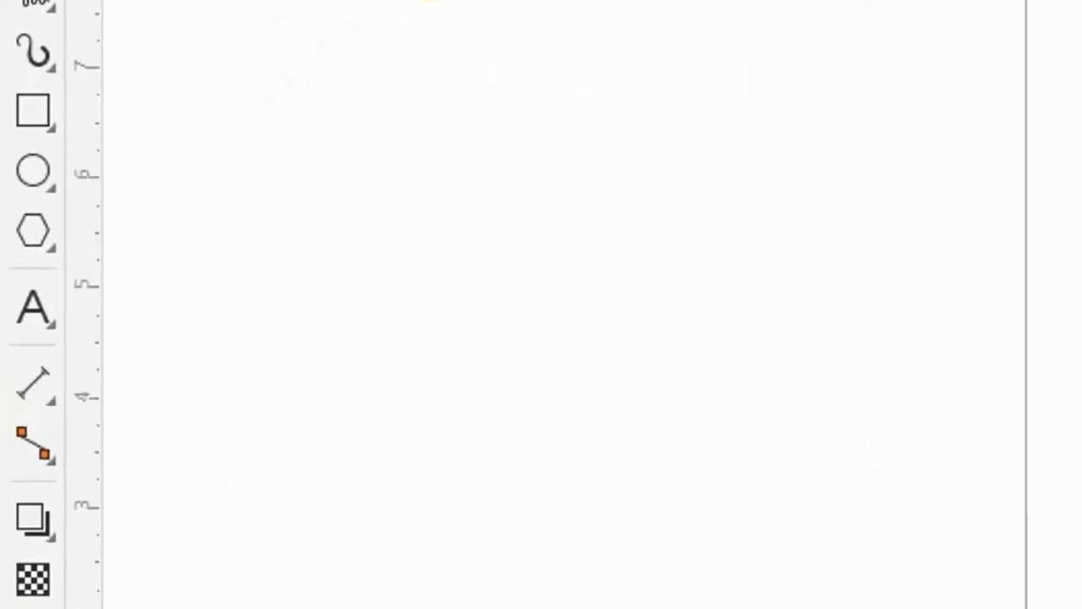
Draw a regular hexagon about 3.03 × 3.5 inches in the upper-left part of the page
{"action": "left_click", "coordinate": [48, 239]}
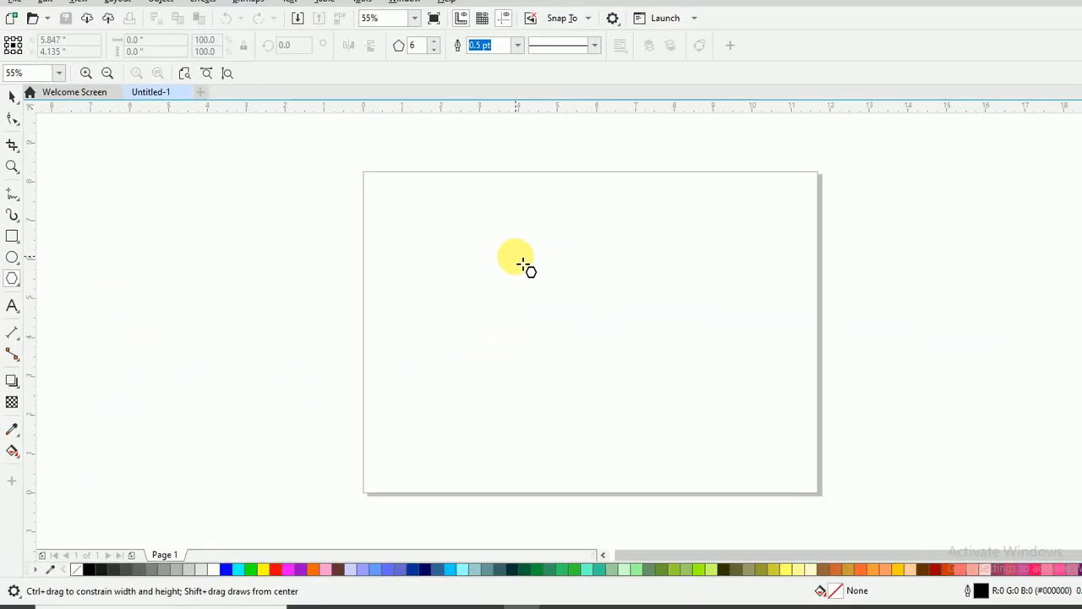
{"action": "key", "text": "ctrl"}
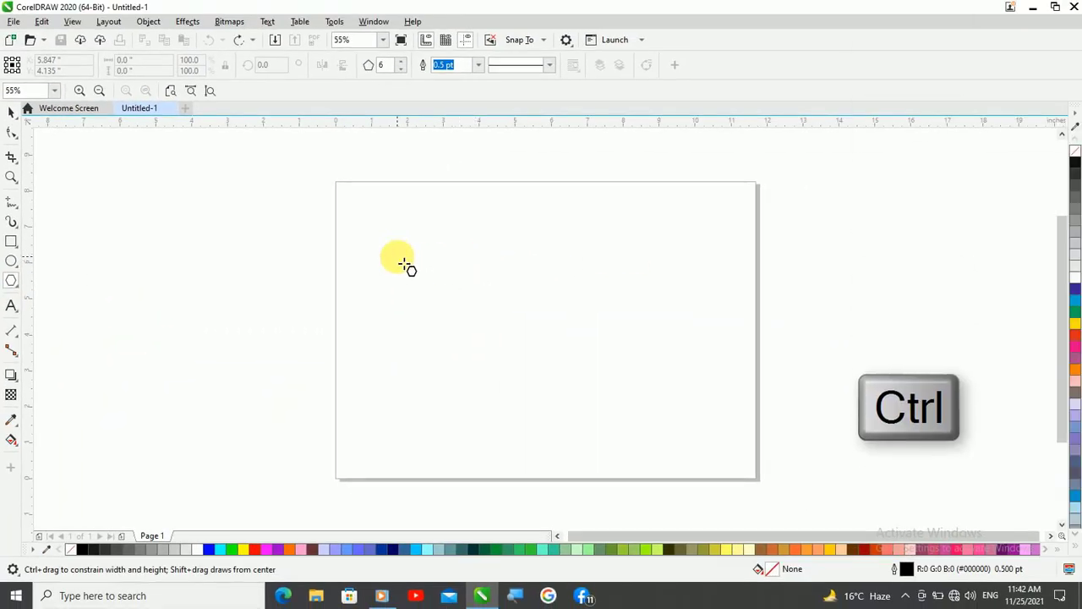
{"action": "left_click_drag", "start_coordinate": [390, 242], "coordinate": [516, 364]}
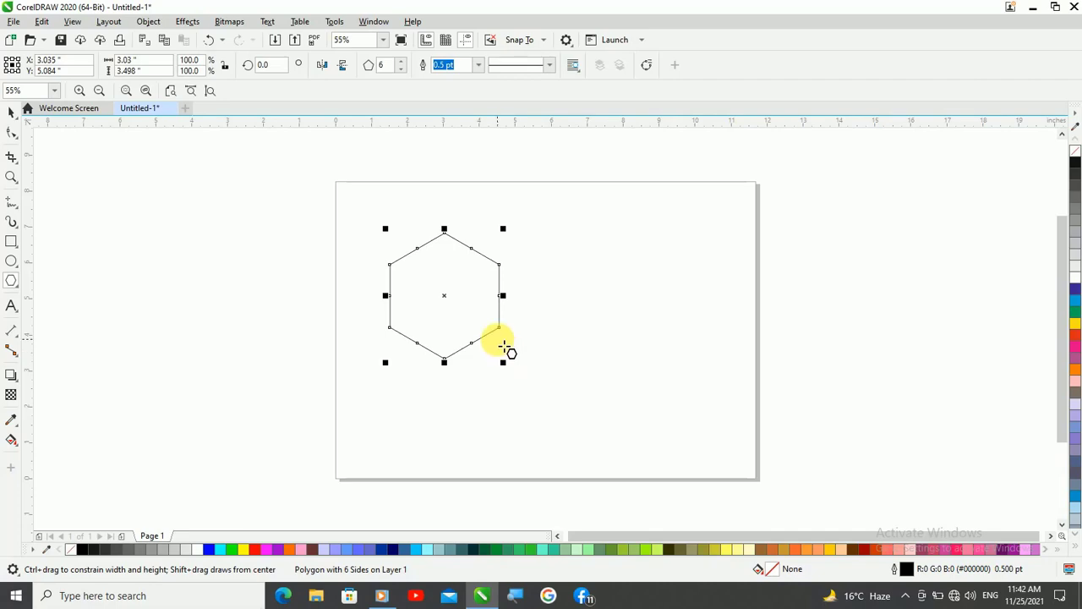
Set the hexagon's outline width to 4.0 pt and place a duplicate beside it on the right, level with the original
{"action": "left_click", "coordinate": [11, 112]}
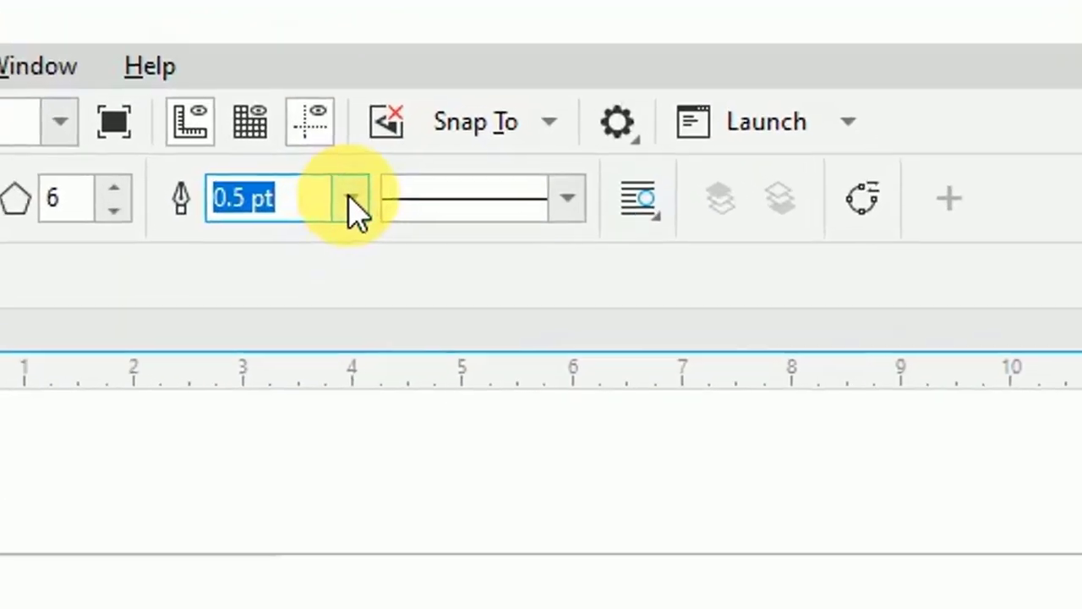
{"action": "left_click", "coordinate": [478, 65]}
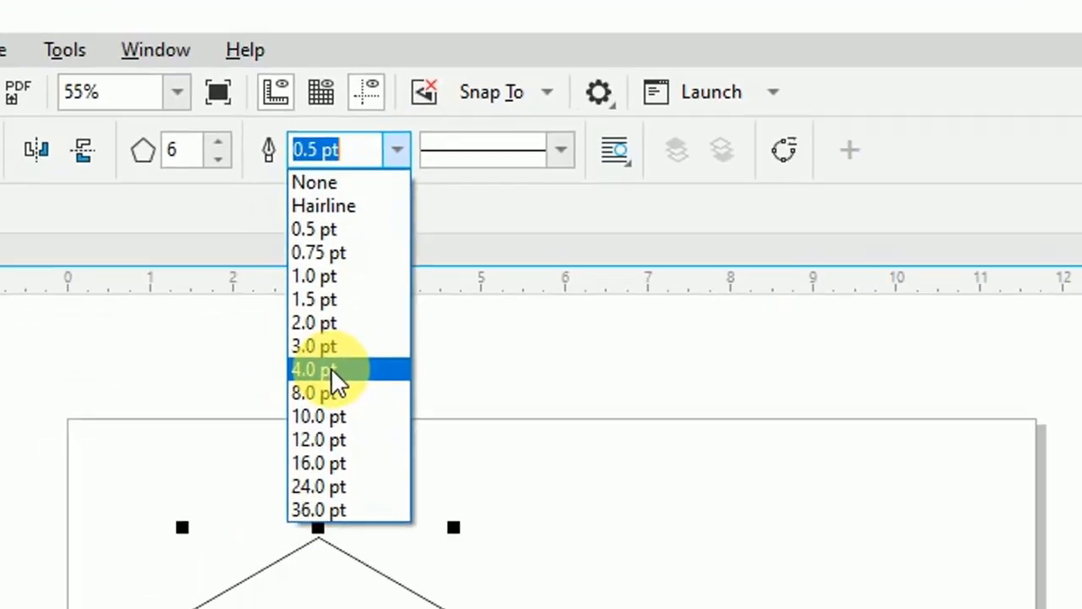
{"action": "left_click", "coordinate": [253, 495]}
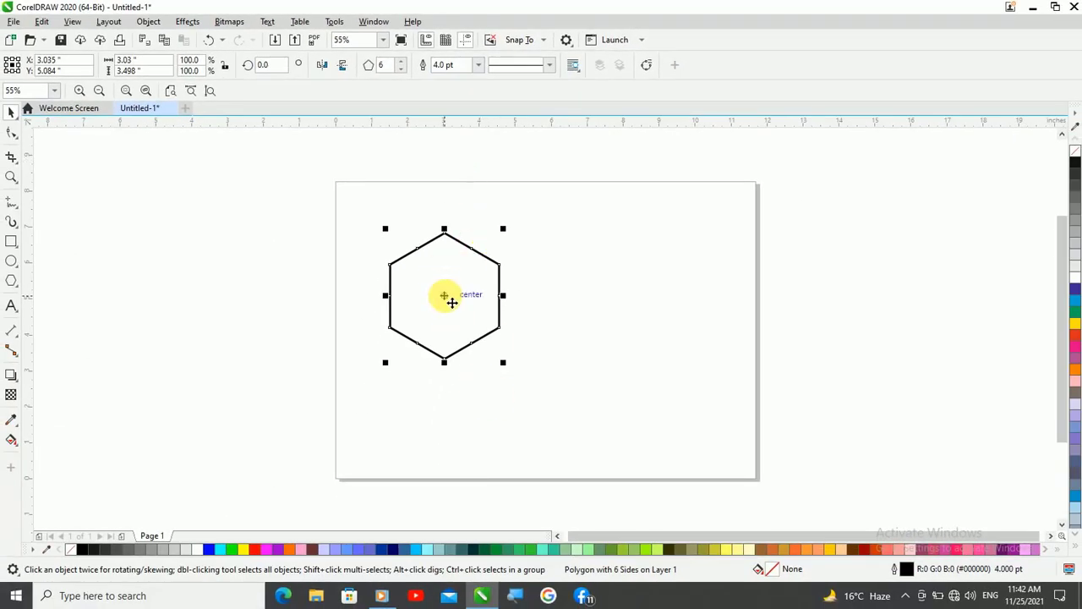
{"action": "left_click_drag", "start_coordinate": [455, 296], "coordinate": [581, 302]}
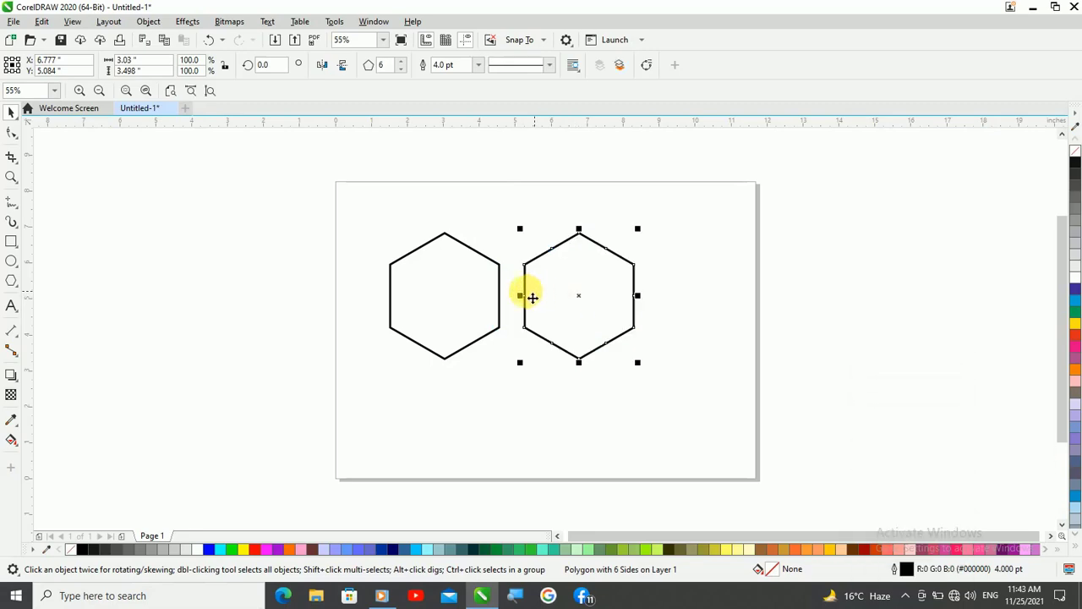
Round the left hexagon's corners with a 0.6-inch fillet using the Corners docker
{"action": "left_click", "coordinate": [441, 292]}
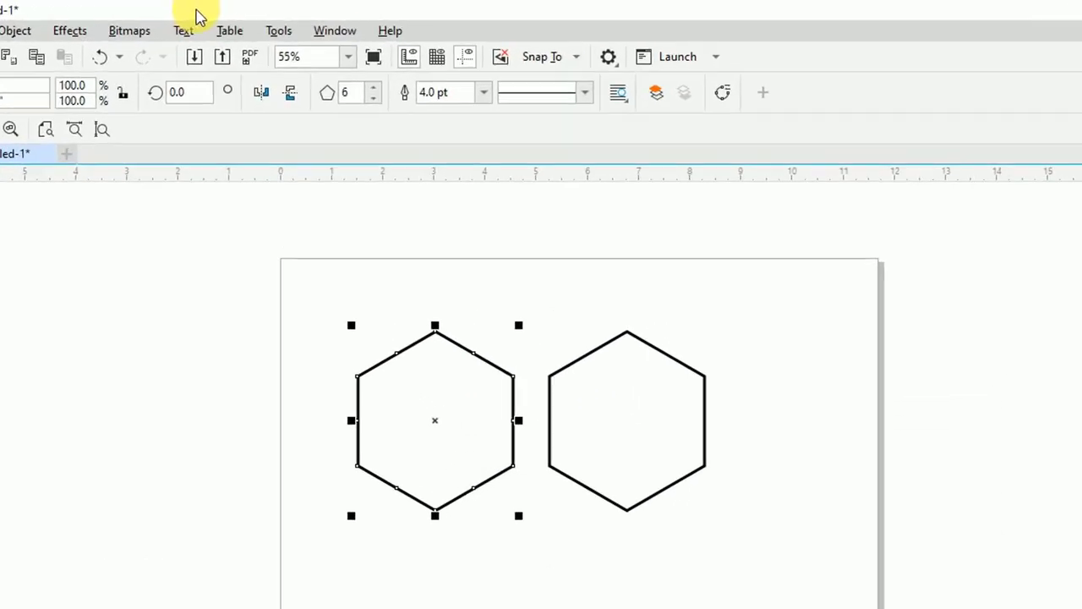
{"action": "left_click", "coordinate": [374, 21]}
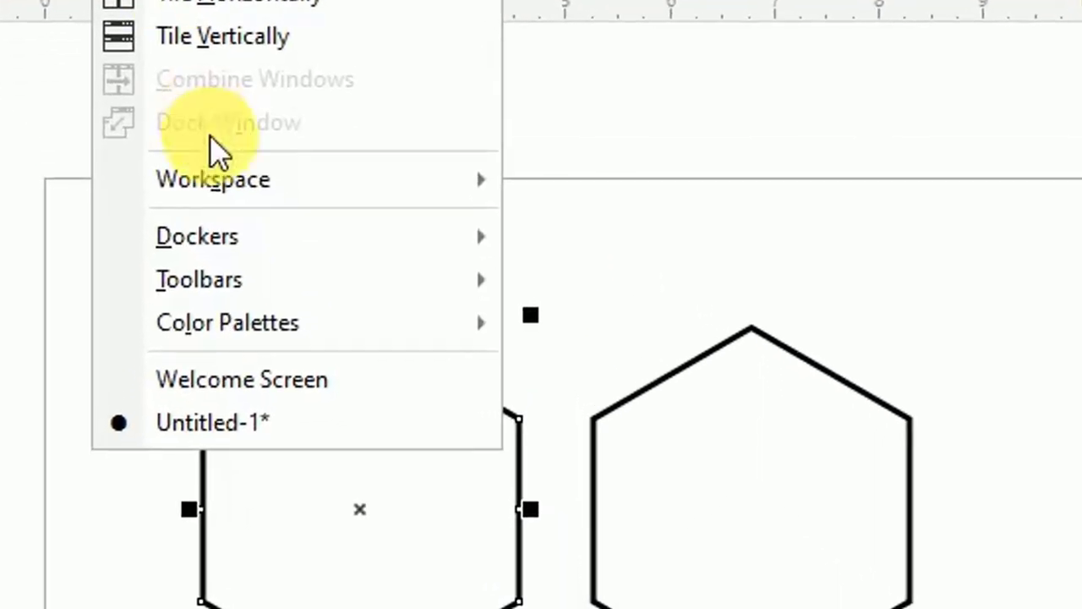
{"action": "mouse_move", "coordinate": [294, 302]}
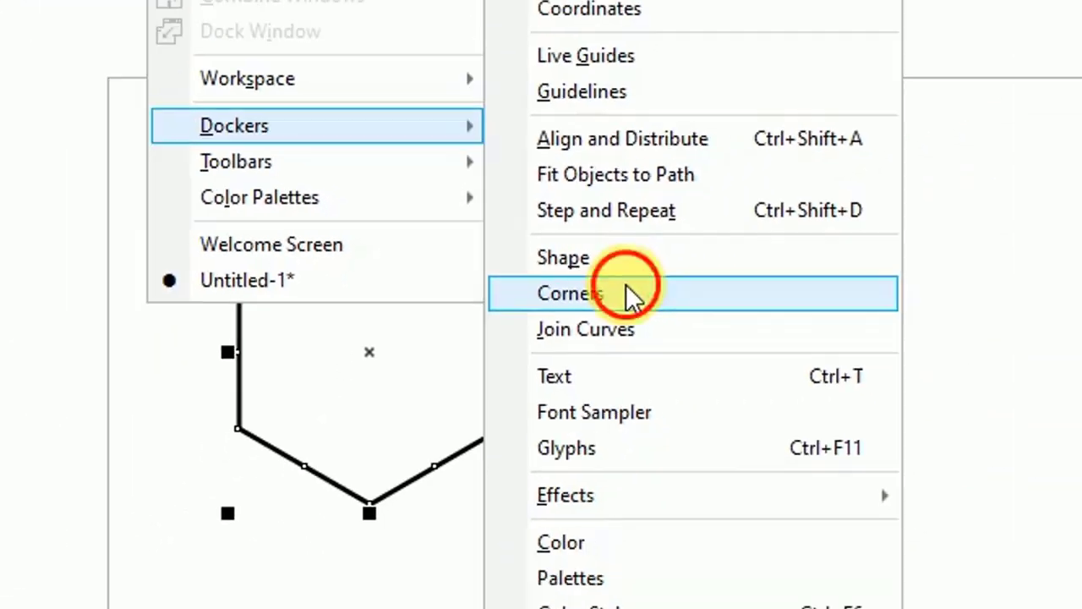
{"action": "left_click", "coordinate": [765, 338]}
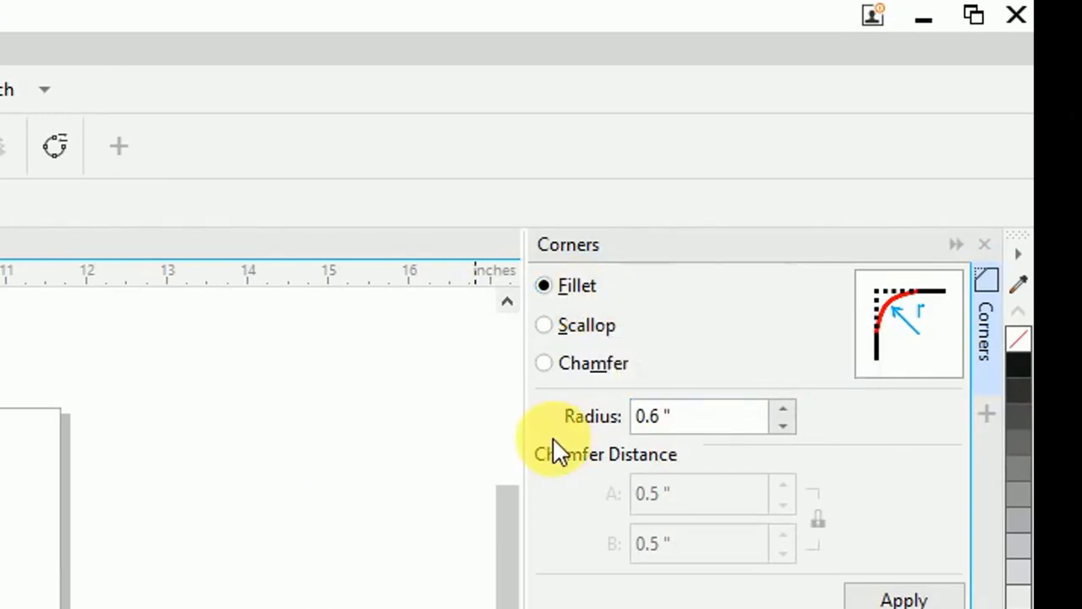
{"action": "left_click", "coordinate": [651, 426]}
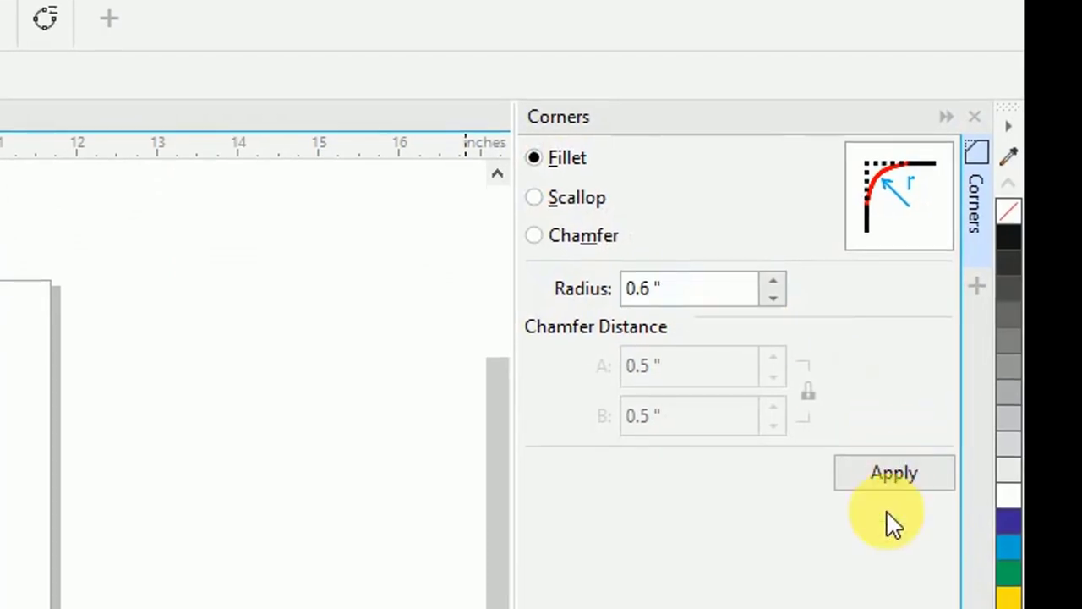
{"action": "left_click", "coordinate": [890, 481]}
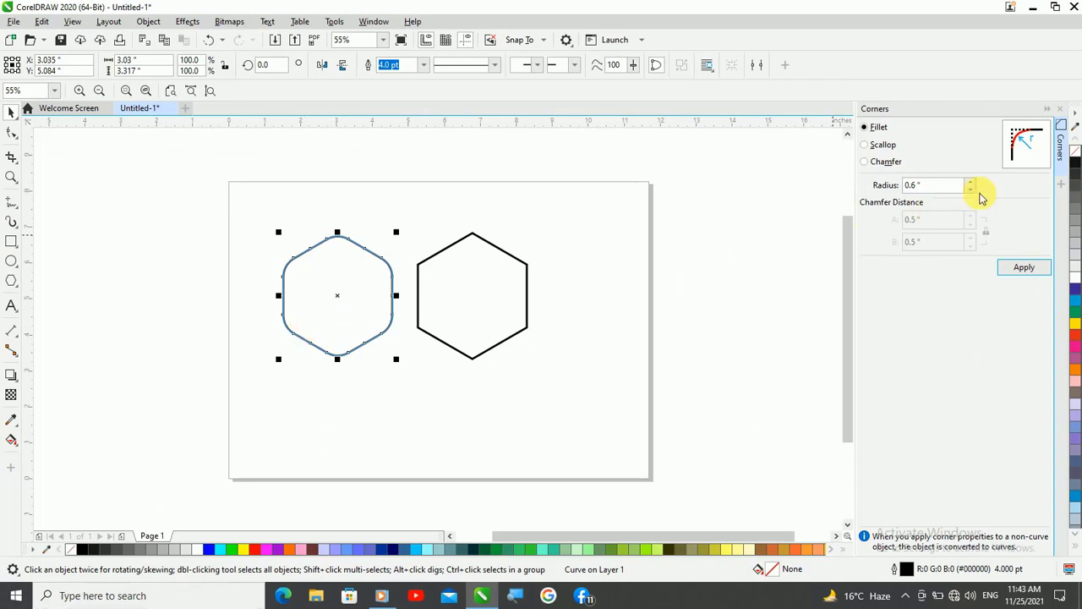
Fill the rounded hexagon with 40% gray and the sharp-cornered hexagon with black
{"action": "left_click", "coordinate": [1076, 240]}
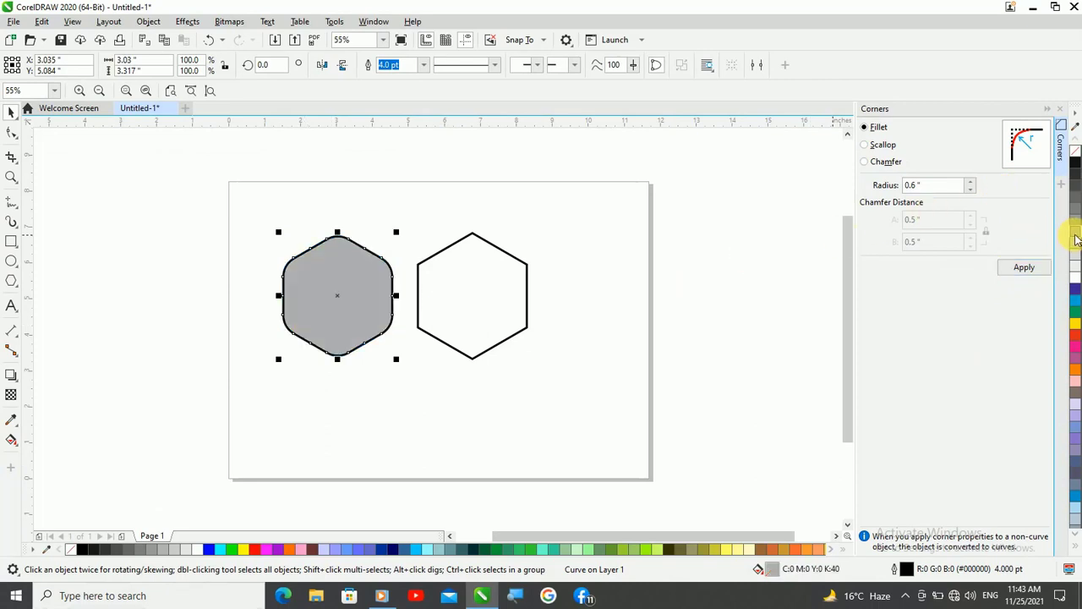
{"action": "left_click", "coordinate": [463, 292]}
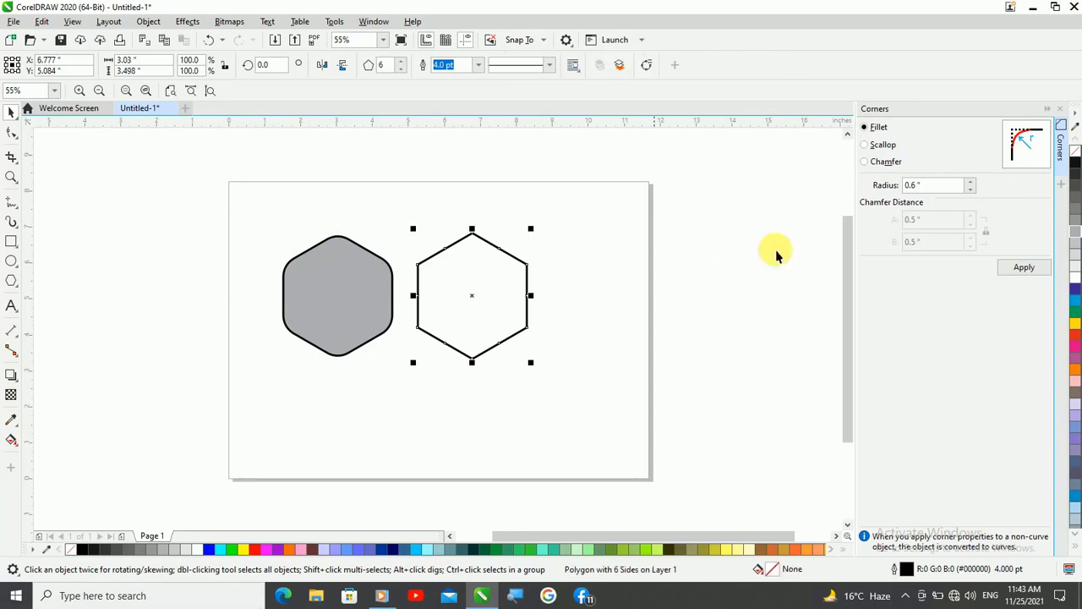
{"action": "left_click", "coordinate": [1073, 165]}
Align both hexagons on their horizontal and vertical centers so the gray one sits over the black one
{"action": "left_click", "coordinate": [372, 254]}
{"action": "left_click_drag", "start_coordinate": [205, 190], "coordinate": [600, 423]}
{"action": "key", "text": "c"}
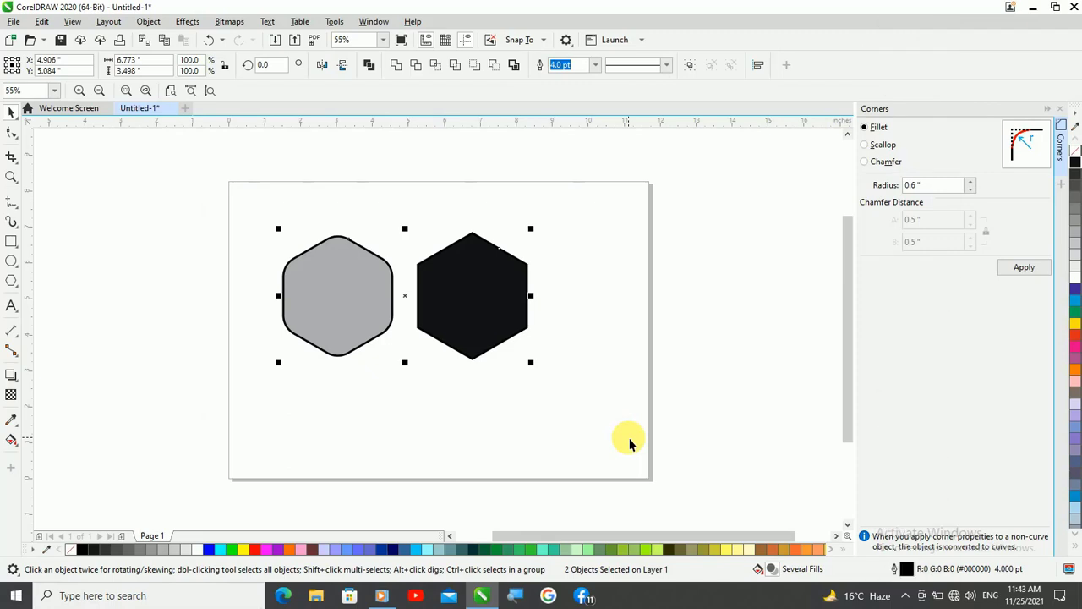
{"action": "key", "text": "e"}
{"action": "left_click", "coordinate": [561, 329]}
Convert the black sharp-cornered hexagon behind the gray one to curves
{"action": "scroll", "coordinate": [531, 303], "scroll_direction": "up", "scroll_amount": 2}
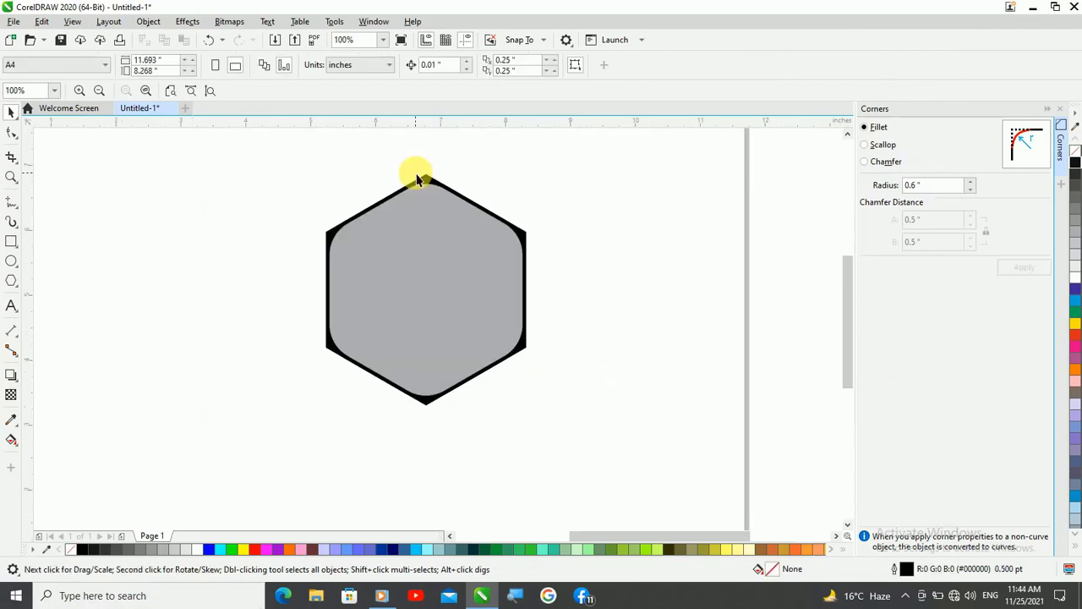
{"action": "scroll", "coordinate": [430, 179], "scroll_direction": "up", "scroll_amount": 1}
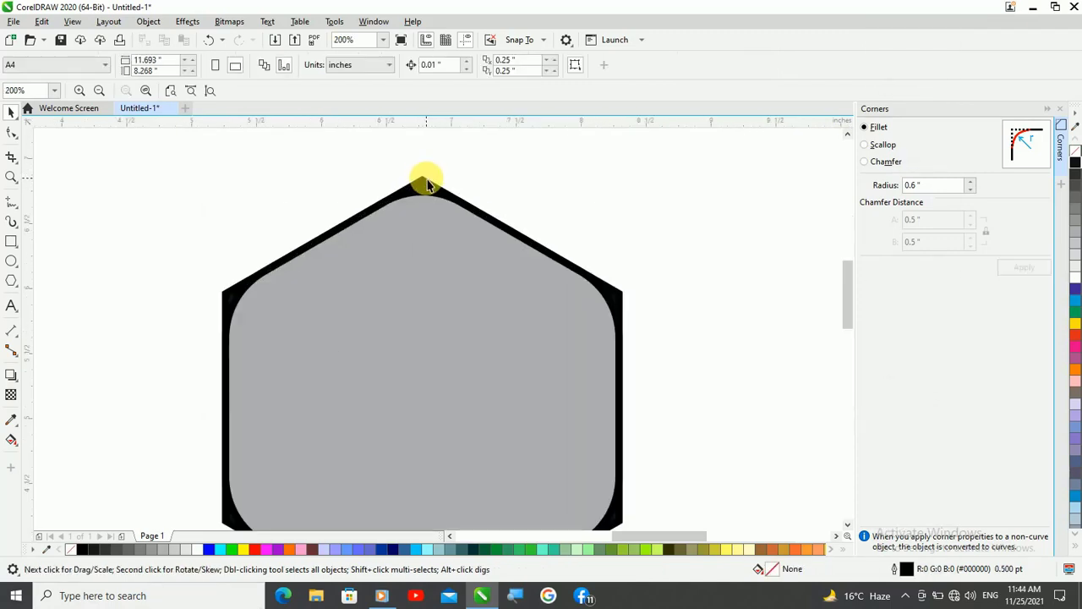
{"action": "left_click", "coordinate": [426, 183]}
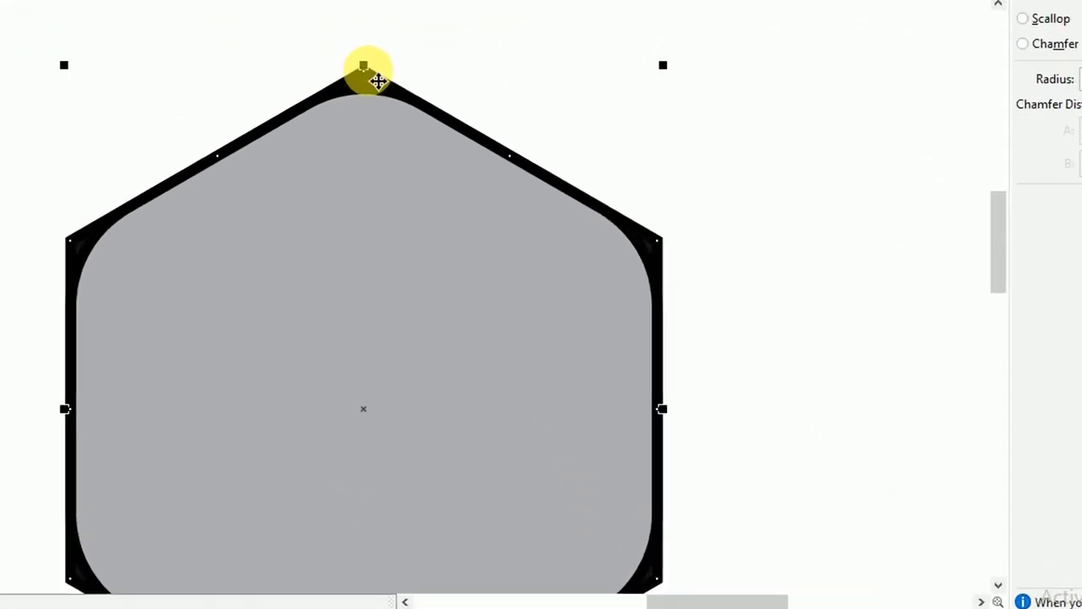
{"action": "right_click", "coordinate": [430, 184]}
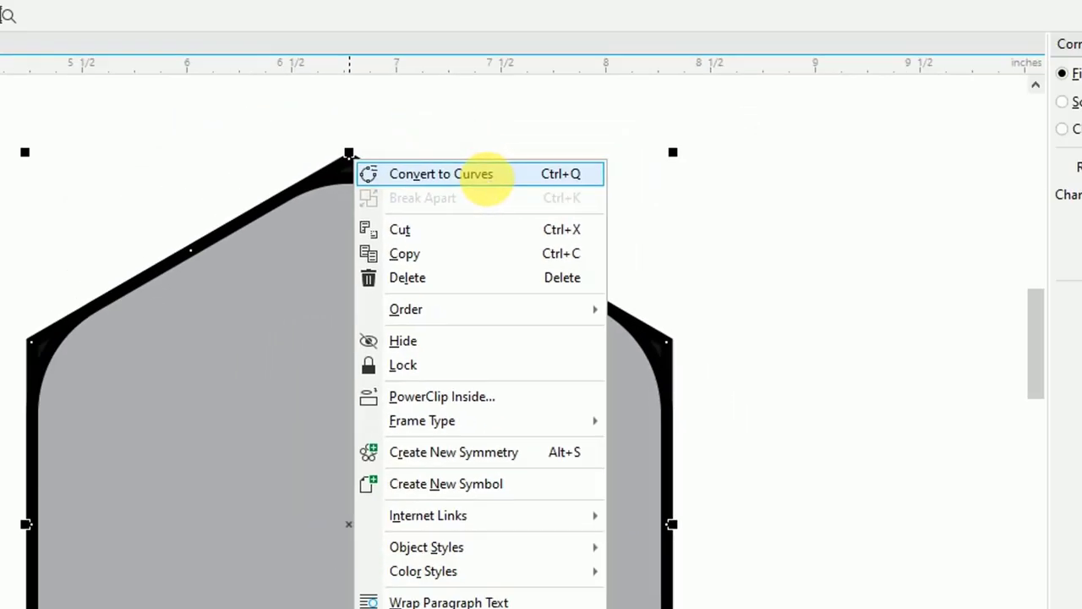
{"action": "left_click", "coordinate": [453, 157]}
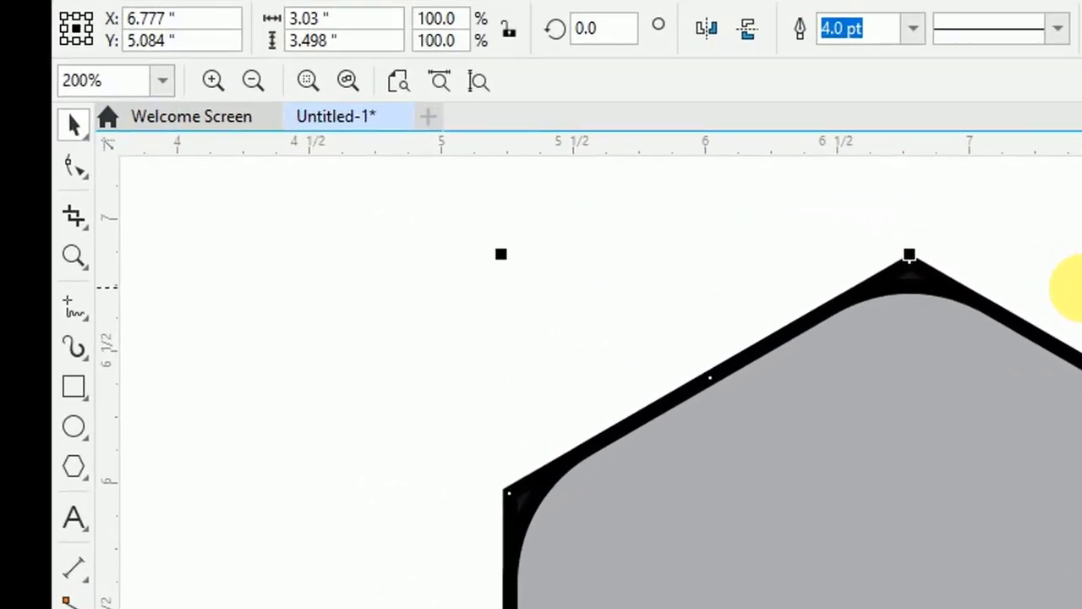
Move the black hexagon's top, upper-left, bottom and lower-right corner nodes inward behind the gray rounded hexagon with the Shape tool
{"action": "left_click", "coordinate": [107, 164]}
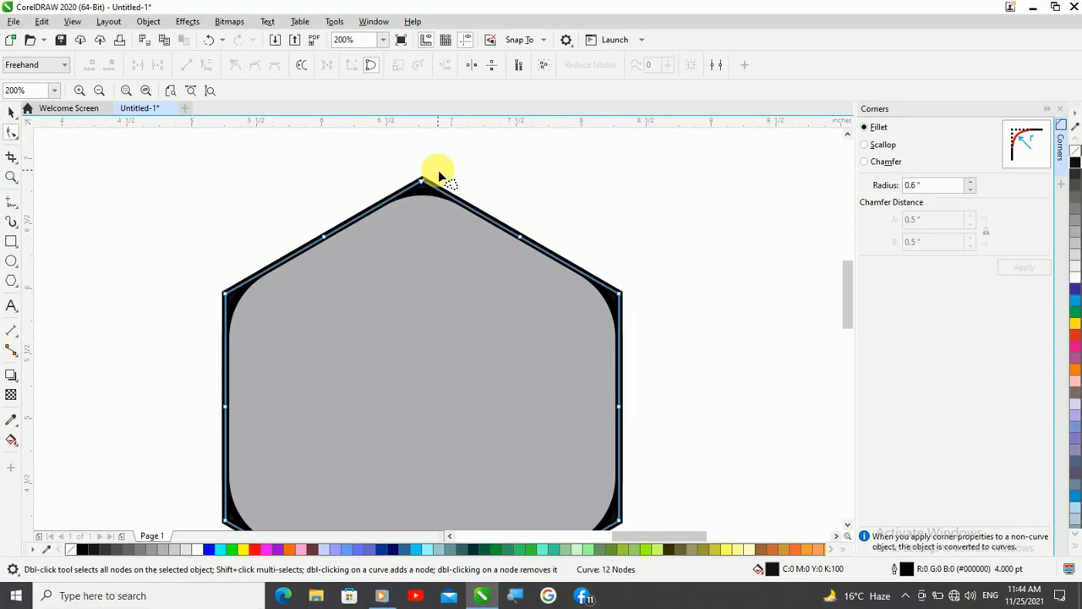
{"action": "scroll", "coordinate": [437, 170], "scroll_direction": "down", "scroll_amount": 2}
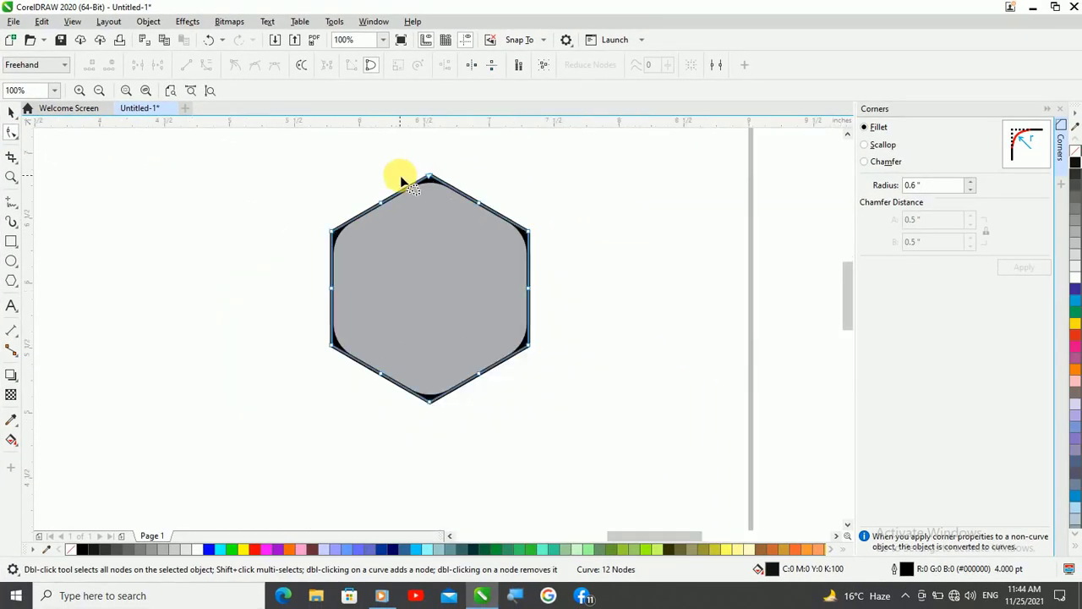
{"action": "scroll", "coordinate": [442, 181], "scroll_direction": "up", "scroll_amount": 2}
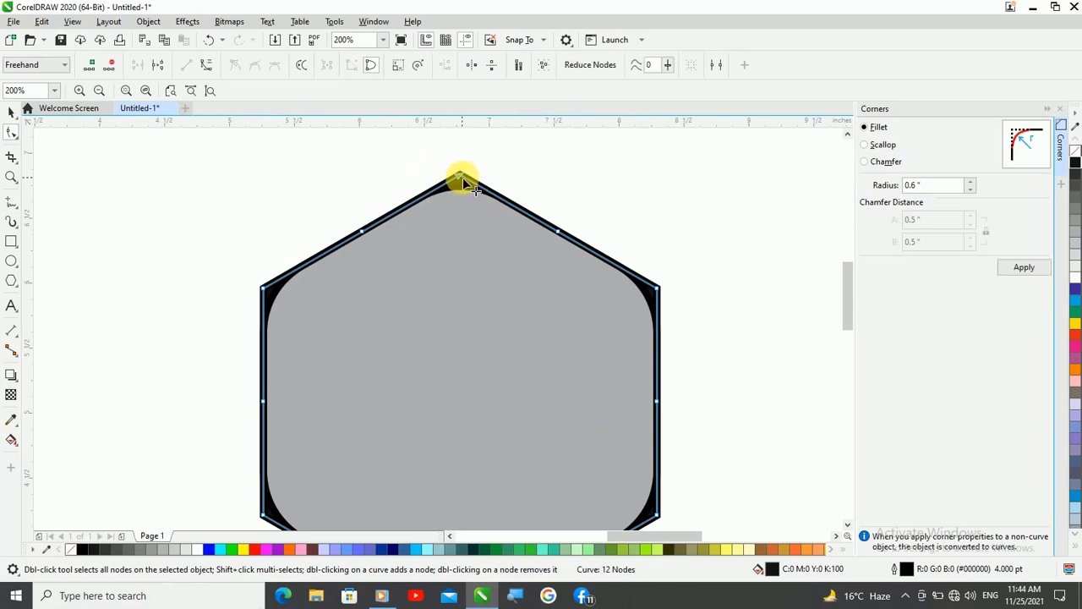
{"action": "left_click_drag", "start_coordinate": [462, 179], "coordinate": [465, 202]}
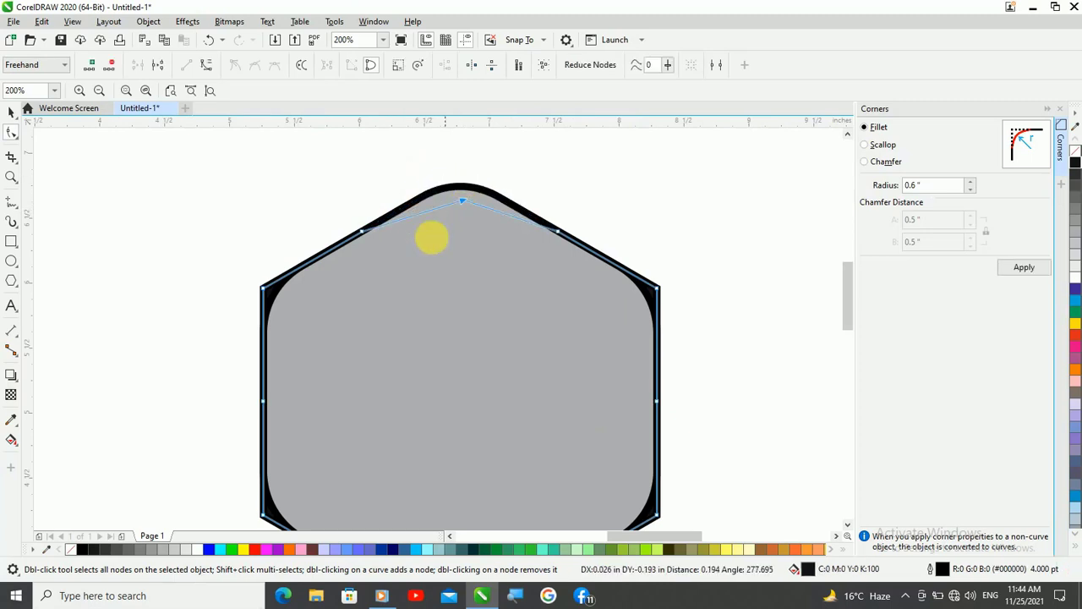
{"action": "mouse_move", "coordinate": [280, 297]}
{"action": "left_mouse_down"}
{"action": "mouse_move", "coordinate": [297, 314]}
{"action": "mouse_move", "coordinate": [285, 307]}
{"action": "left_mouse_up"}
{"action": "scroll", "coordinate": [306, 204], "scroll_direction": "down", "scroll_amount": 1}
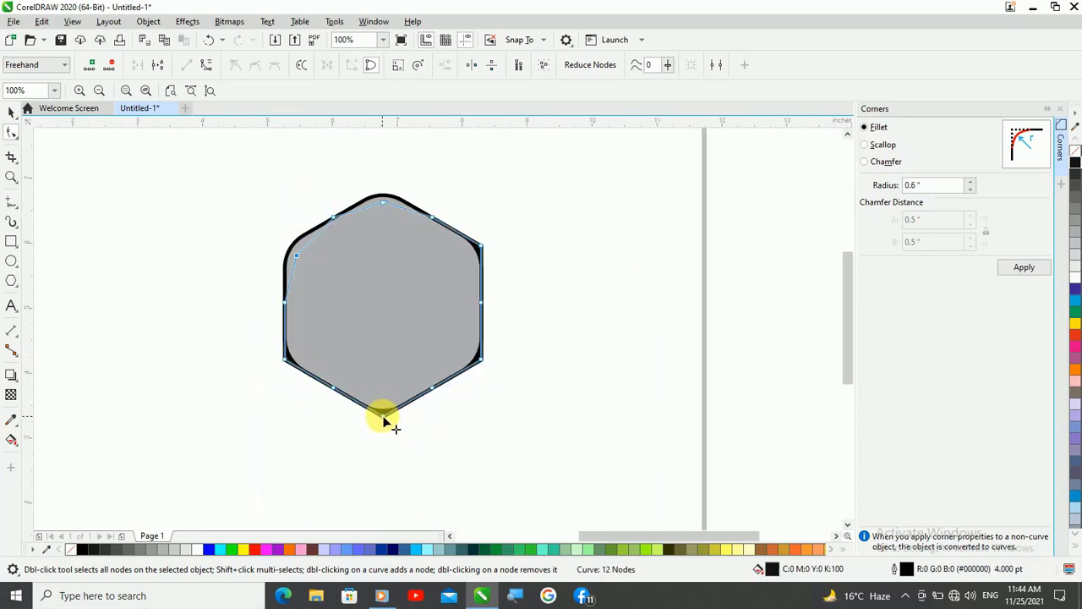
{"action": "left_click_drag", "start_coordinate": [383, 420], "coordinate": [386, 390]}
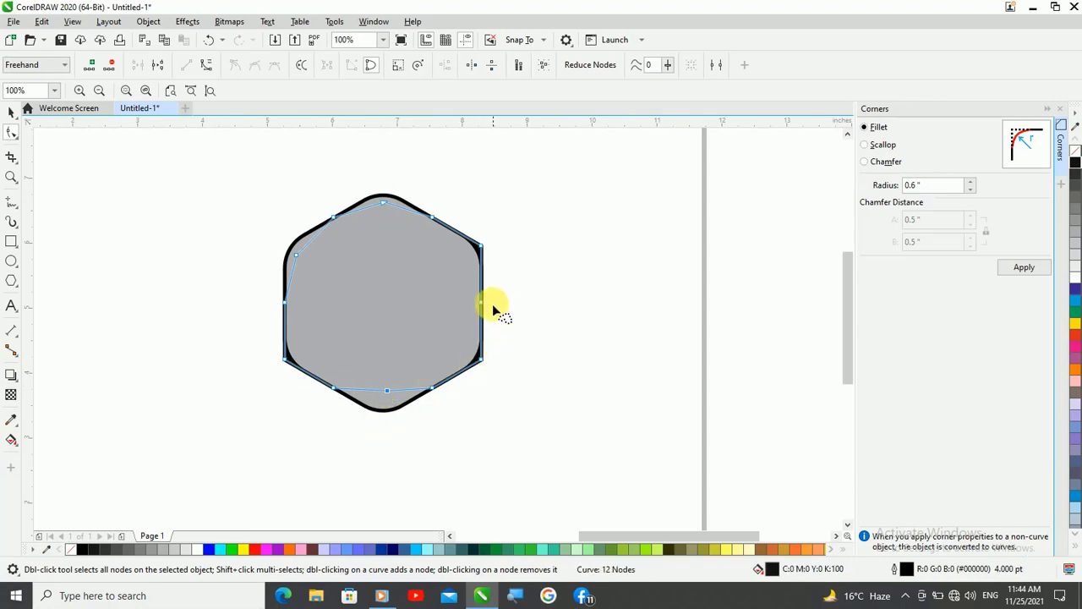
{"action": "left_click_drag", "start_coordinate": [485, 365], "coordinate": [464, 339]}
Weld the gray and black hexagons into a single shape
{"action": "key", "text": "space"}
{"action": "left_click_drag", "start_coordinate": [216, 165], "coordinate": [584, 489]}
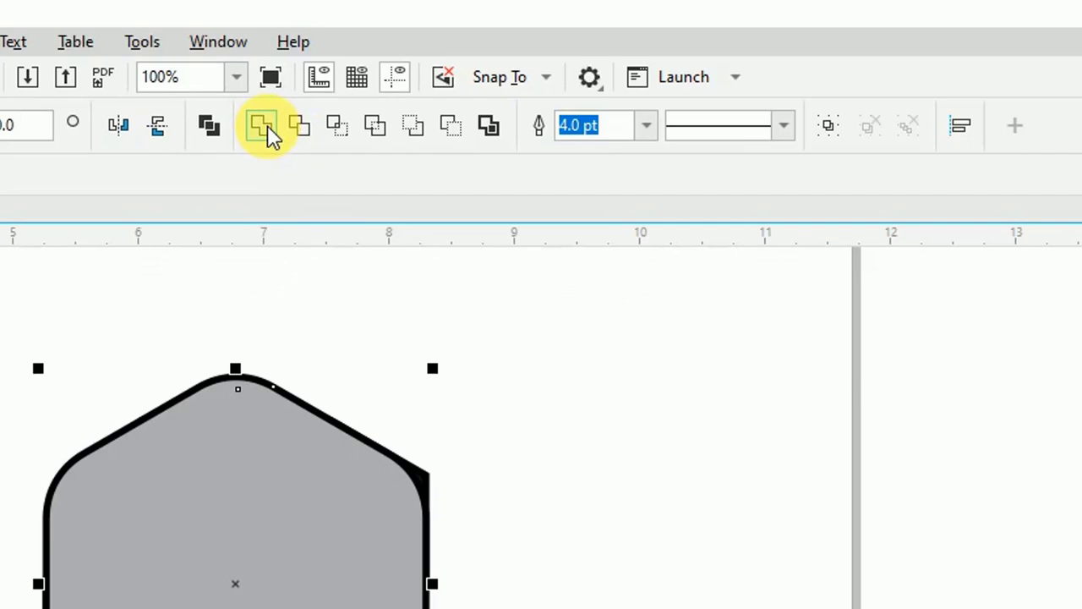
{"action": "left_click", "coordinate": [267, 127]}
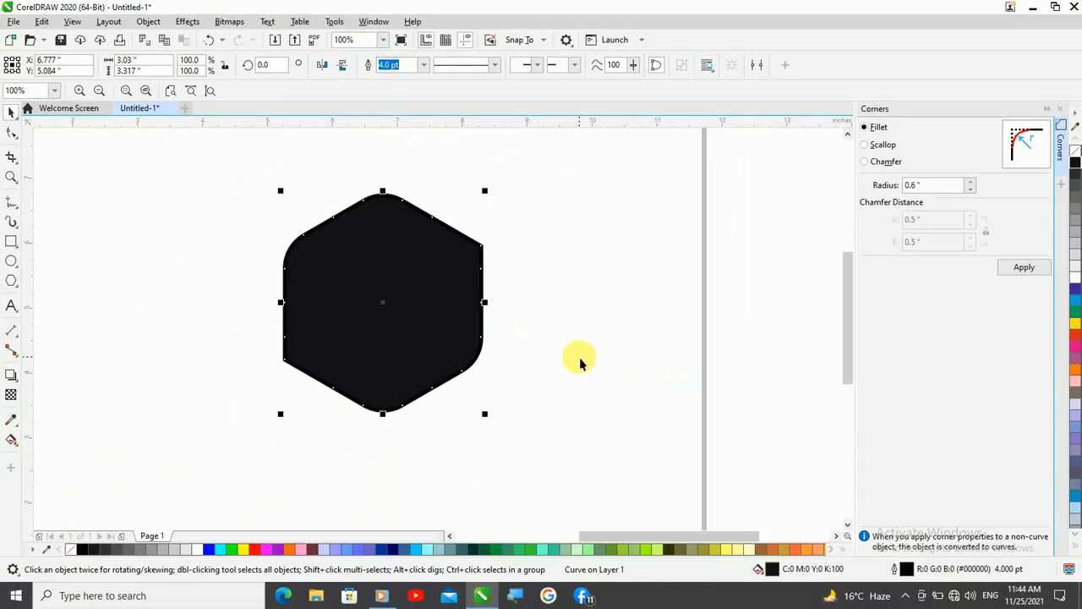
{"action": "left_click", "coordinate": [579, 357]}
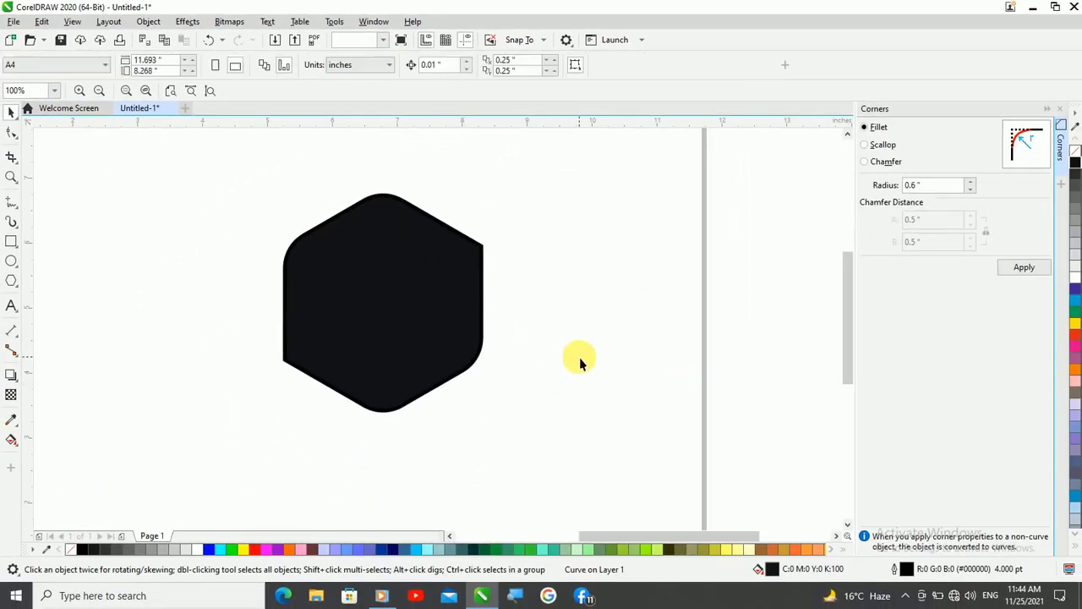
Shift the welded black shape slightly up and to the left, and deselect it
{"action": "left_click", "coordinate": [350, 312]}
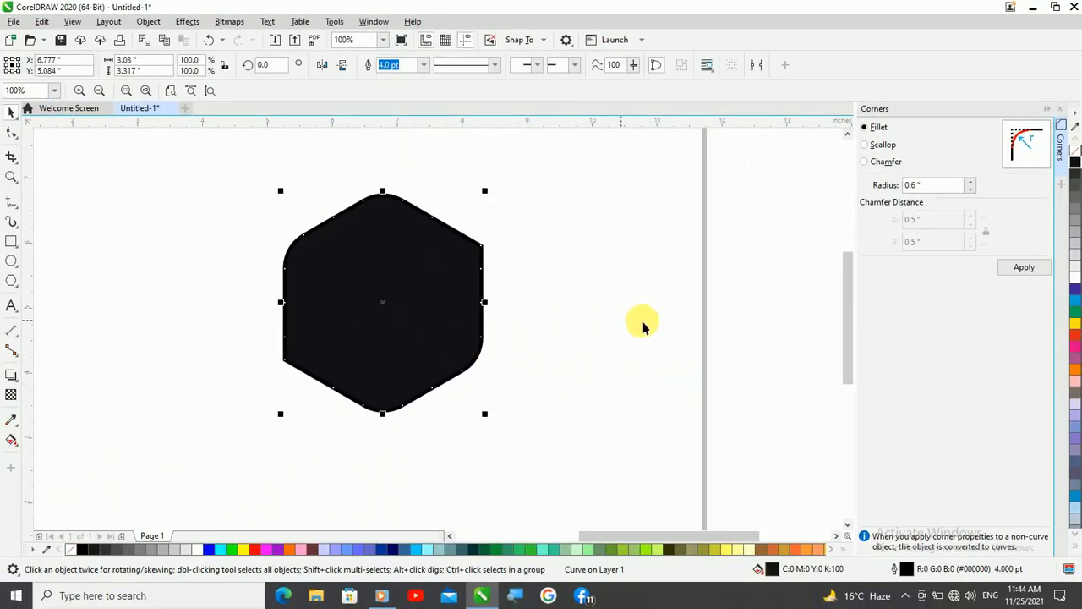
{"action": "mouse_move", "coordinate": [400, 313]}
{"action": "left_mouse_down"}
{"action": "mouse_move", "coordinate": [496, 316]}
{"action": "mouse_move", "coordinate": [466, 326]}
{"action": "mouse_move", "coordinate": [381, 280]}
{"action": "mouse_move", "coordinate": [393, 310]}
{"action": "left_mouse_up"}
{"action": "left_click", "coordinate": [599, 340]}
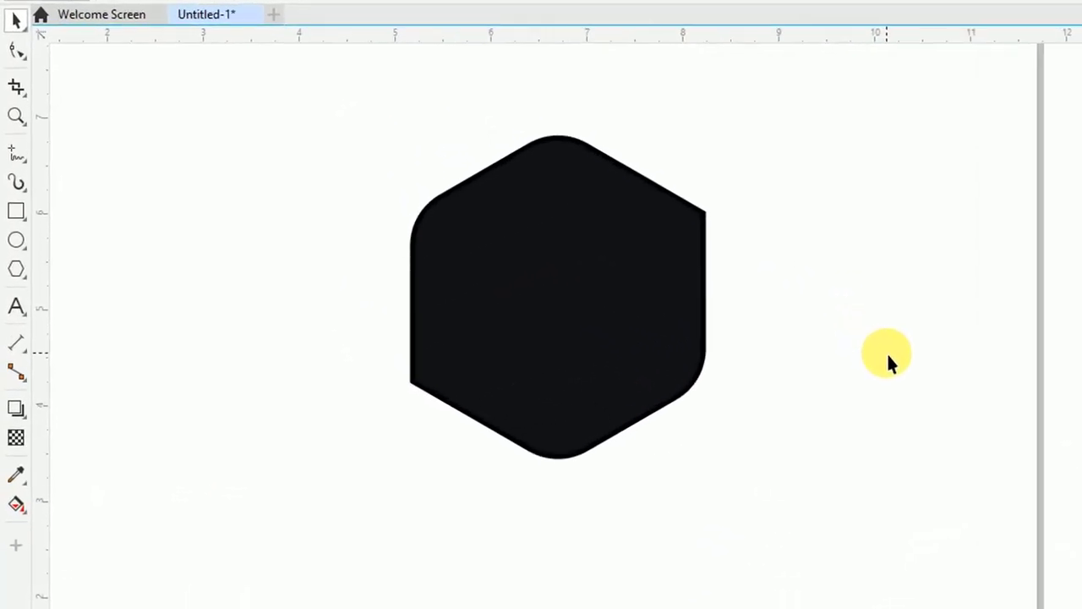
Draw a square about 1.83 inches wide beside the black hexagon and set its outline width to 4.0 pt
{"action": "left_click", "coordinate": [24, 175]}
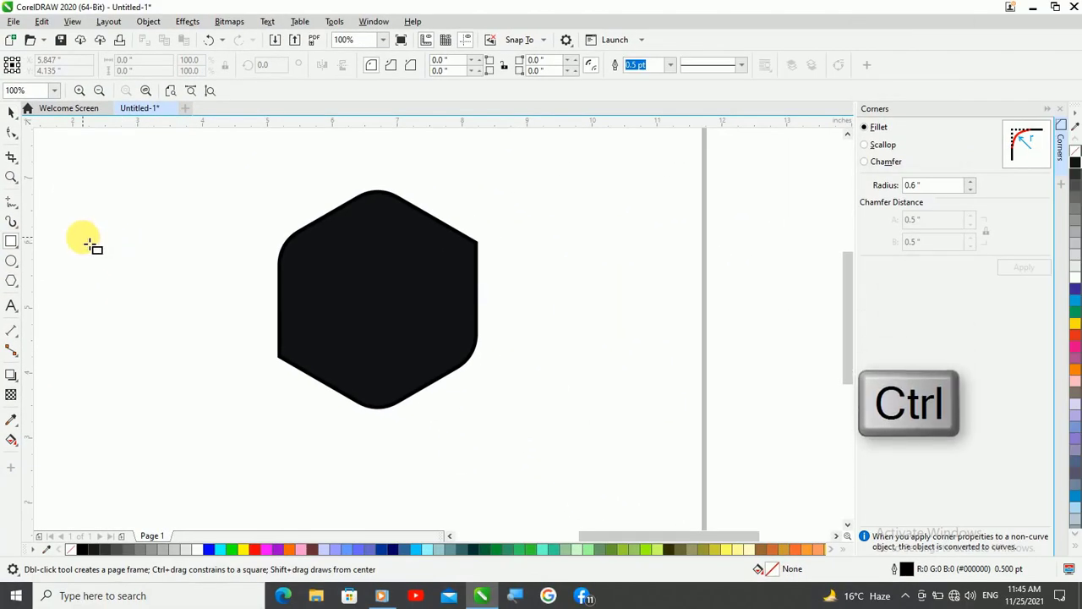
{"action": "left_click_drag", "start_coordinate": [83, 238], "coordinate": [202, 356]}
{"action": "left_click", "coordinate": [11, 114]}
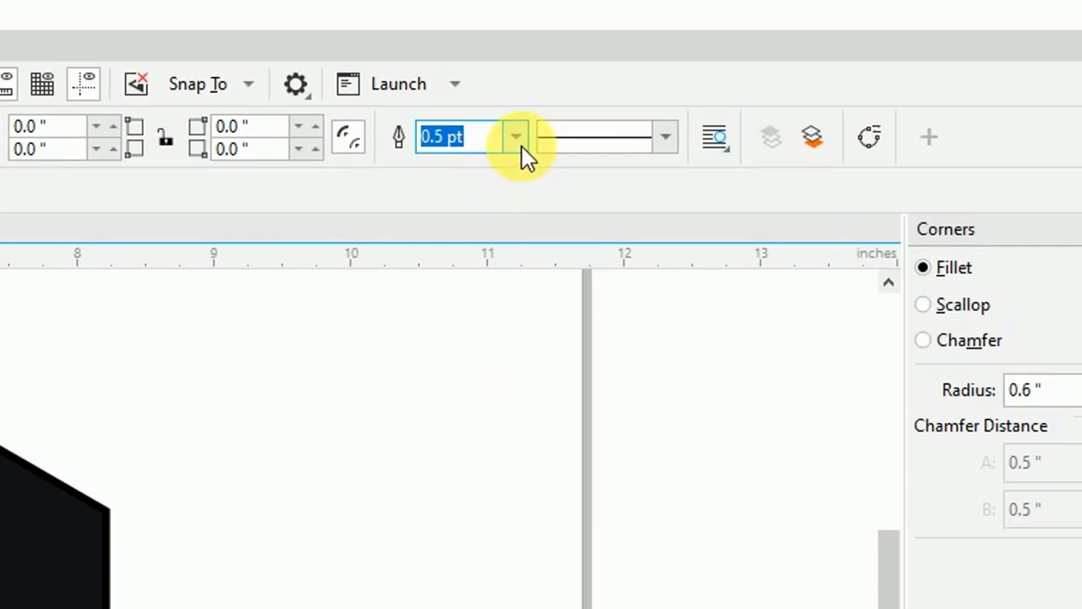
{"action": "left_click", "coordinate": [517, 145]}
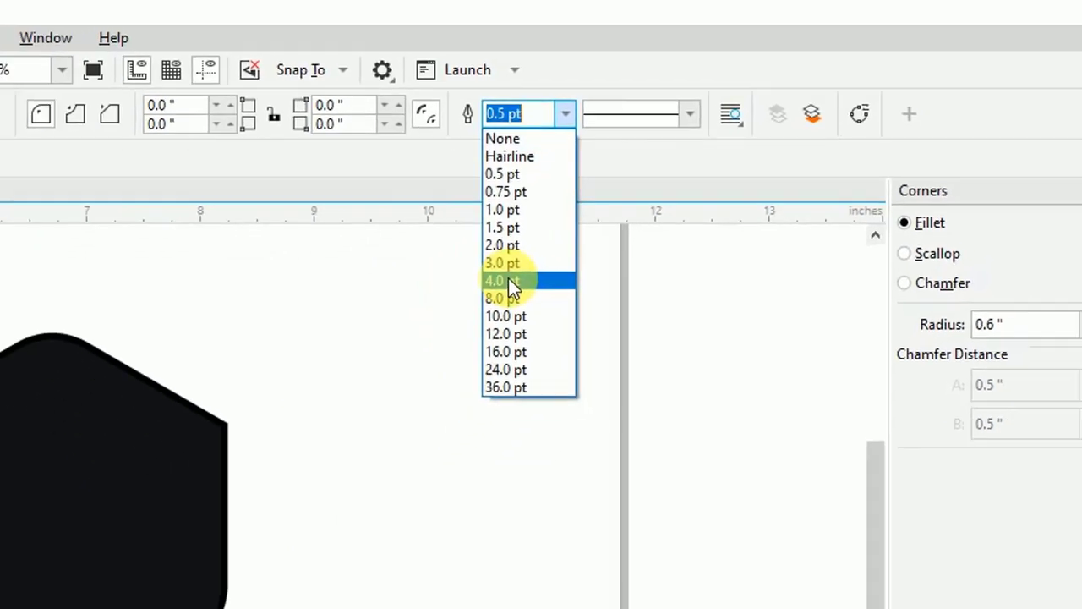
{"action": "left_click", "coordinate": [448, 337]}
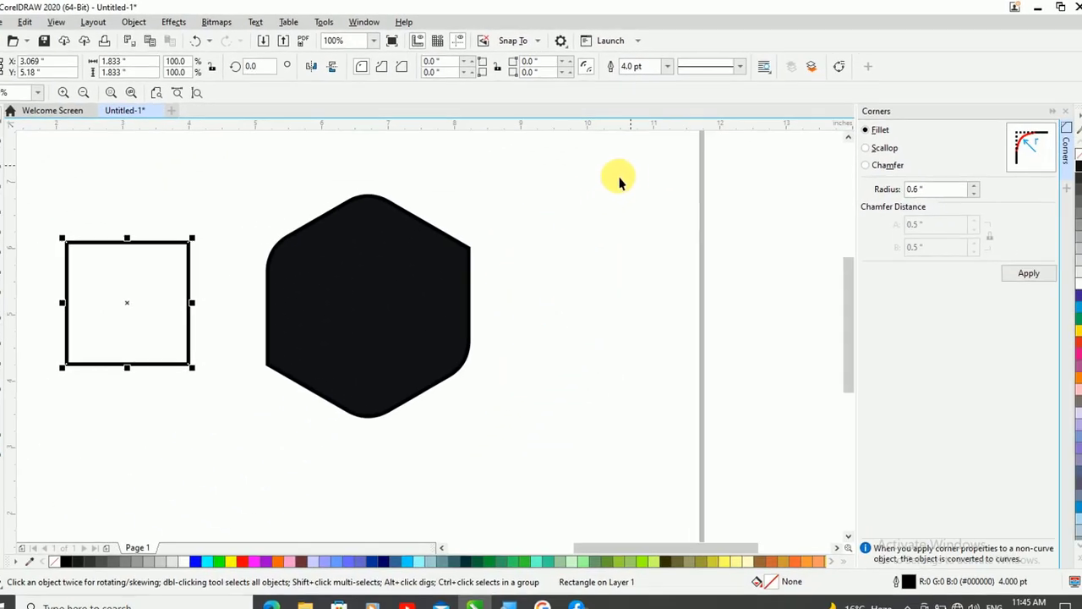
Rotate the square 45 degrees into a diamond, fill it with white, and deselect it
{"action": "left_click", "coordinate": [175, 303]}
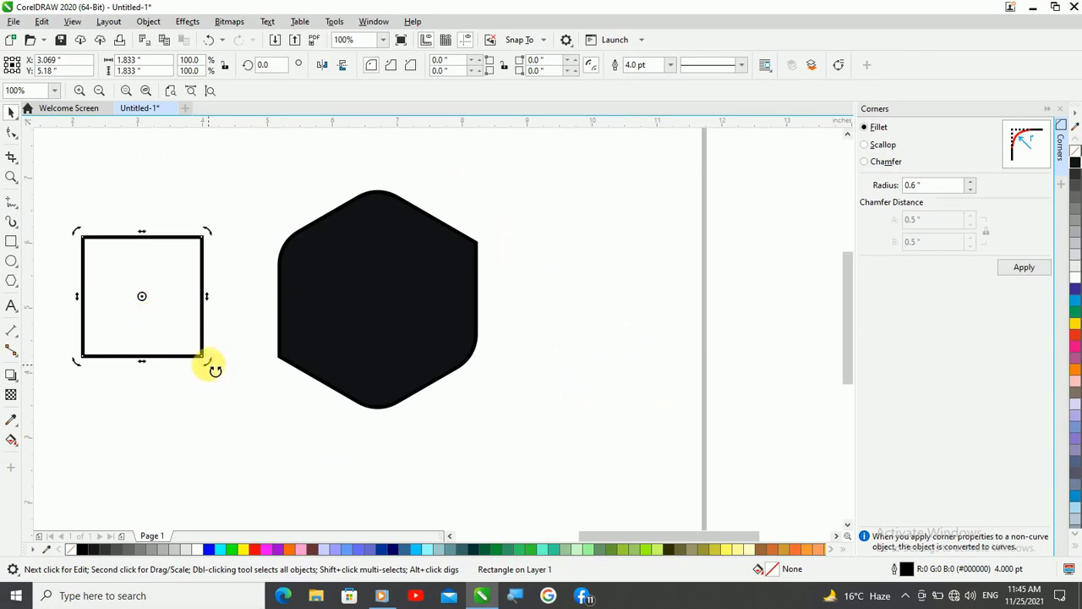
{"action": "left_click_drag", "start_coordinate": [209, 364], "coordinate": [243, 292]}
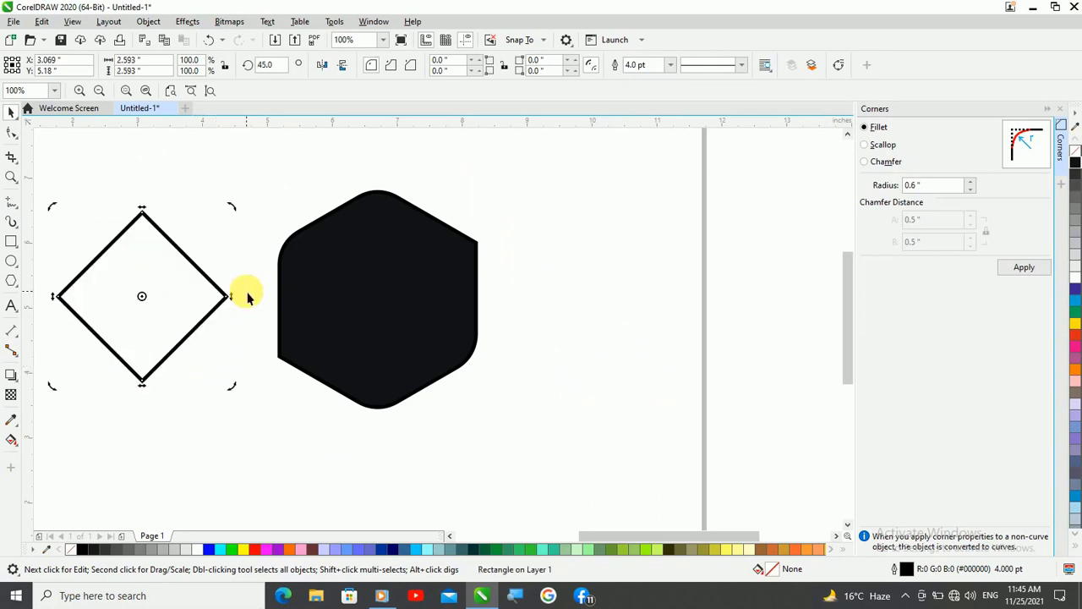
{"action": "left_click", "coordinate": [118, 267]}
{"action": "left_click", "coordinate": [119, 267]}
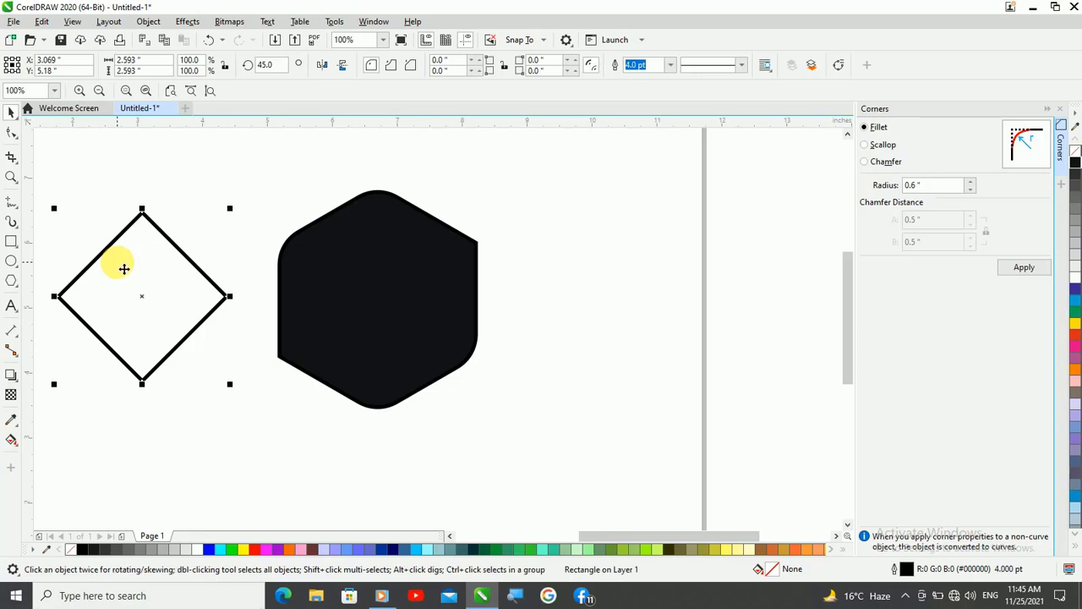
{"action": "left_click", "coordinate": [1074, 282]}
{"action": "left_click", "coordinate": [191, 173]}
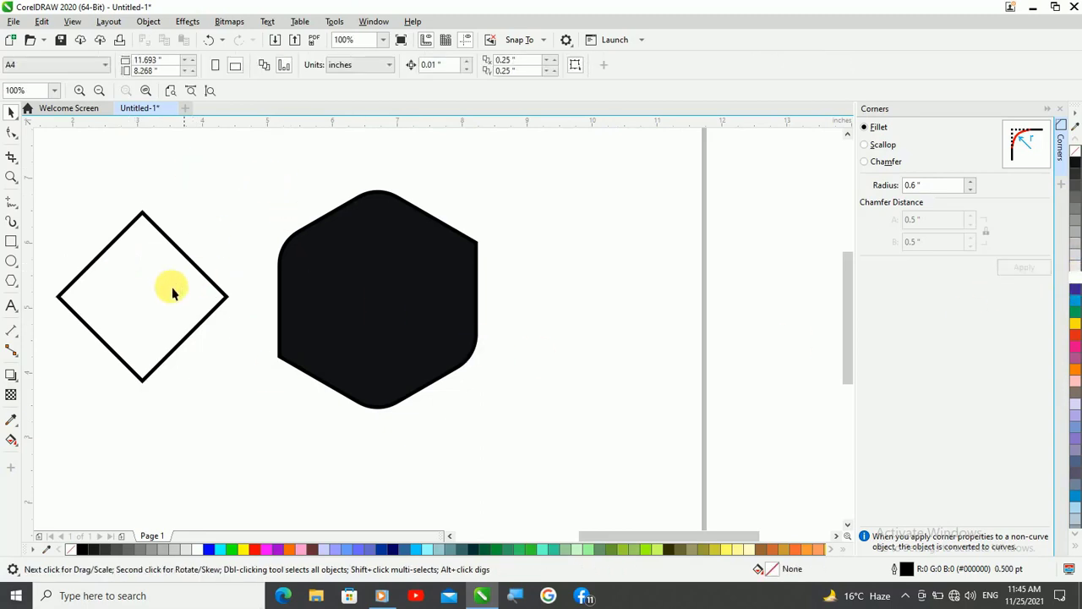
Align the centers of the white diamond and the black hexagon horizontally and vertically, and deselect them
{"action": "left_click", "coordinate": [169, 293]}
{"action": "left_click", "coordinate": [458, 201]}
{"action": "scroll", "coordinate": [458, 201], "scroll_direction": "down", "scroll_amount": 1}
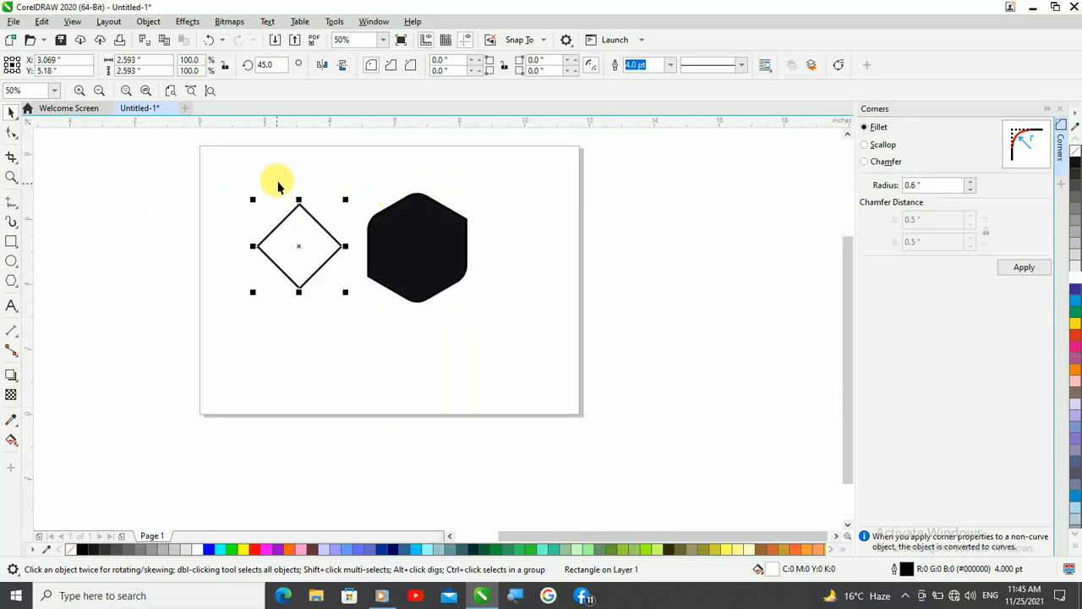
{"action": "scroll", "coordinate": [278, 181], "scroll_direction": "up", "scroll_amount": 1}
{"action": "left_click_drag", "start_coordinate": [161, 170], "coordinate": [766, 425]}
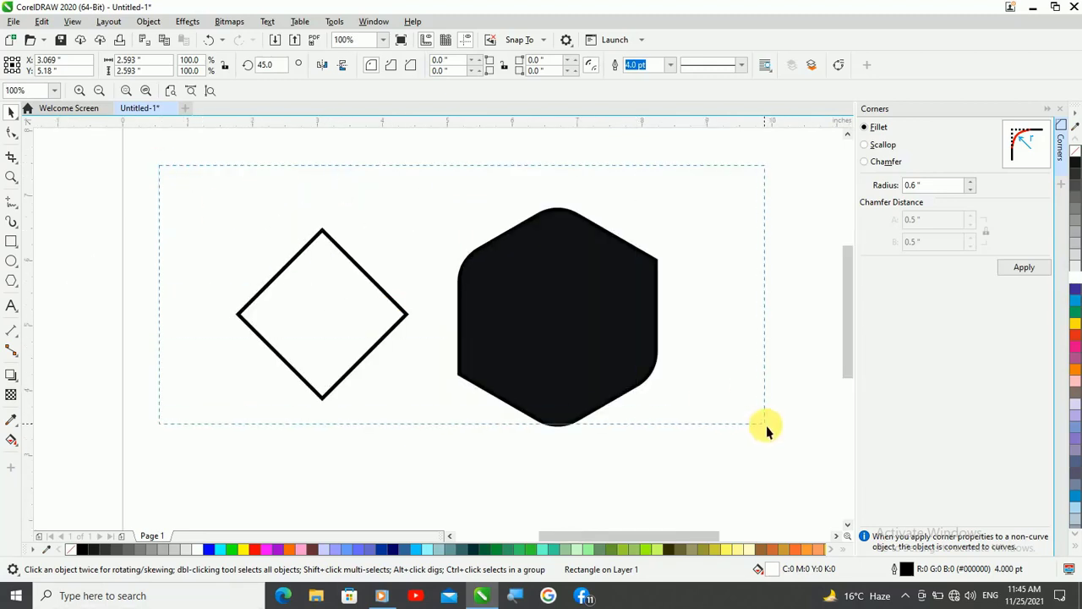
{"action": "left_click_drag", "start_coordinate": [766, 487], "coordinate": [766, 488]}
{"action": "key", "text": "c"}
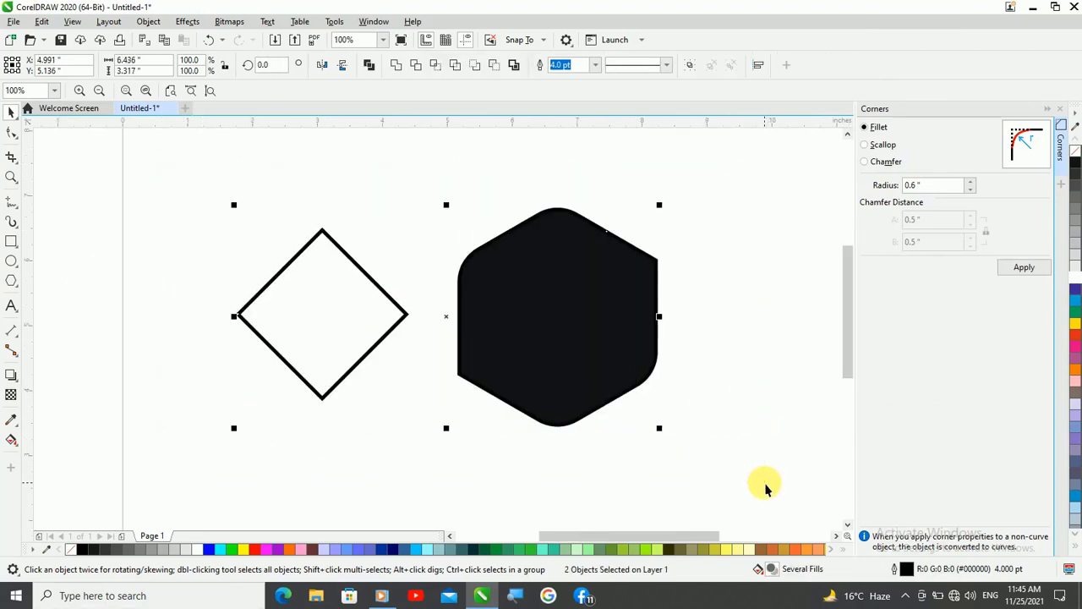
{"action": "key", "text": "e"}
{"action": "left_click", "coordinate": [253, 327]}
Scale the white diamond down proportionally from its center to about 2.27 inches wide and high
{"action": "scroll", "coordinate": [245, 312], "scroll_direction": "down", "scroll_amount": 1}
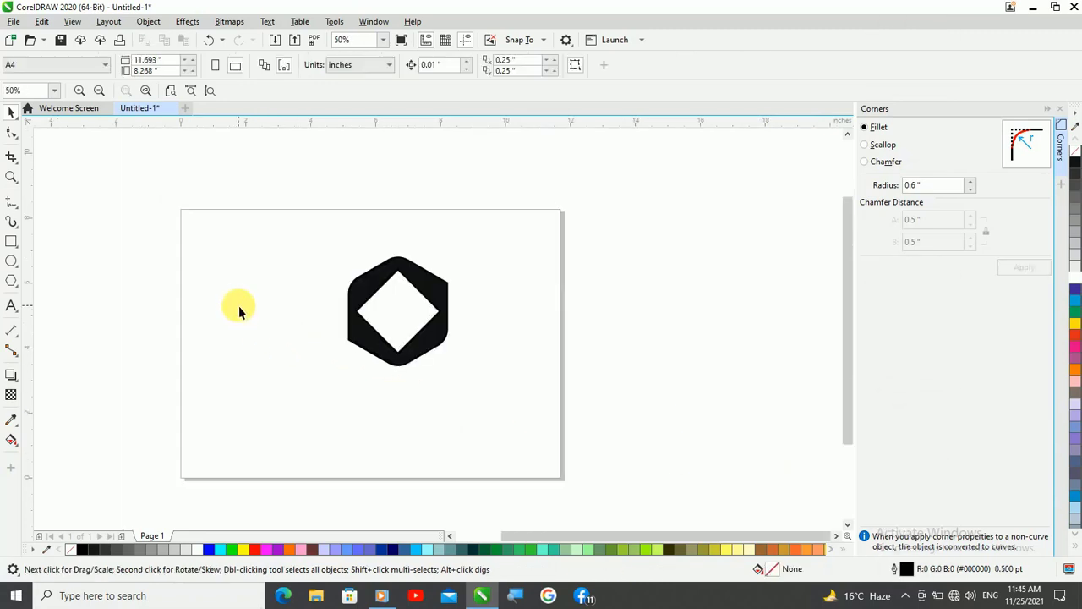
{"action": "scroll", "coordinate": [423, 297], "scroll_direction": "up", "scroll_amount": 1}
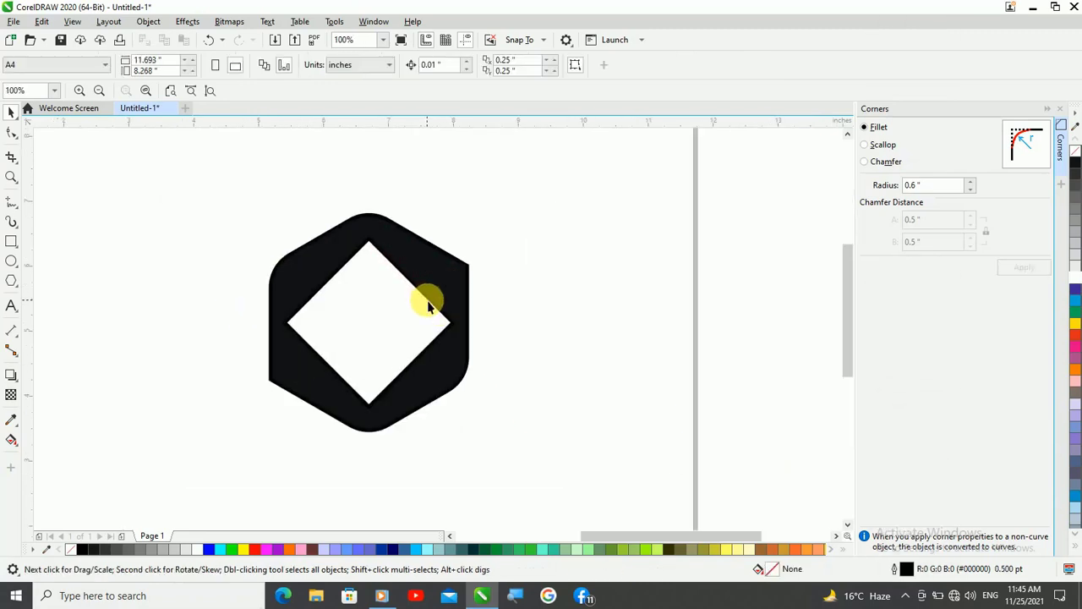
{"action": "left_click", "coordinate": [364, 358]}
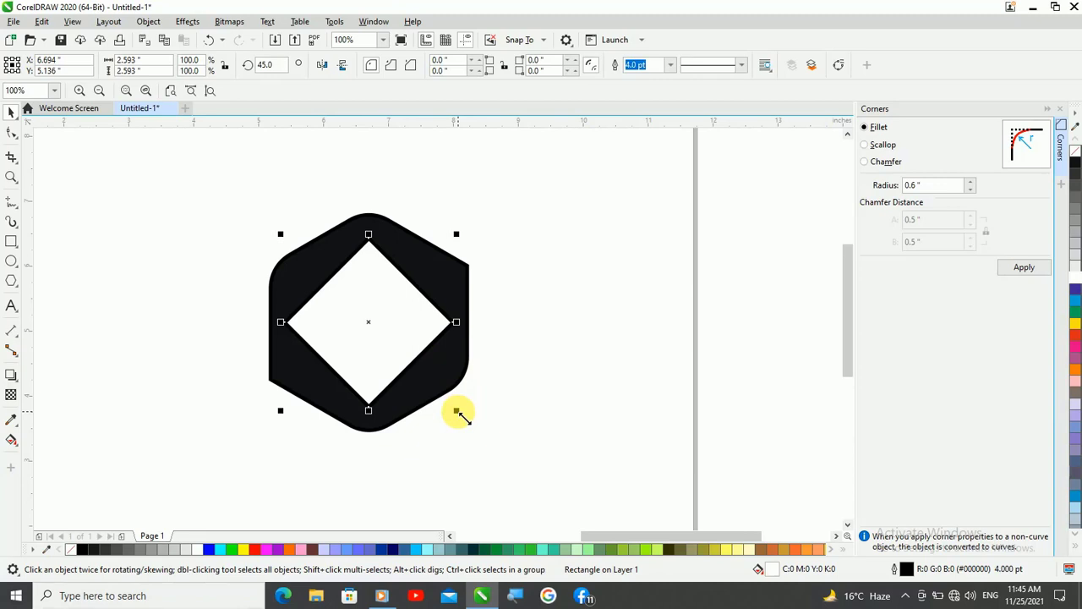
{"action": "left_click_drag", "start_coordinate": [457, 412], "coordinate": [452, 414]}
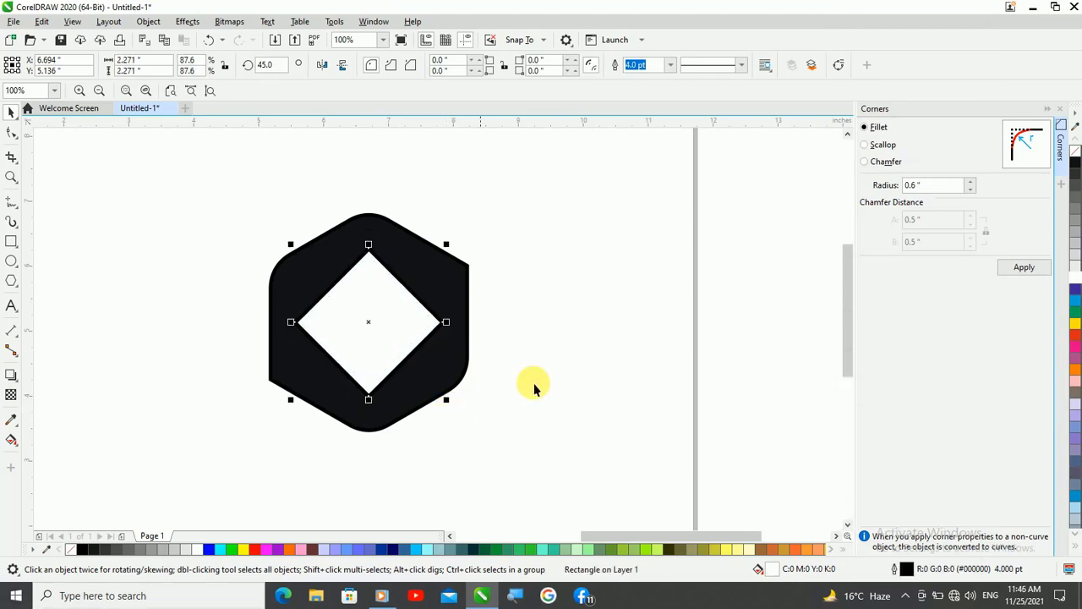
{"action": "left_click", "coordinate": [600, 294]}
Narrow the white diamond symmetrically about its center to about 1.54 inches wide, keeping its height
{"action": "left_click", "coordinate": [371, 310]}
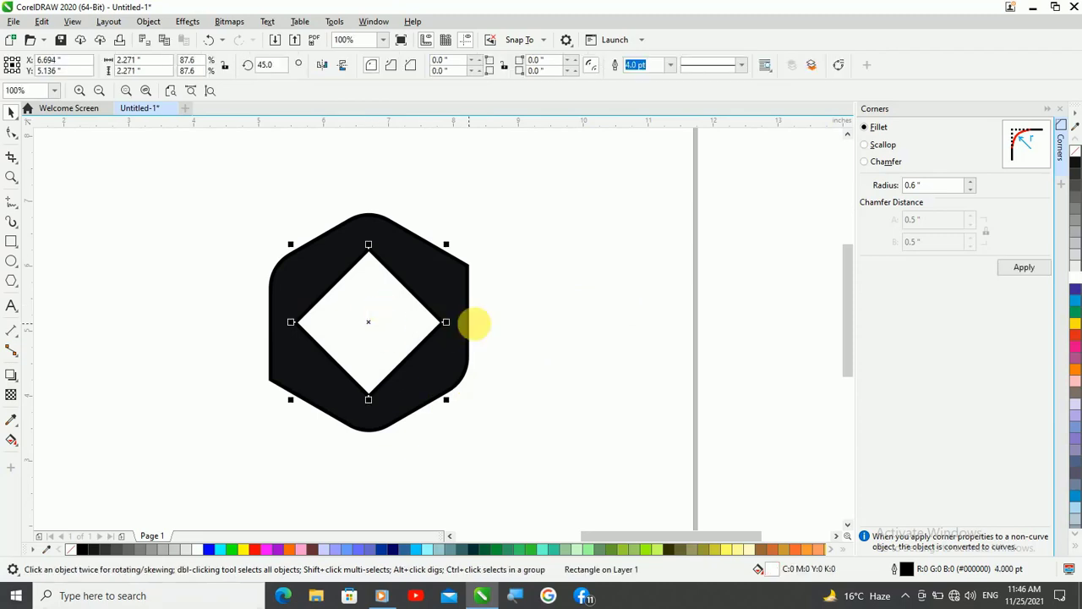
{"action": "left_click_drag", "start_coordinate": [454, 326], "coordinate": [422, 335]}
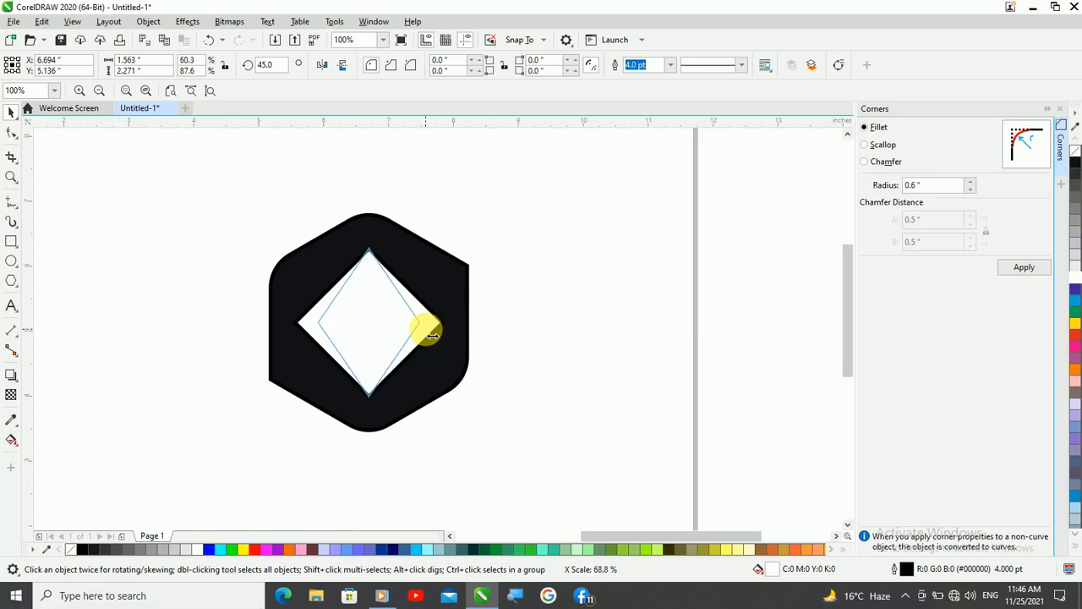
{"action": "left_click_drag", "start_coordinate": [431, 335], "coordinate": [425, 329]}
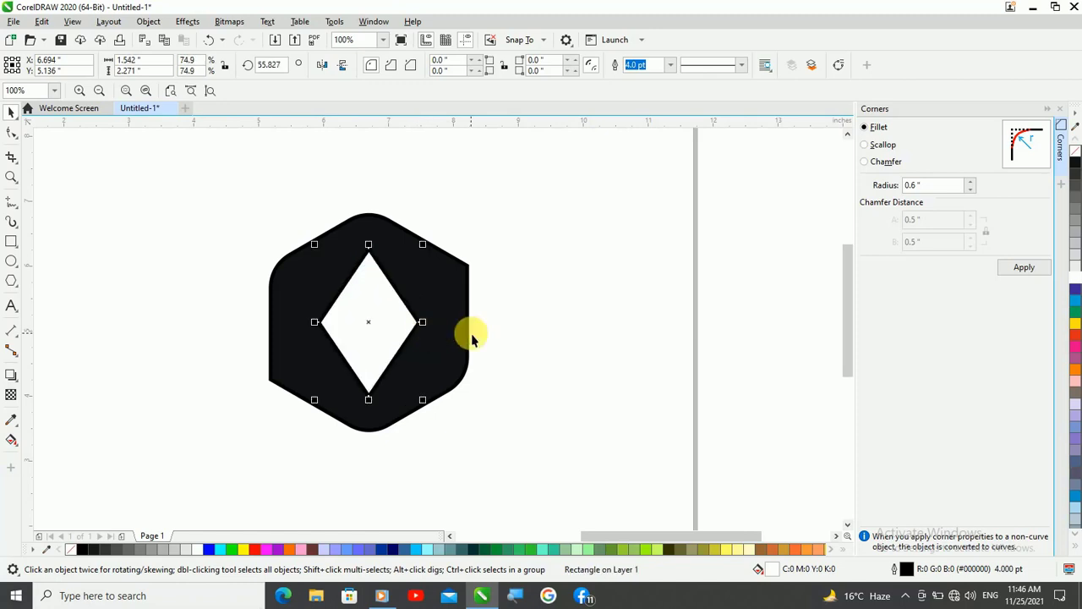
Rotate the narrowed white diamond counterclockwise so its top corner tilts toward the hexagon's rounded upper-left corner, and deselect it
{"action": "left_click", "coordinate": [364, 321]}
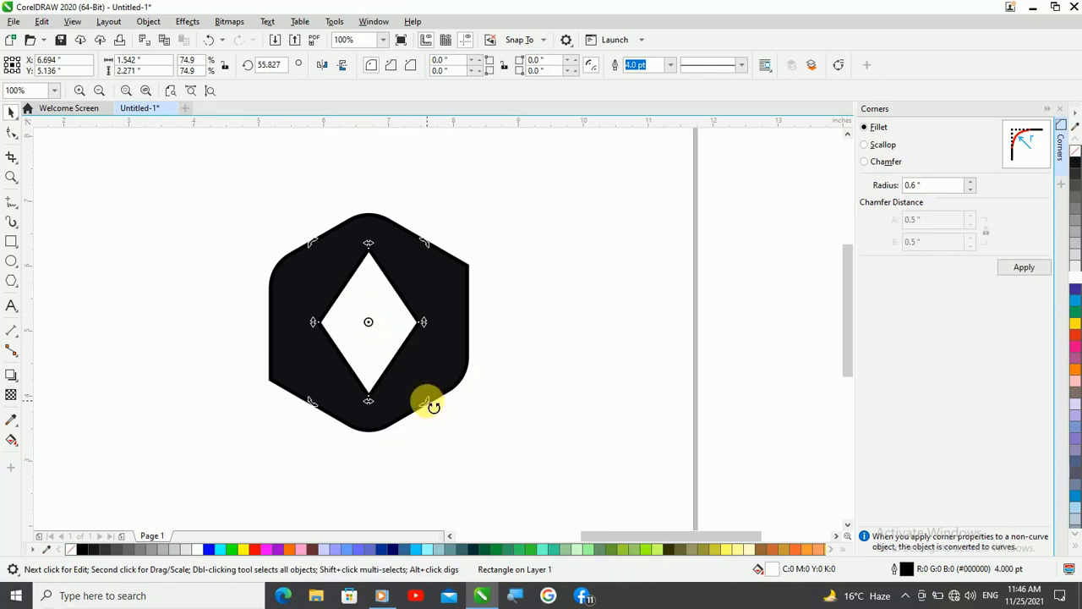
{"action": "left_click_drag", "start_coordinate": [434, 406], "coordinate": [461, 356]}
{"action": "left_click", "coordinate": [129, 272]}
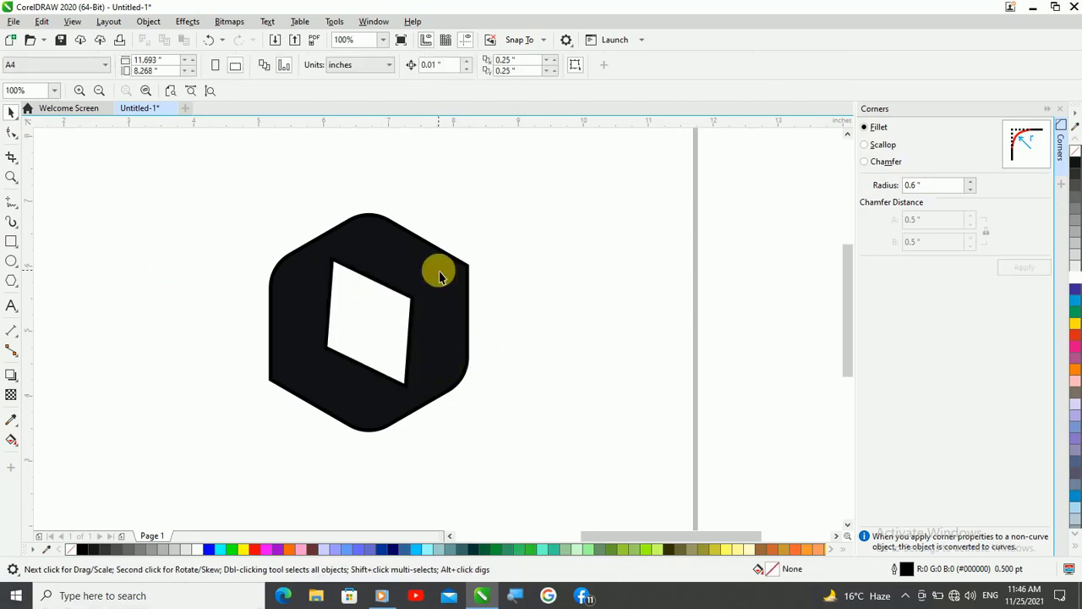
Change the hexagon's fill from black to light gray and deselect it
{"action": "left_click", "coordinate": [441, 277]}
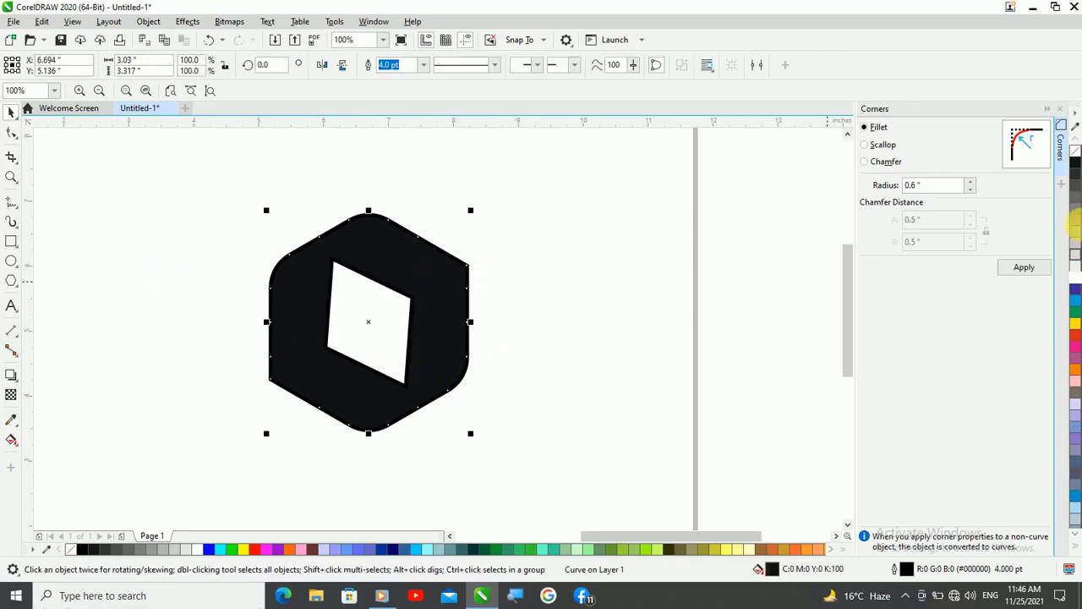
{"action": "left_click", "coordinate": [1075, 237]}
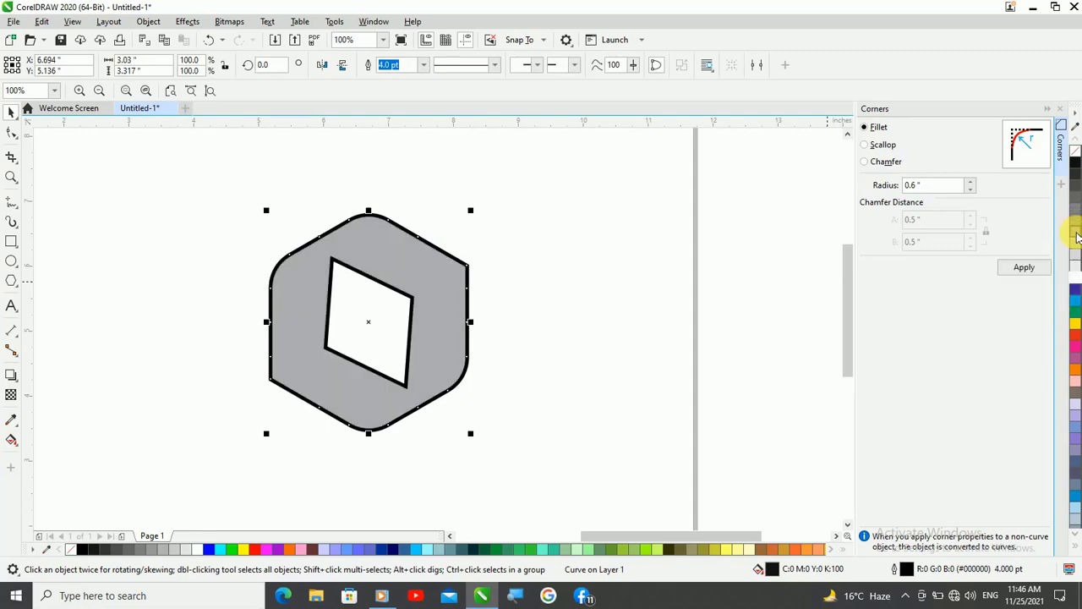
{"action": "left_click", "coordinate": [145, 228]}
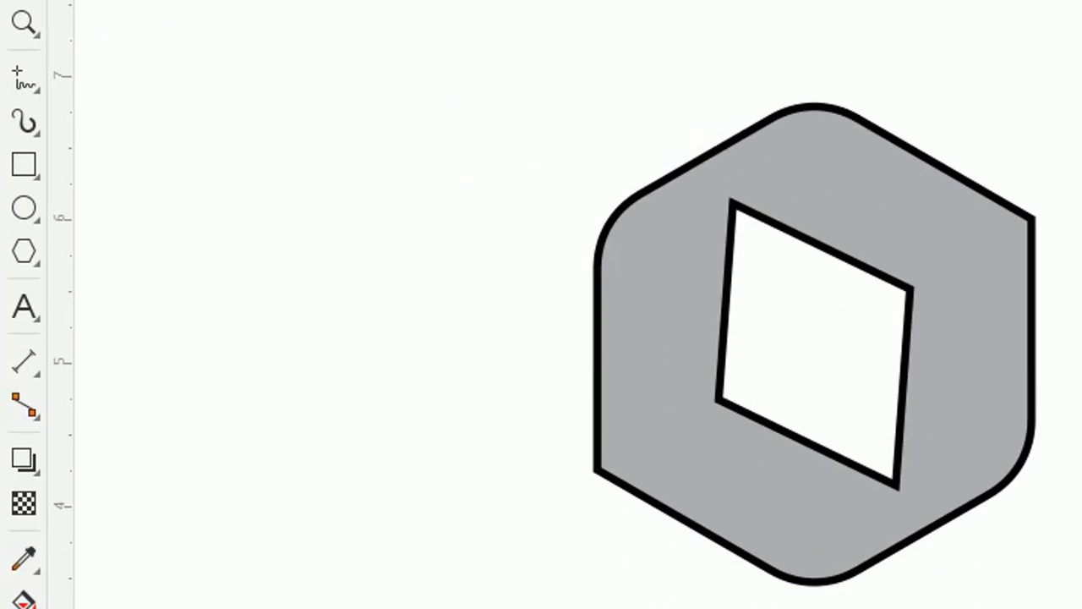
With the Pen tool, draw an open path from outside the hexagon's sharp upper-right corner through the diamond's two upper corners and out past the left edge
{"action": "left_click", "coordinate": [37, 88]}
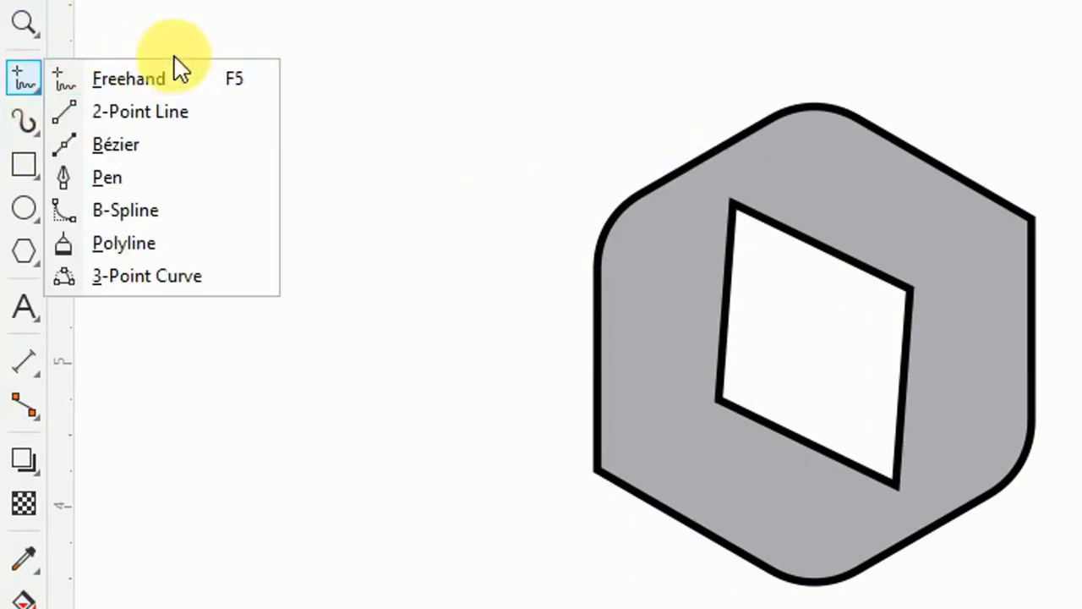
{"action": "left_click", "coordinate": [129, 179]}
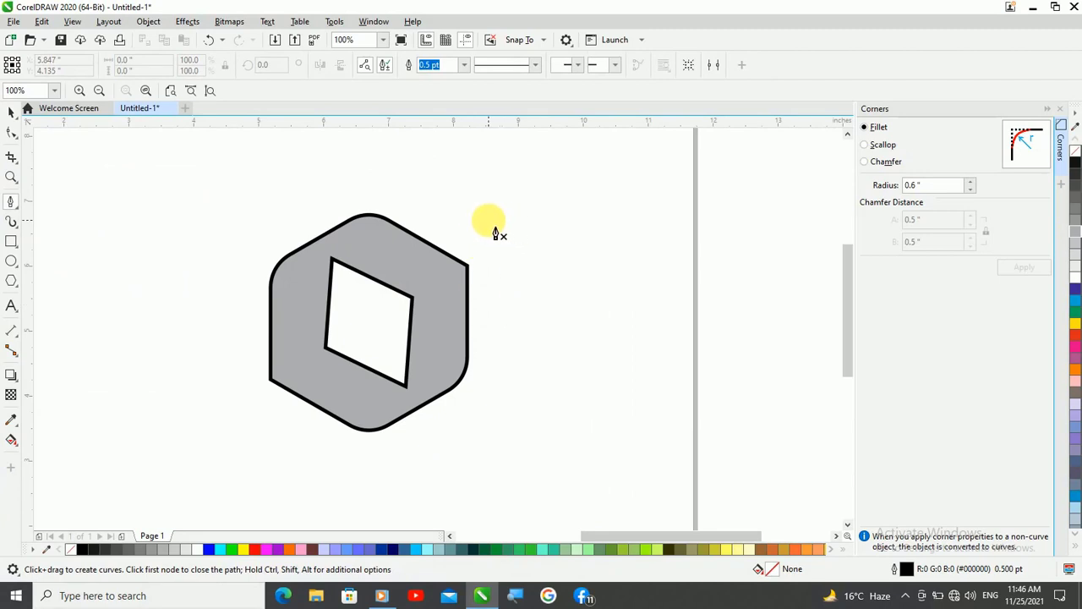
{"action": "left_click", "coordinate": [466, 266]}
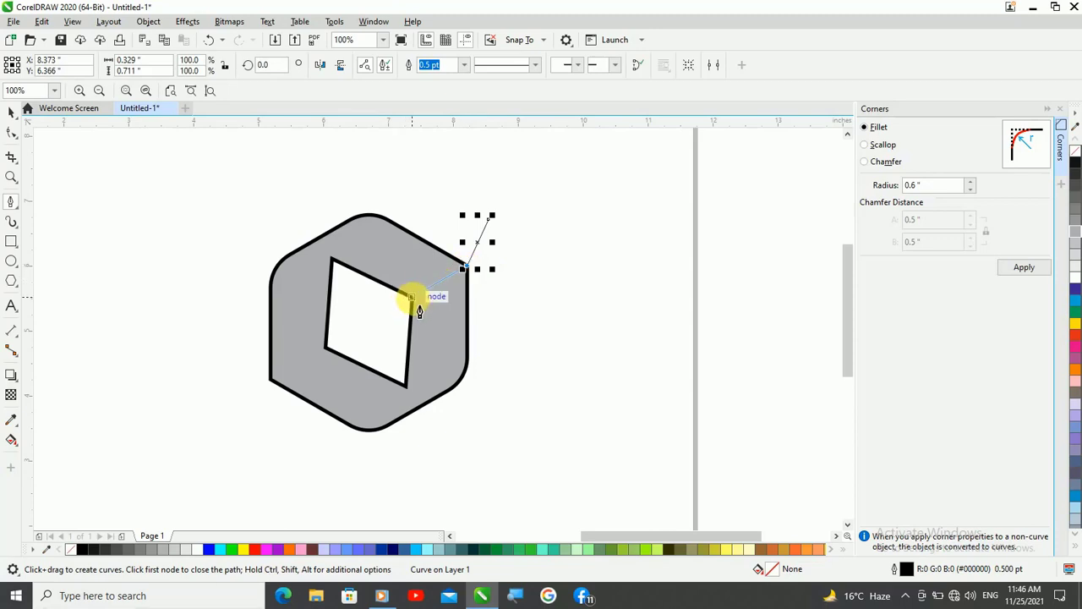
{"action": "left_click", "coordinate": [411, 298]}
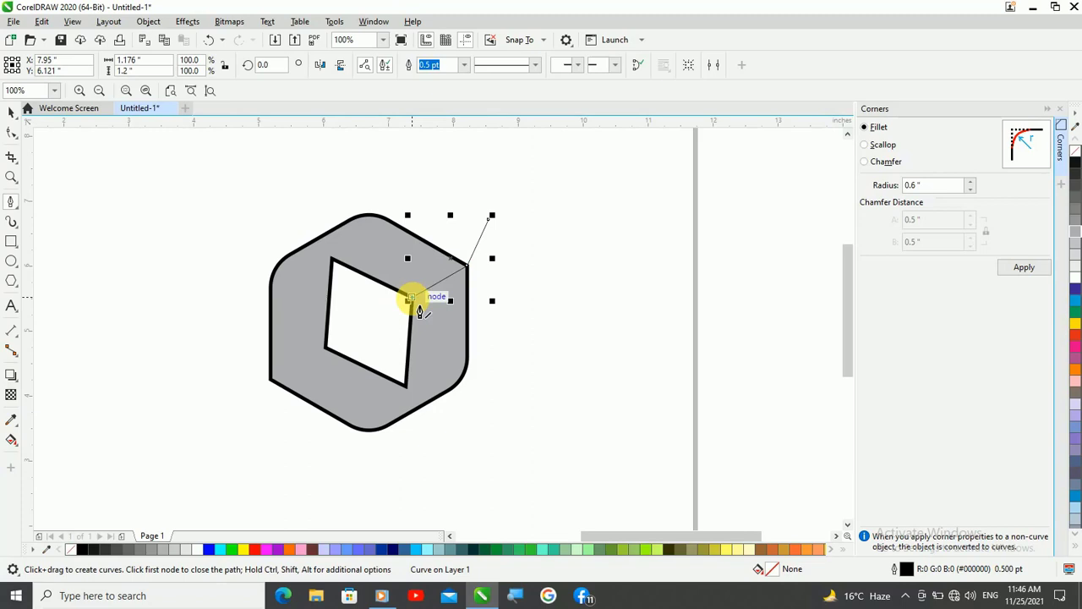
{"action": "left_click", "coordinate": [331, 259]}
{"action": "left_click", "coordinate": [329, 260]}
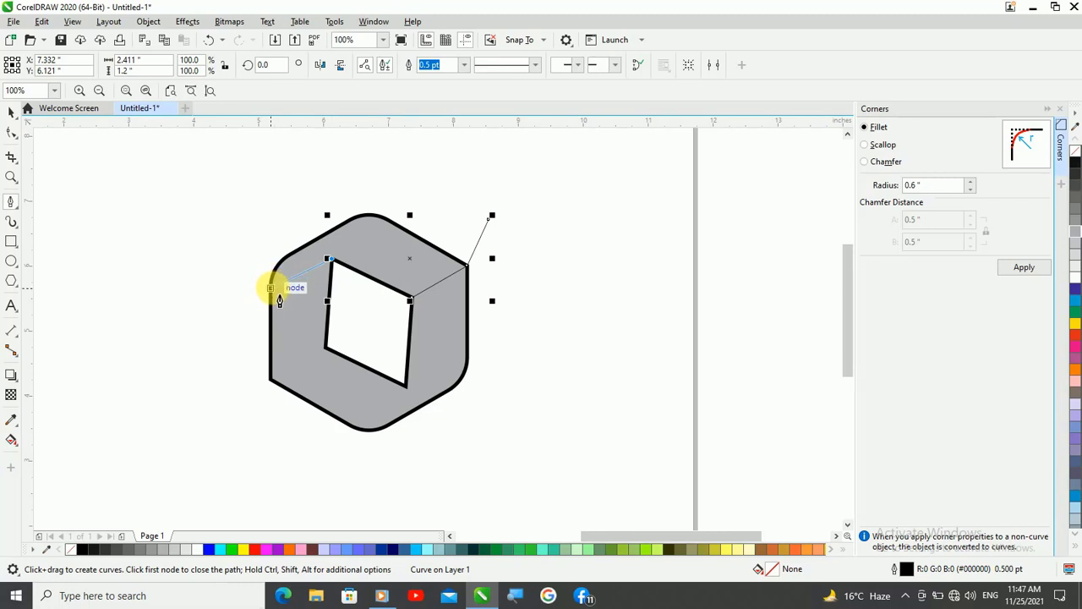
{"action": "left_click", "coordinate": [270, 288]}
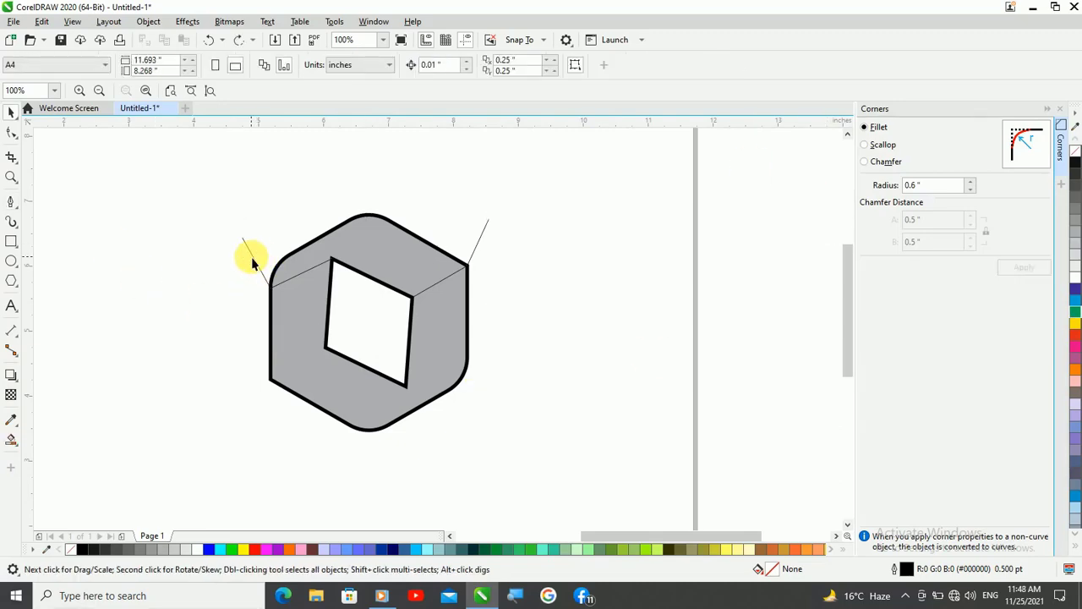
Set the outline width of the open path across the hexagon to 2.0 pt
{"action": "left_click", "coordinate": [254, 259]}
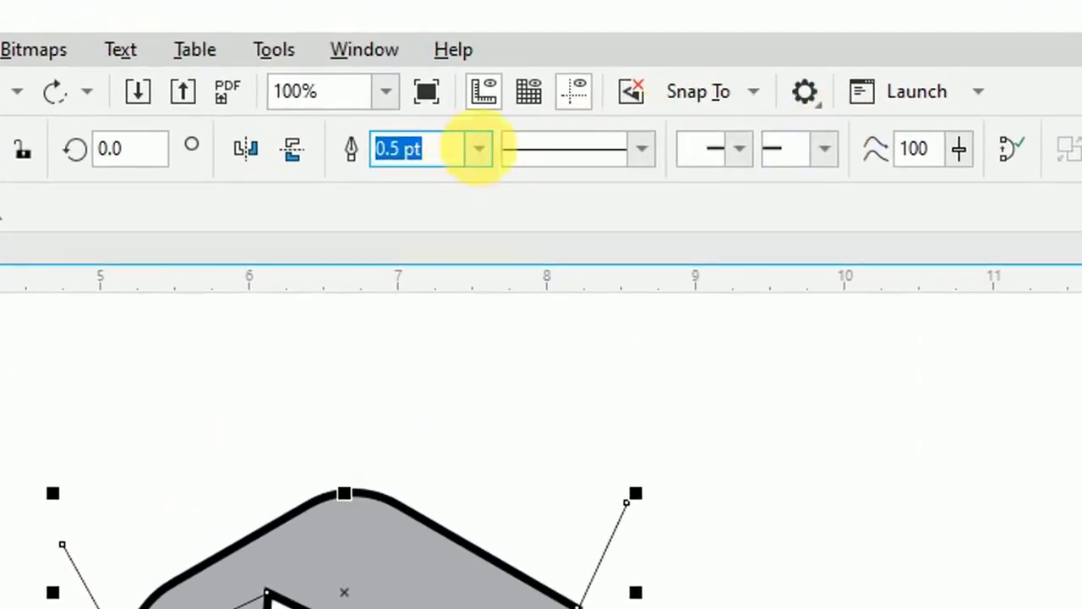
{"action": "left_click", "coordinate": [480, 150]}
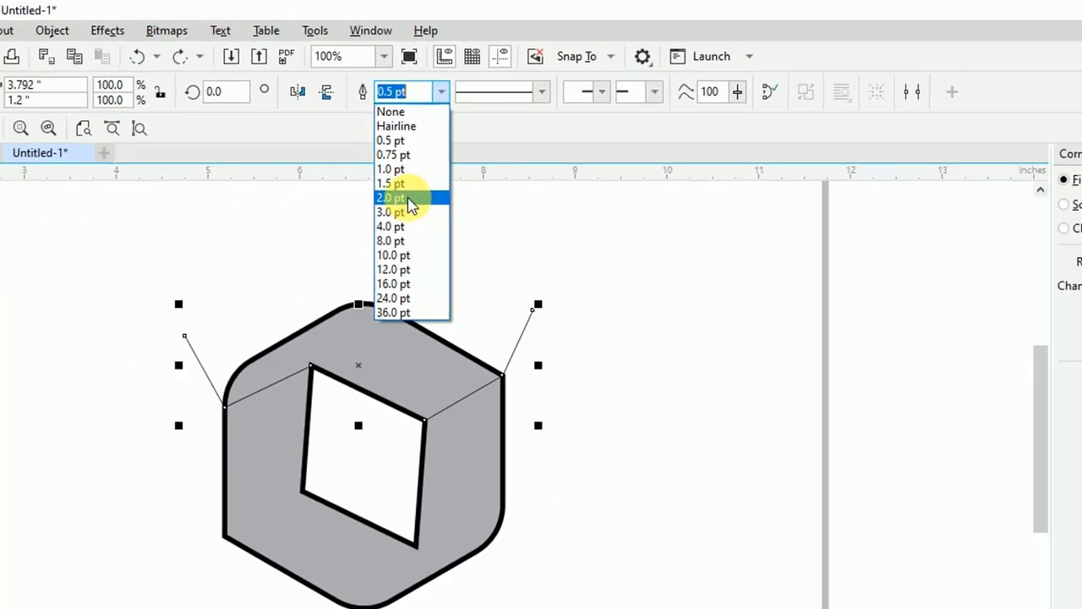
{"action": "left_click", "coordinate": [409, 199]}
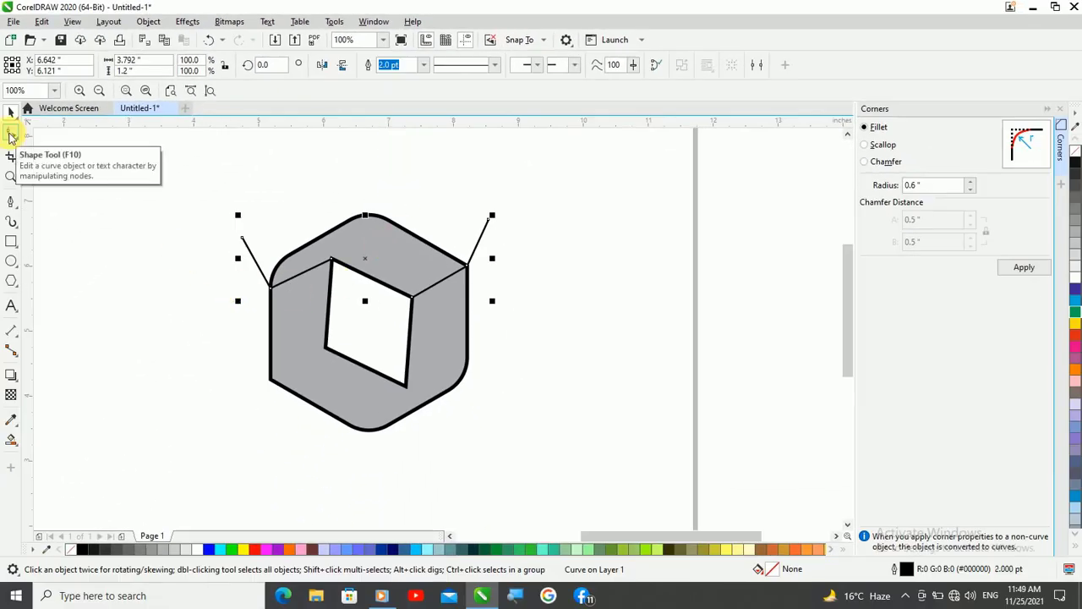
Convert the path segment between the hexagon's left edge and the diamond's upper-left corner into a curve with the Shape tool
{"action": "left_click", "coordinate": [11, 135]}
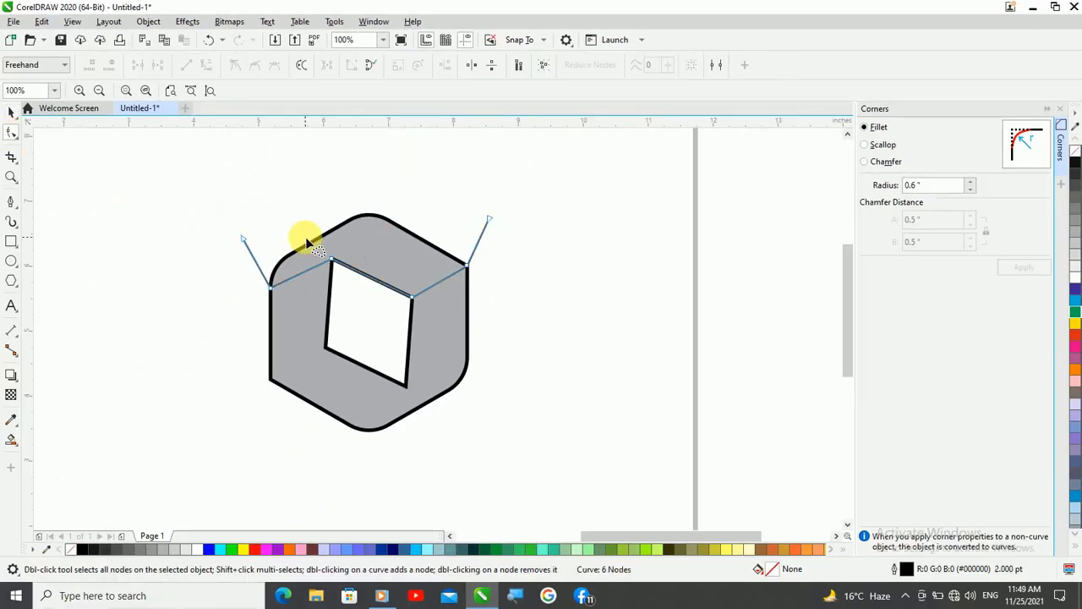
{"action": "left_click", "coordinate": [271, 290]}
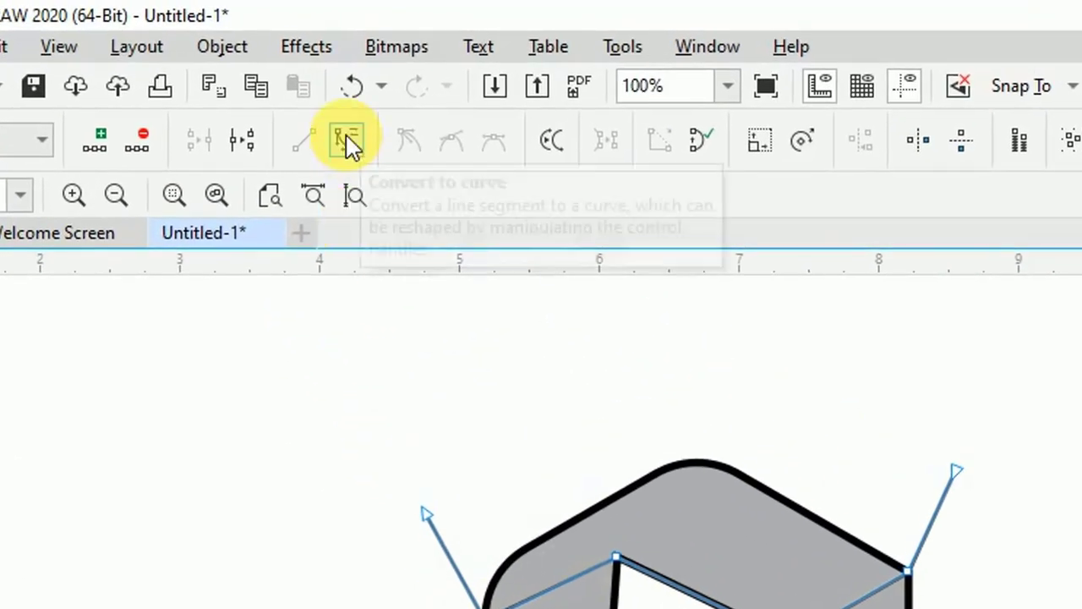
{"action": "left_click", "coordinate": [348, 142]}
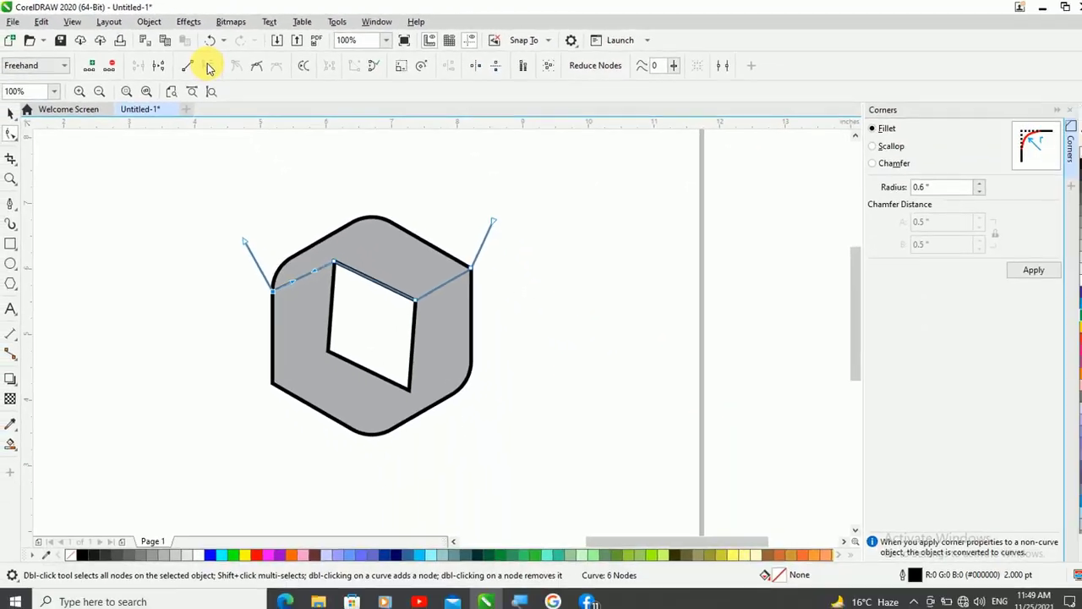
Bend the path segment between the hexagon's left edge and the diamond's upper-left corner into an upward arc
{"action": "left_click", "coordinate": [303, 276]}
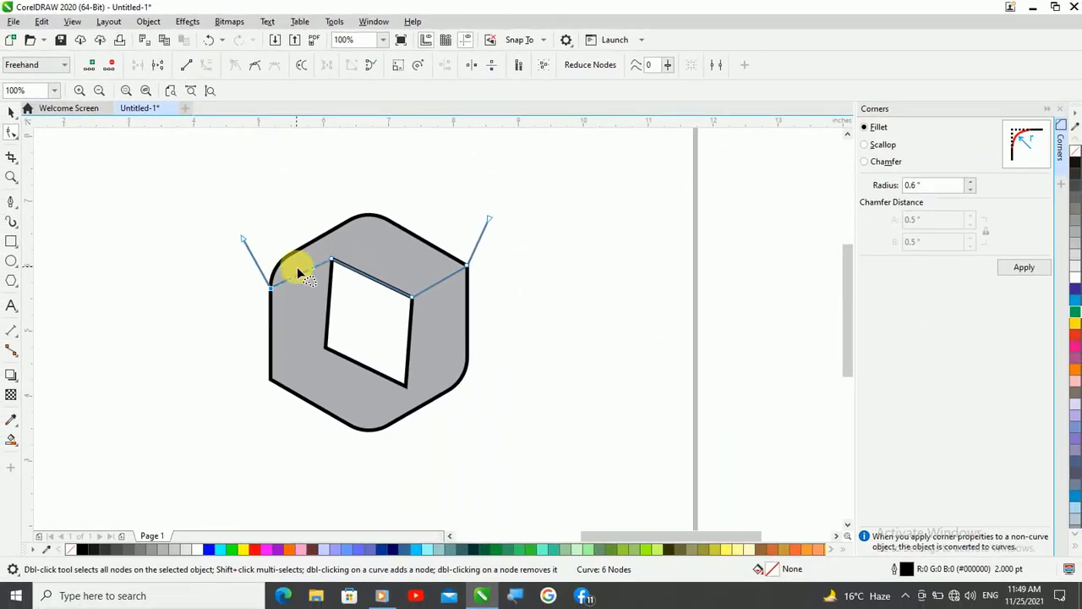
{"action": "left_click_drag", "start_coordinate": [303, 276], "coordinate": [305, 262]}
{"action": "left_click", "coordinate": [296, 275]}
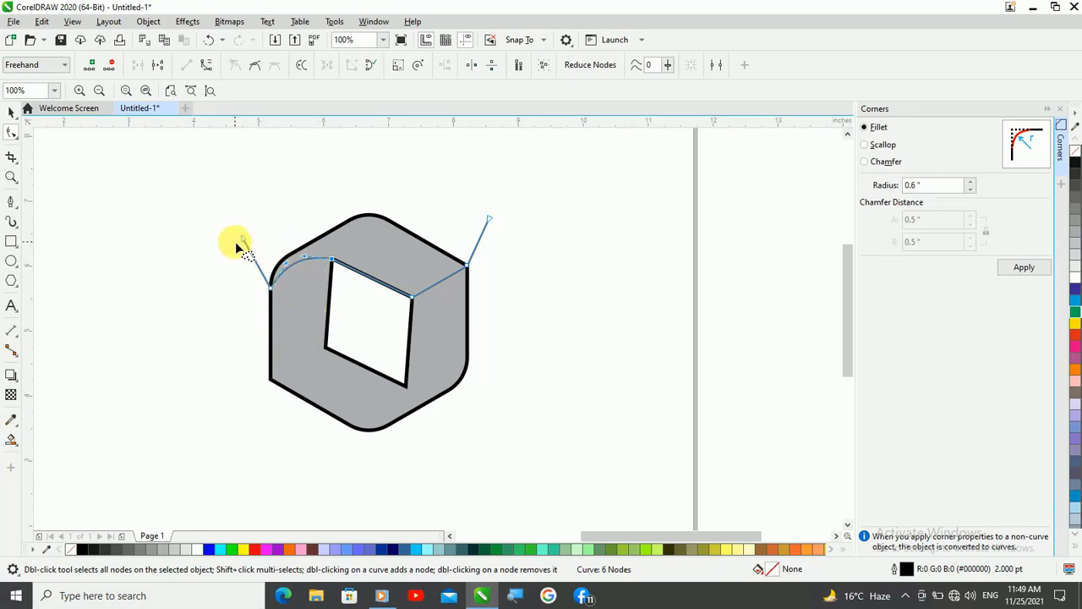
Make a copy of the dividing path rotated 180 degrees, snap it onto the diamond's two lower corners, and deselect it
{"action": "left_click", "coordinate": [12, 112]}
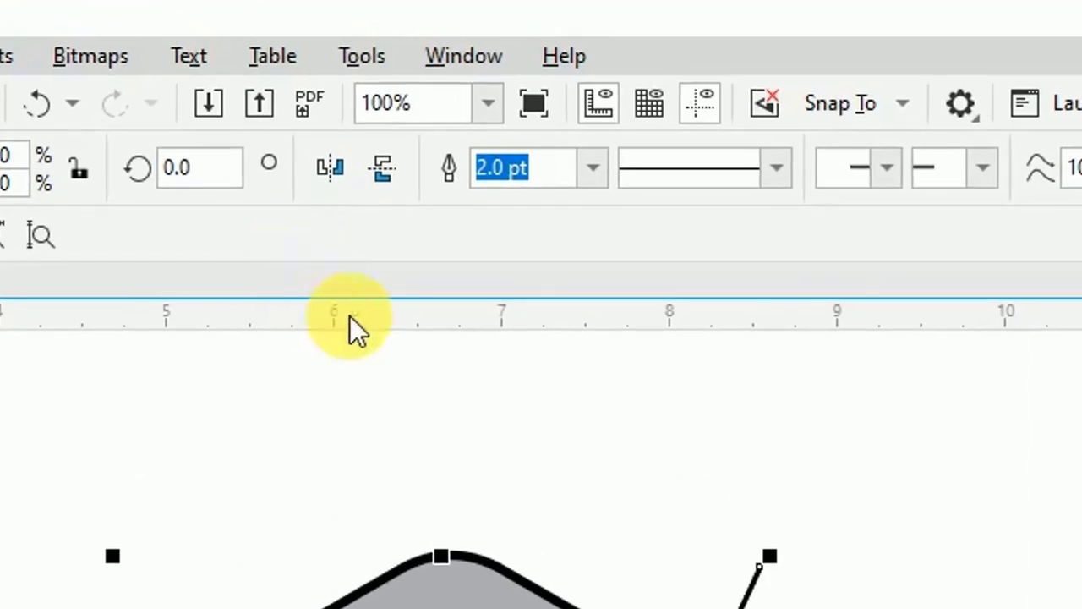
{"action": "left_click", "coordinate": [339, 165]}
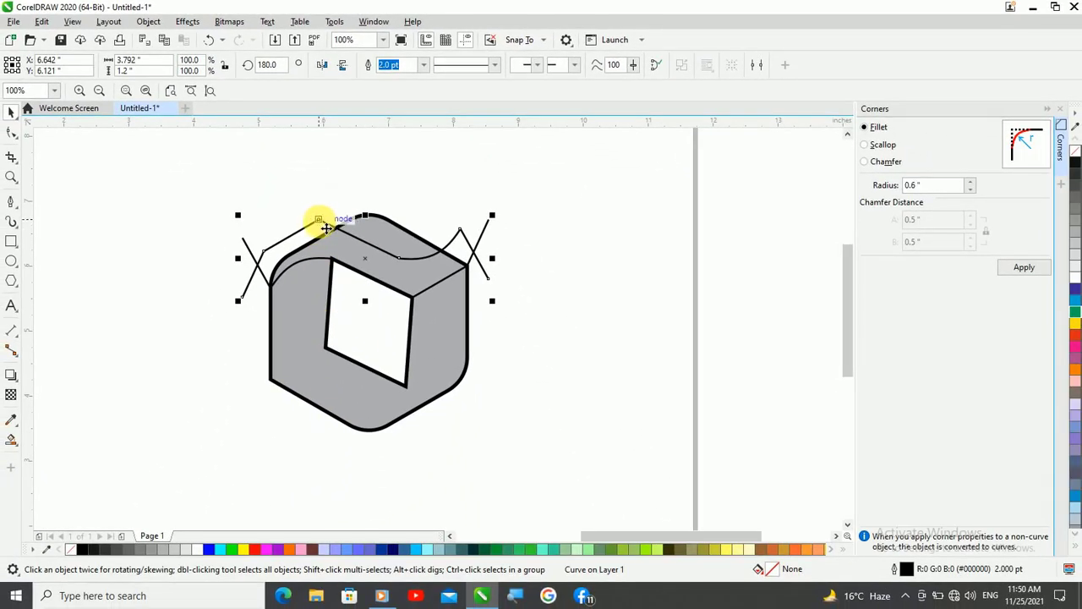
{"action": "left_click_drag", "start_coordinate": [326, 228], "coordinate": [328, 352]}
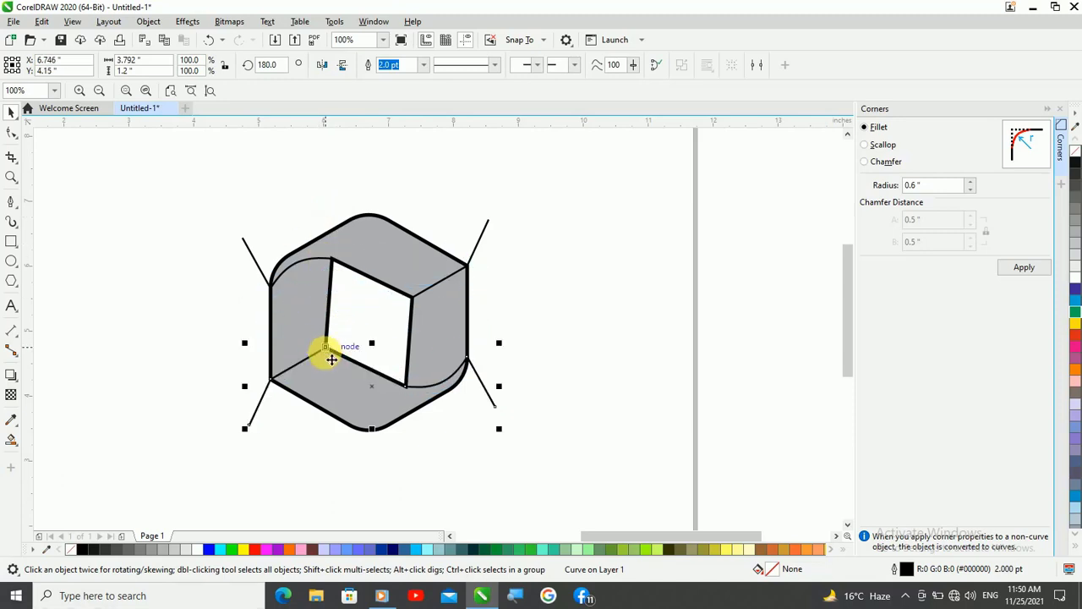
{"action": "left_click", "coordinate": [152, 224]}
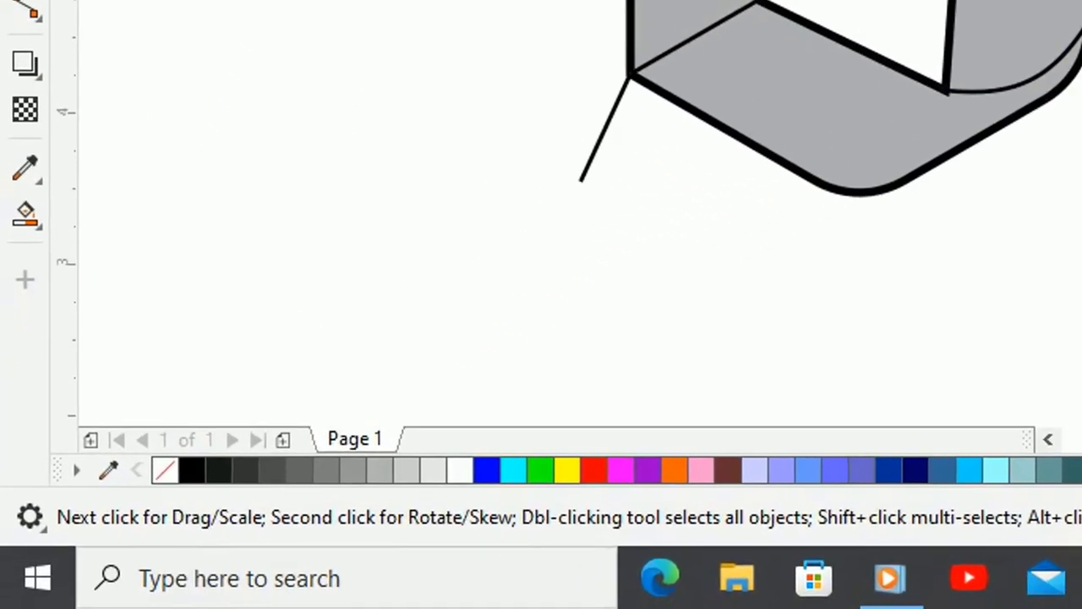
Use Smart Fill to create separate shapes from the upper, left, lower and right regions around the diamond
{"action": "left_click", "coordinate": [33, 226]}
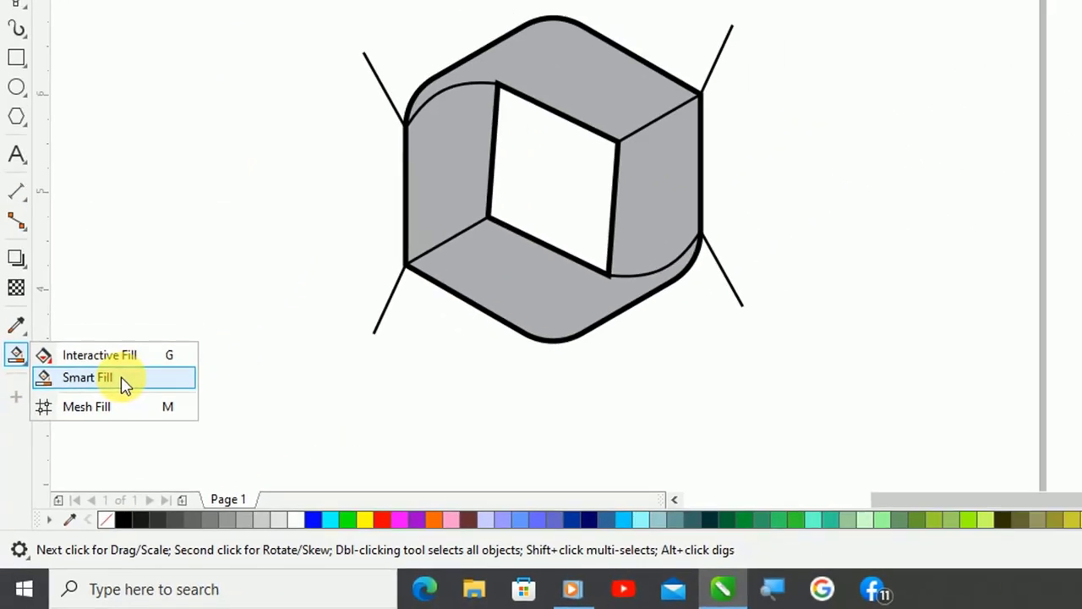
{"action": "left_click", "coordinate": [199, 249]}
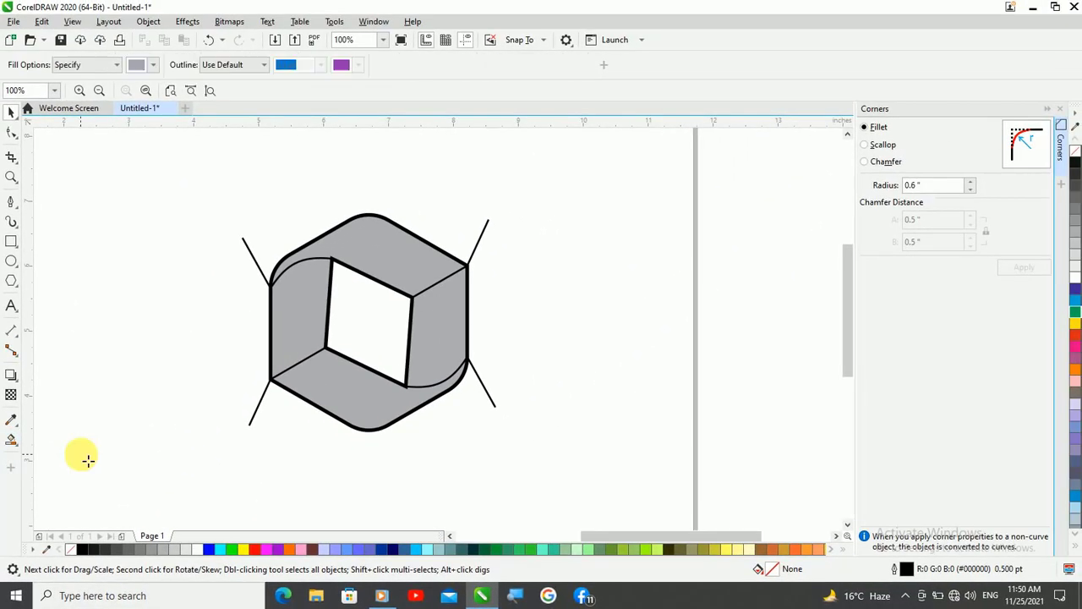
{"action": "left_click", "coordinate": [401, 250]}
{"action": "left_click", "coordinate": [309, 316]}
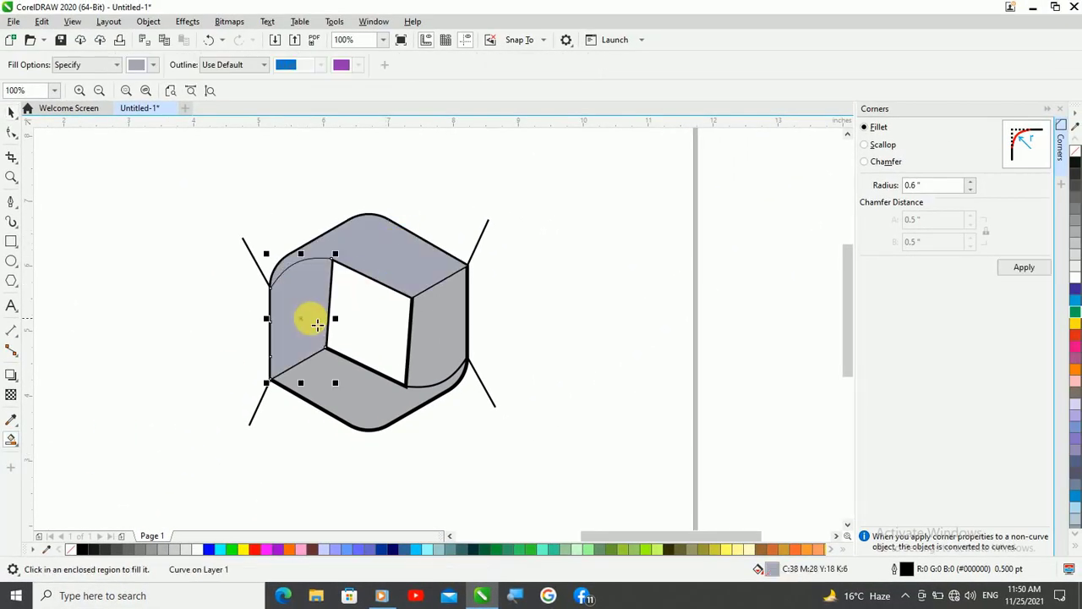
{"action": "left_click", "coordinate": [350, 403]}
{"action": "left_click", "coordinate": [462, 328]}
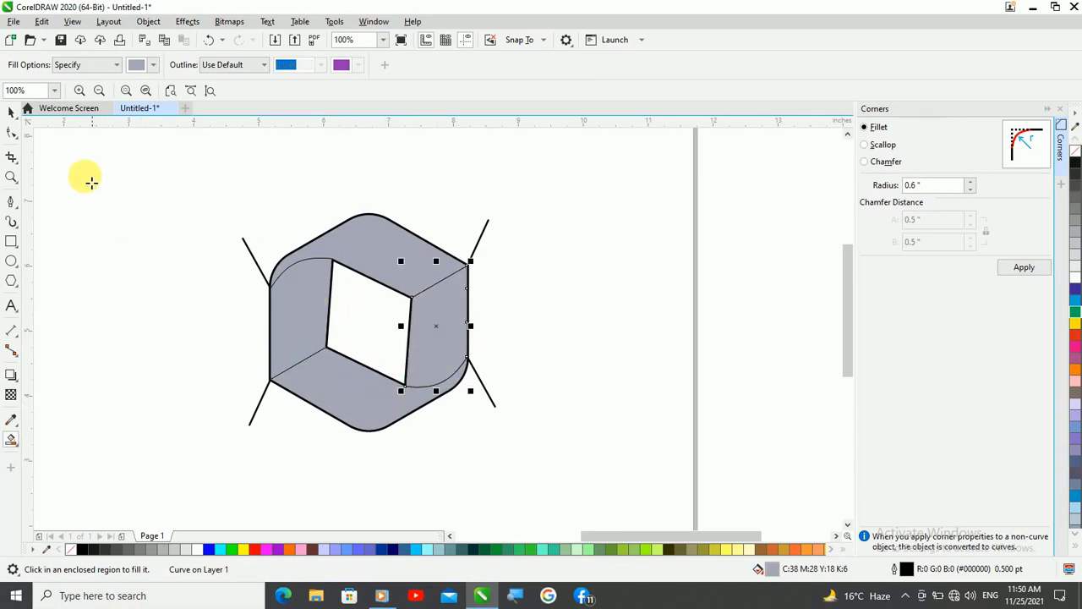
Delete the two open dividing paths that extend beyond the hexagon
{"action": "left_click", "coordinate": [10, 113]}
{"action": "left_click", "coordinate": [243, 255]}
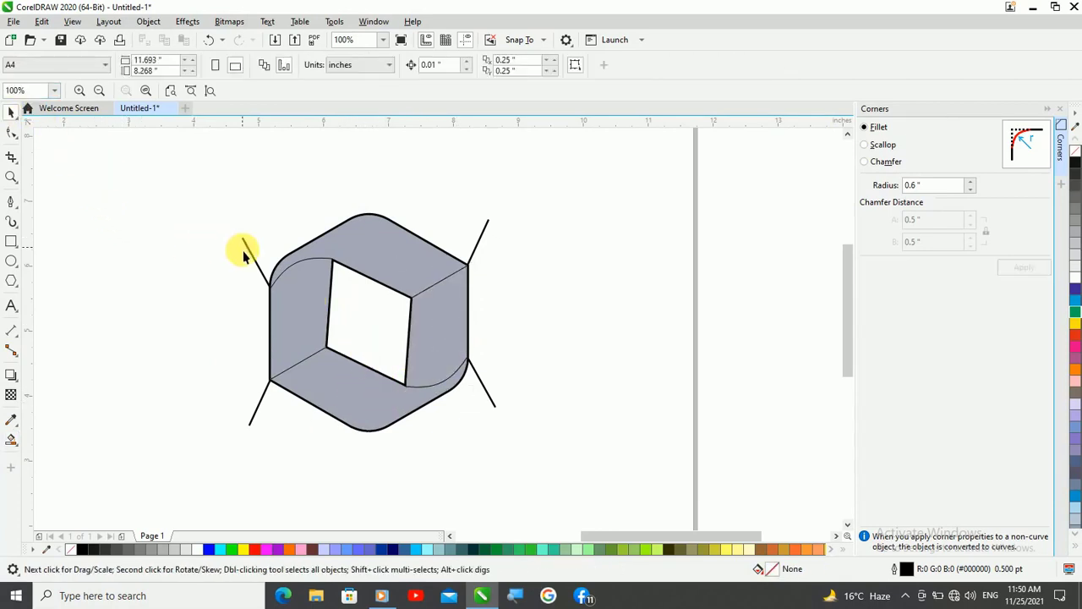
{"action": "left_click", "coordinate": [252, 255]}
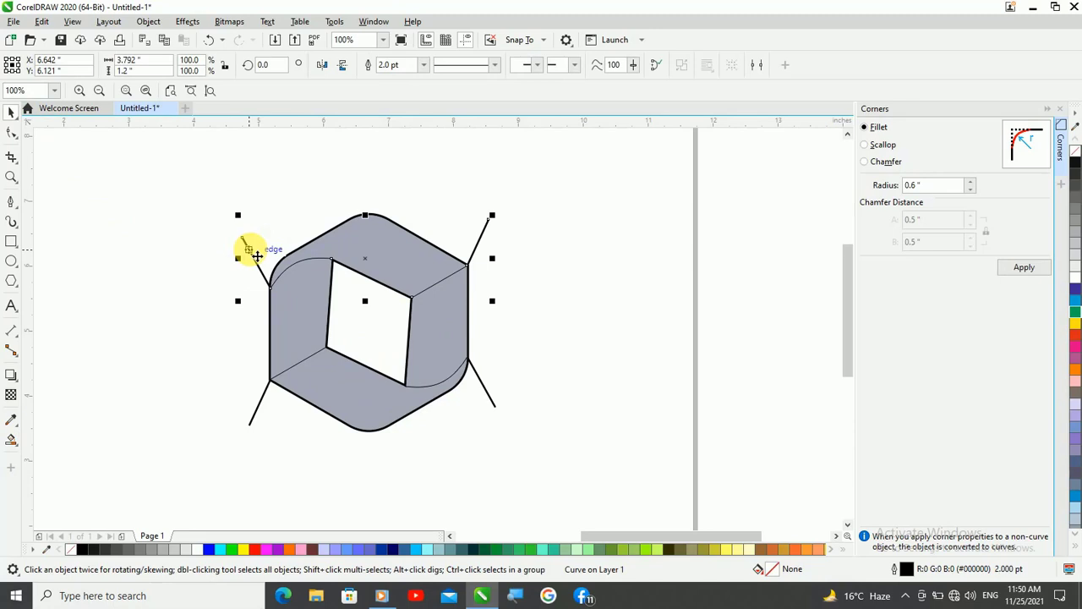
{"action": "key", "text": "Delete"}
{"action": "left_click", "coordinate": [260, 409]}
{"action": "key", "text": "Delete"}
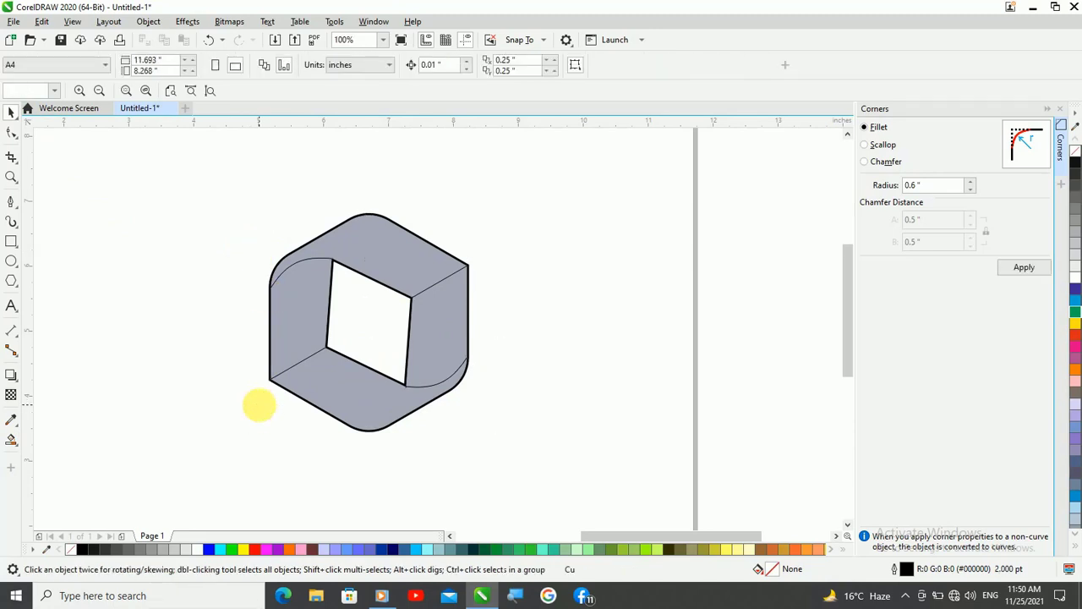
Remove the outline from all the logo's shapes, close the Corners docker, and deselect everything
{"action": "left_click_drag", "start_coordinate": [152, 165], "coordinate": [551, 522]}
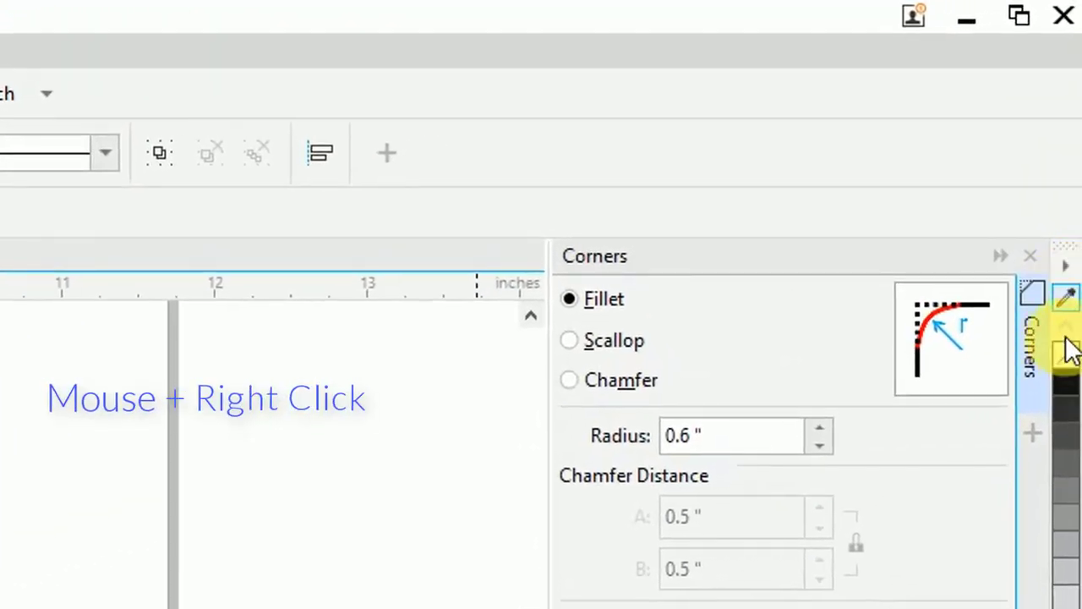
{"action": "right_click", "coordinate": [1069, 355]}
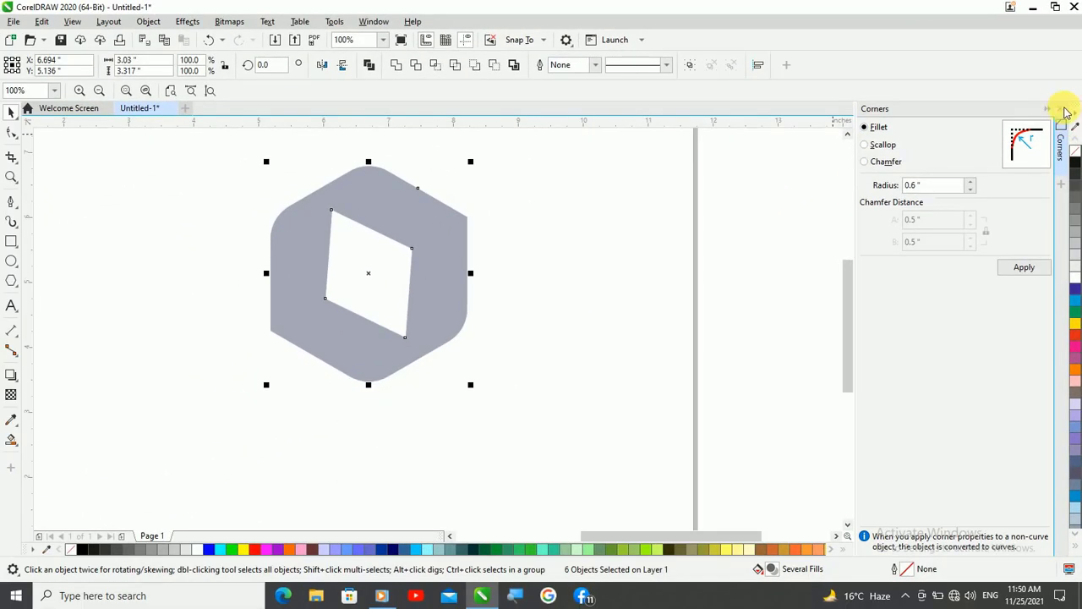
{"action": "left_click", "coordinate": [1064, 110]}
{"action": "left_click", "coordinate": [469, 151]}
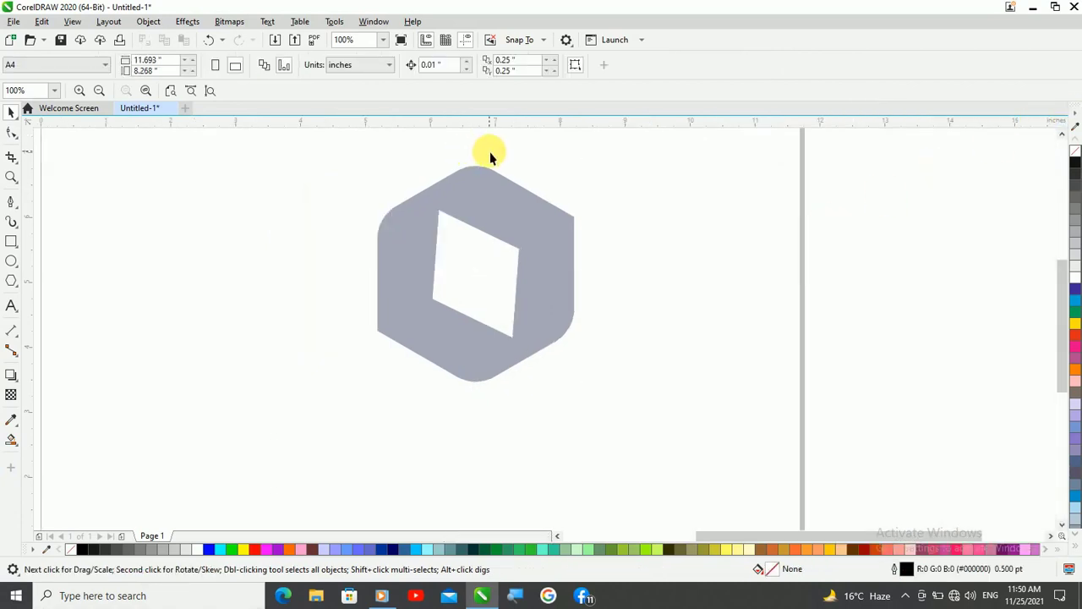
Fill the upper face of the hexagon with green and the left face with red
{"action": "scroll", "coordinate": [489, 156], "scroll_direction": "up", "scroll_amount": 2}
{"action": "left_click", "coordinate": [485, 258]}
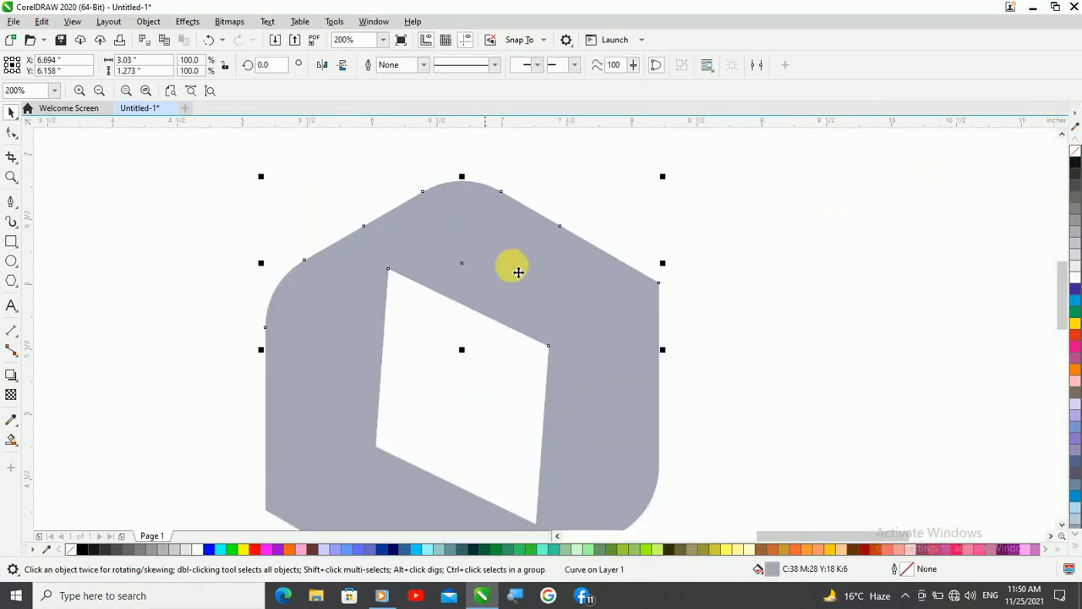
{"action": "left_click", "coordinate": [1074, 311]}
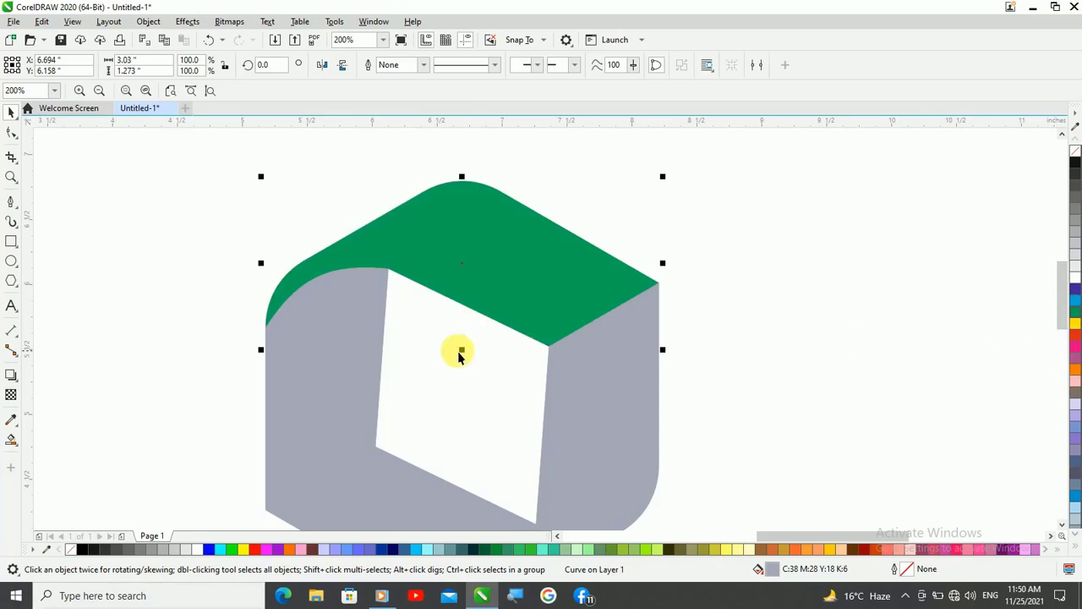
{"action": "left_click", "coordinate": [365, 355]}
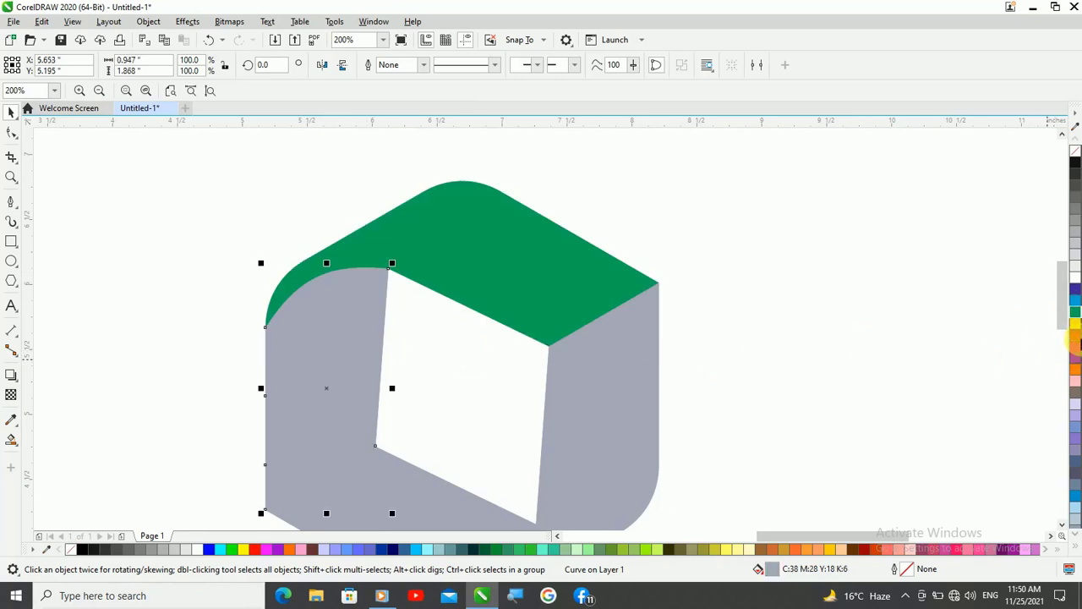
{"action": "left_click", "coordinate": [1076, 338]}
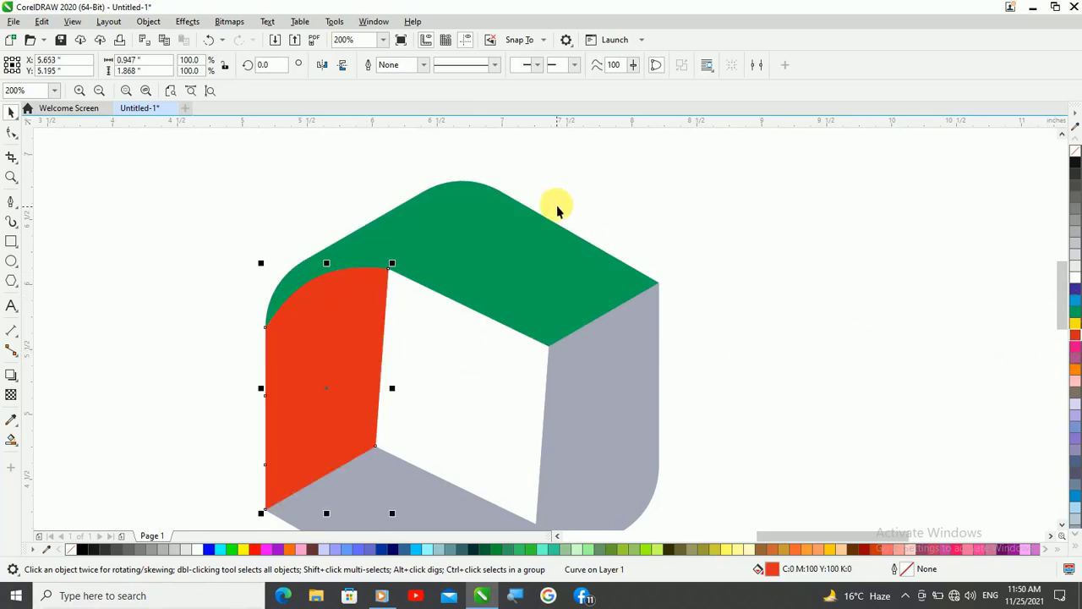
Fill the lower face of the hexagon with blue and the right face with purple
{"action": "scroll", "coordinate": [544, 272], "scroll_direction": "down", "scroll_amount": 1}
{"action": "scroll", "coordinate": [531, 362], "scroll_direction": "up", "scroll_amount": 1}
{"action": "left_click", "coordinate": [471, 379]}
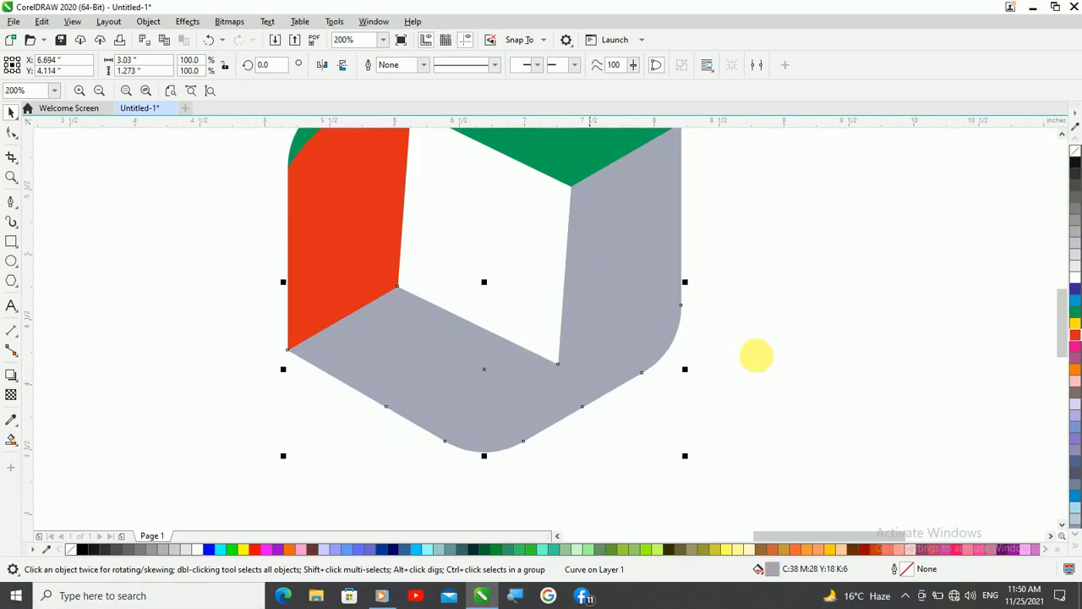
{"action": "left_click", "coordinate": [1075, 302]}
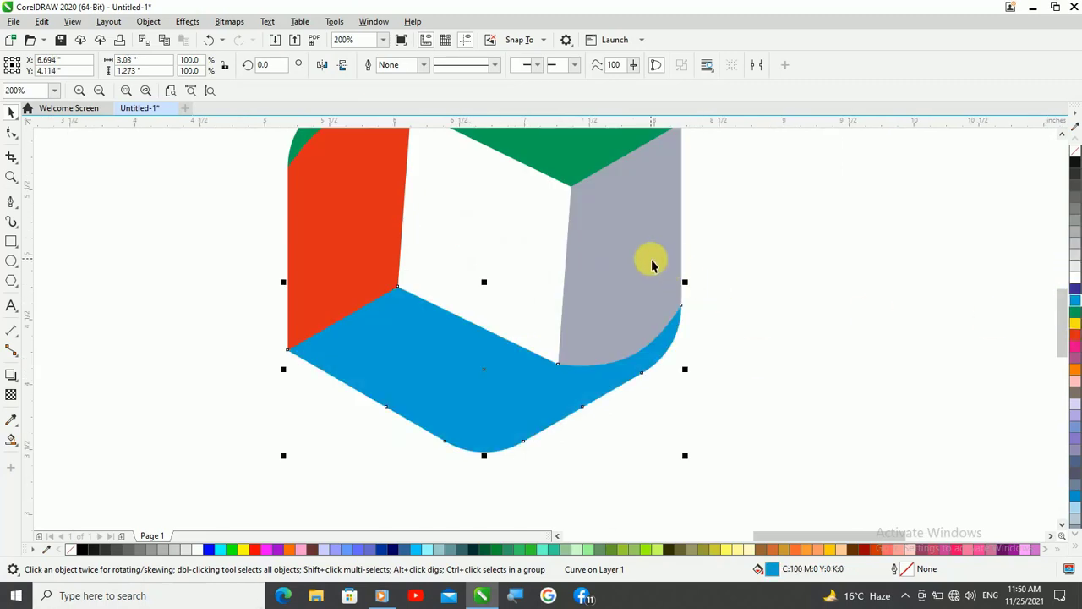
{"action": "left_click", "coordinate": [1075, 358]}
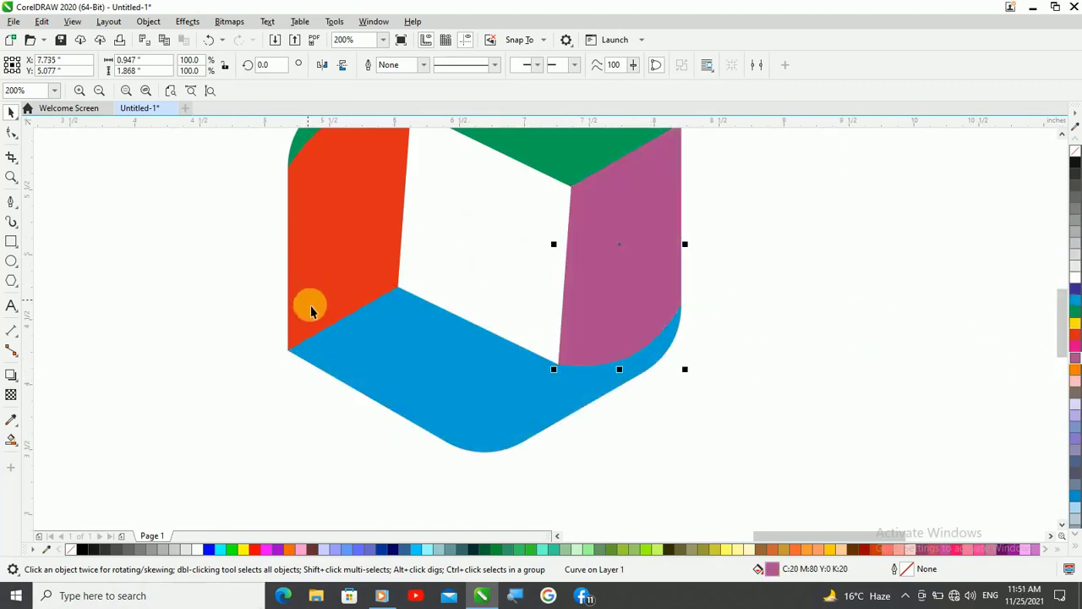
Apply an Interactive Fill gradient to the left face, running from red at its lower end to dark red at its upper end
{"action": "scroll", "coordinate": [312, 307], "scroll_direction": "down", "scroll_amount": 1}
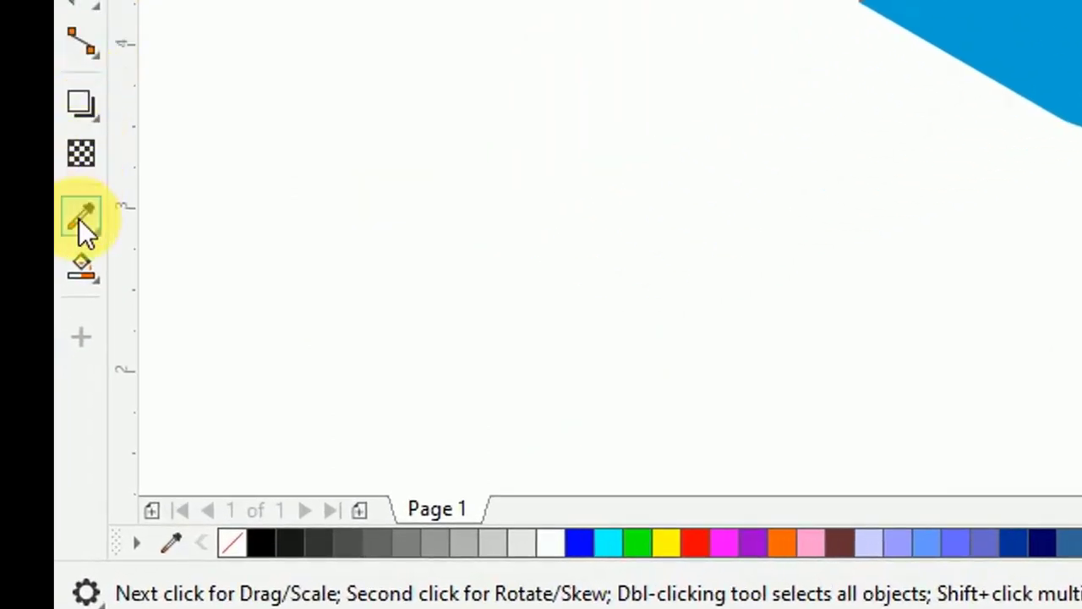
{"action": "left_click", "coordinate": [82, 265]}
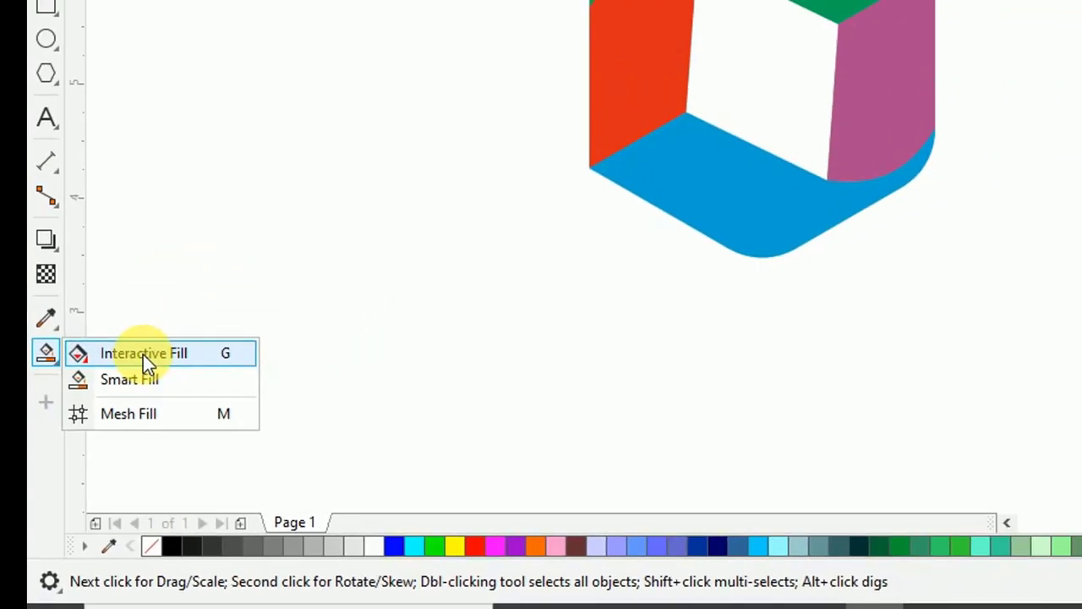
{"action": "left_click", "coordinate": [220, 268]}
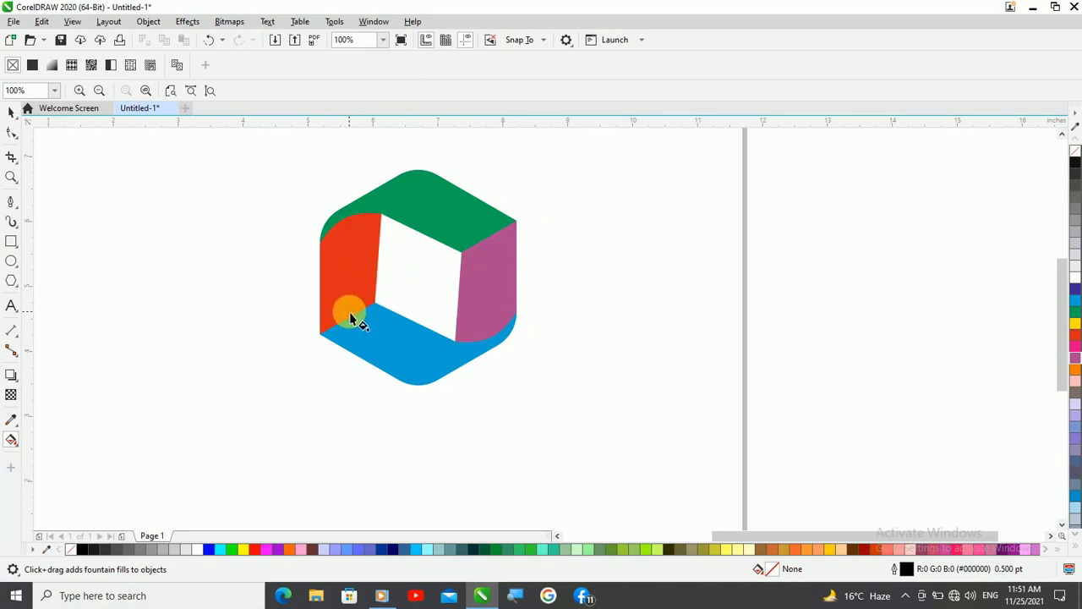
{"action": "left_click_drag", "start_coordinate": [351, 308], "coordinate": [357, 211]}
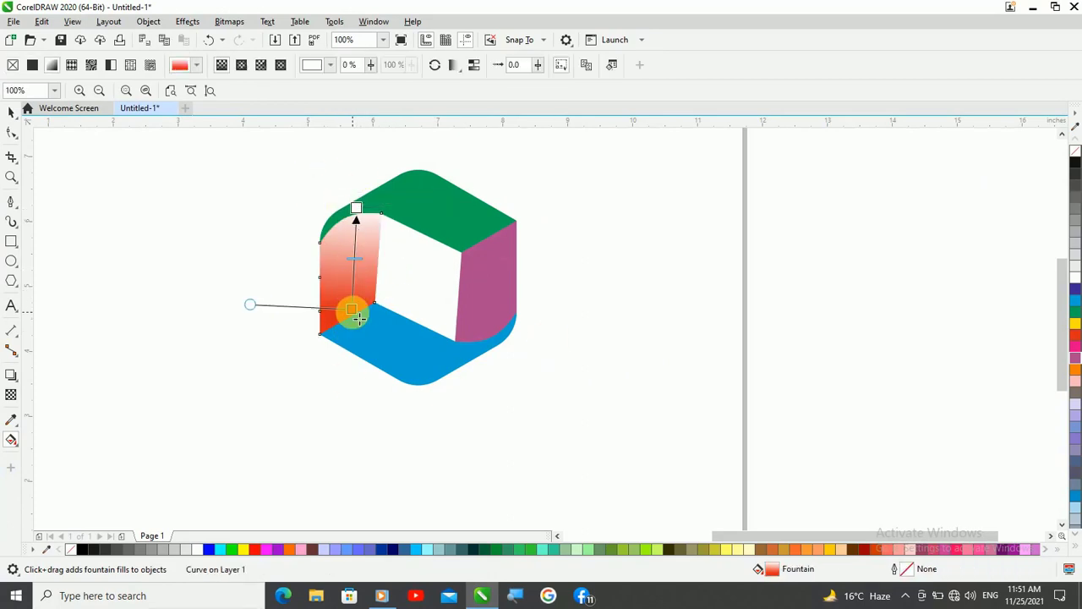
{"action": "left_click_drag", "start_coordinate": [359, 318], "coordinate": [355, 328]}
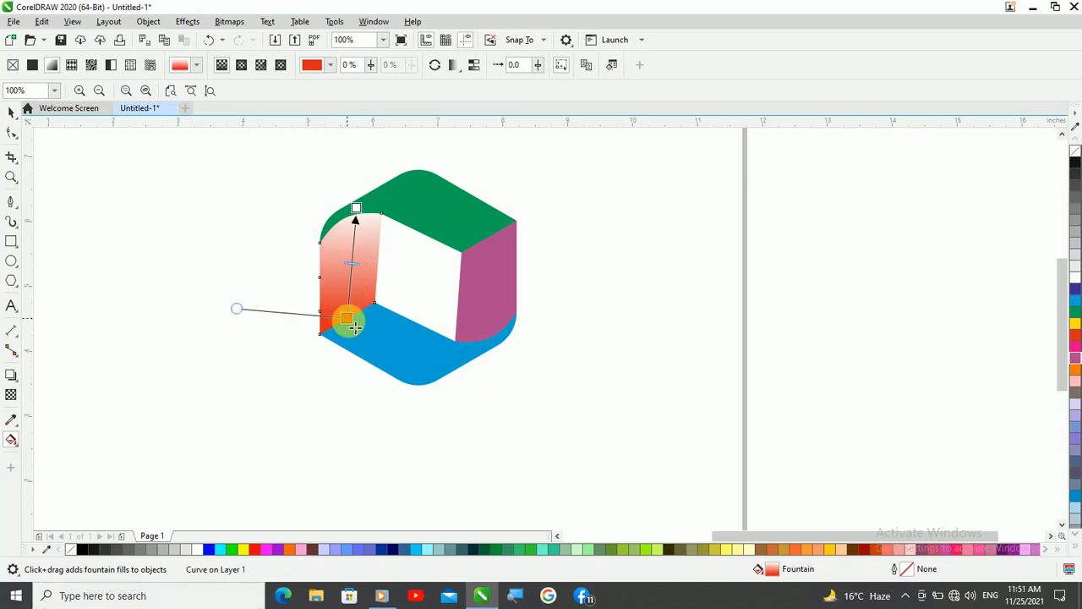
{"action": "left_click", "coordinate": [357, 208]}
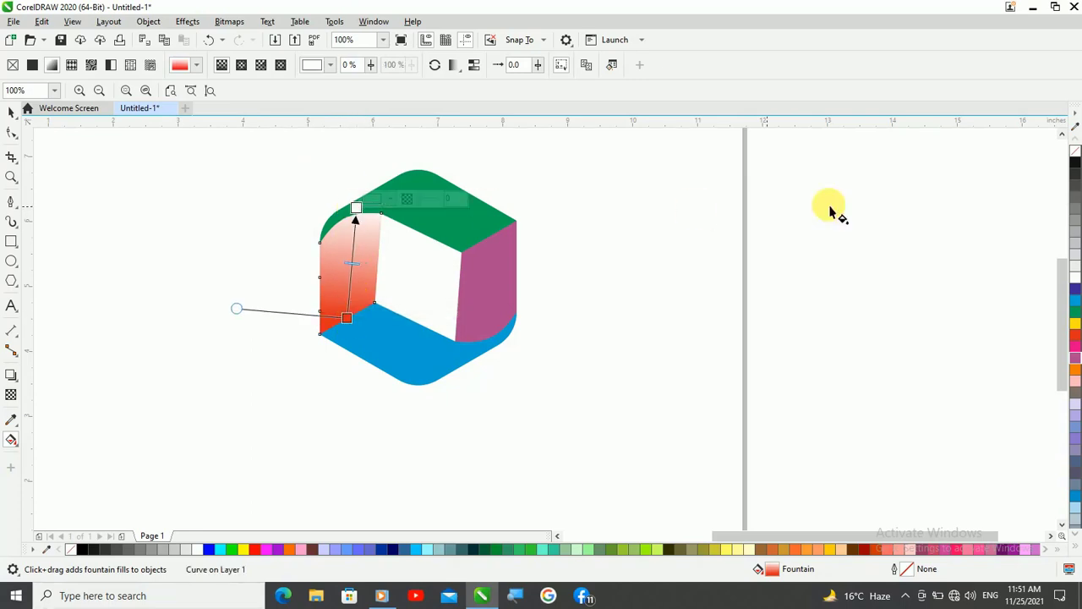
{"action": "left_click_drag", "start_coordinate": [1079, 340], "coordinate": [1064, 368]}
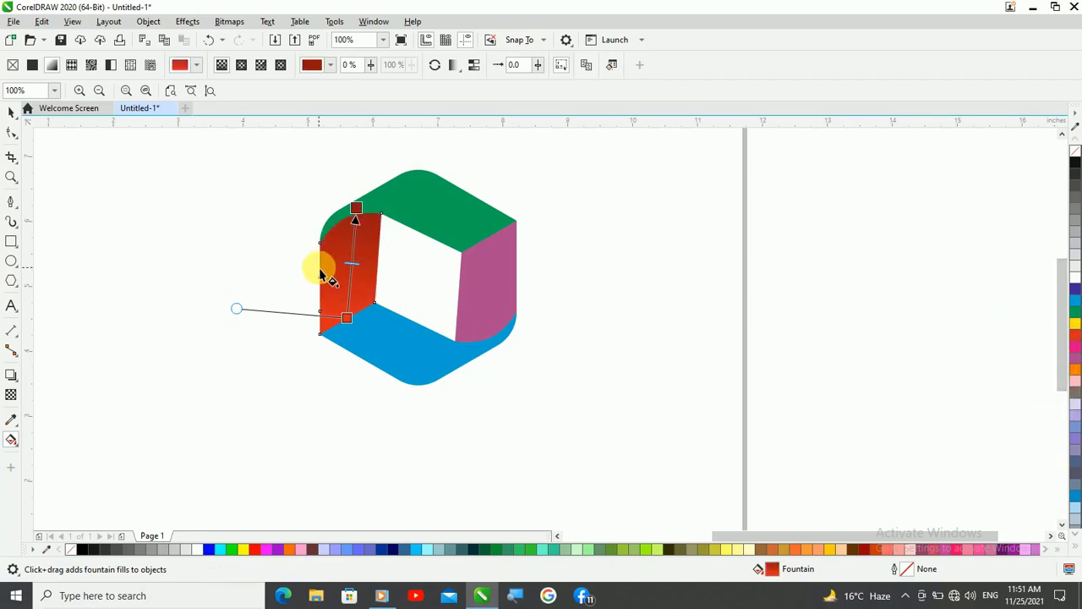
Apply a gradient to the lower face, running from blue at its left end to dark blue at its right end
{"action": "left_click", "coordinate": [485, 379]}
{"action": "left_click", "coordinate": [376, 355]}
{"action": "left_click_drag", "start_coordinate": [343, 321], "coordinate": [484, 361]}
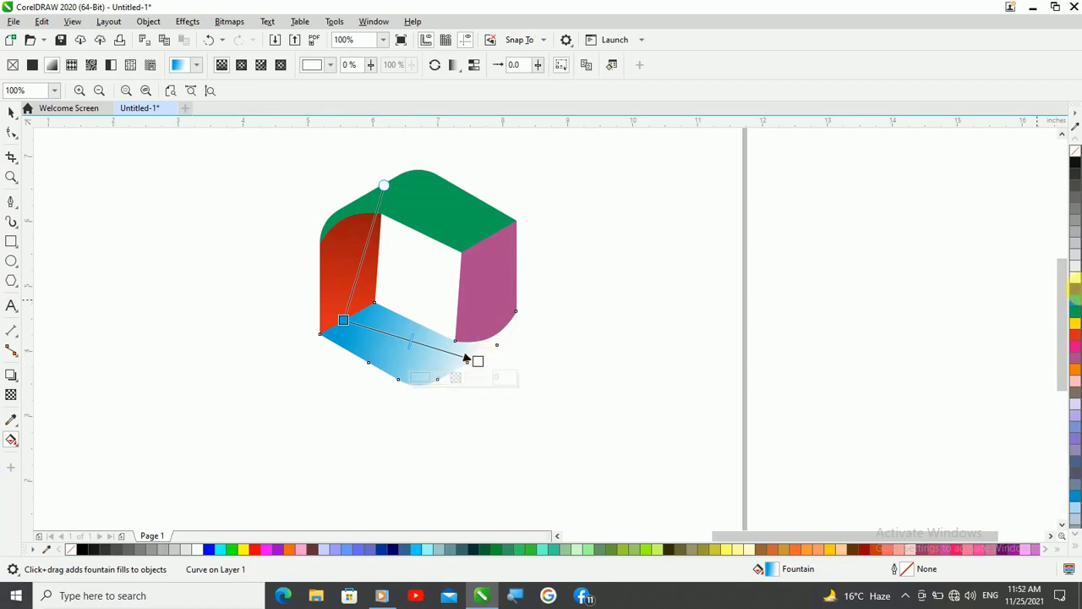
{"action": "left_click_drag", "start_coordinate": [1077, 303], "coordinate": [1064, 329]}
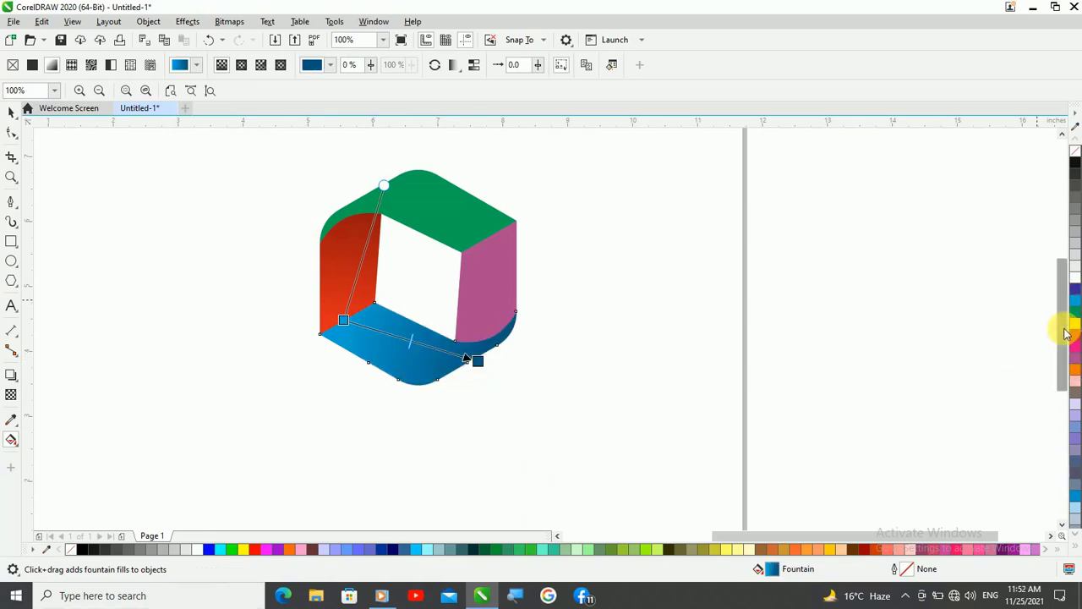
Apply a gradient to the right face from purple at its upper end to dark purple at its lower end, then deselect it
{"action": "left_click", "coordinate": [490, 251]}
{"action": "left_click_drag", "start_coordinate": [490, 252], "coordinate": [481, 353]}
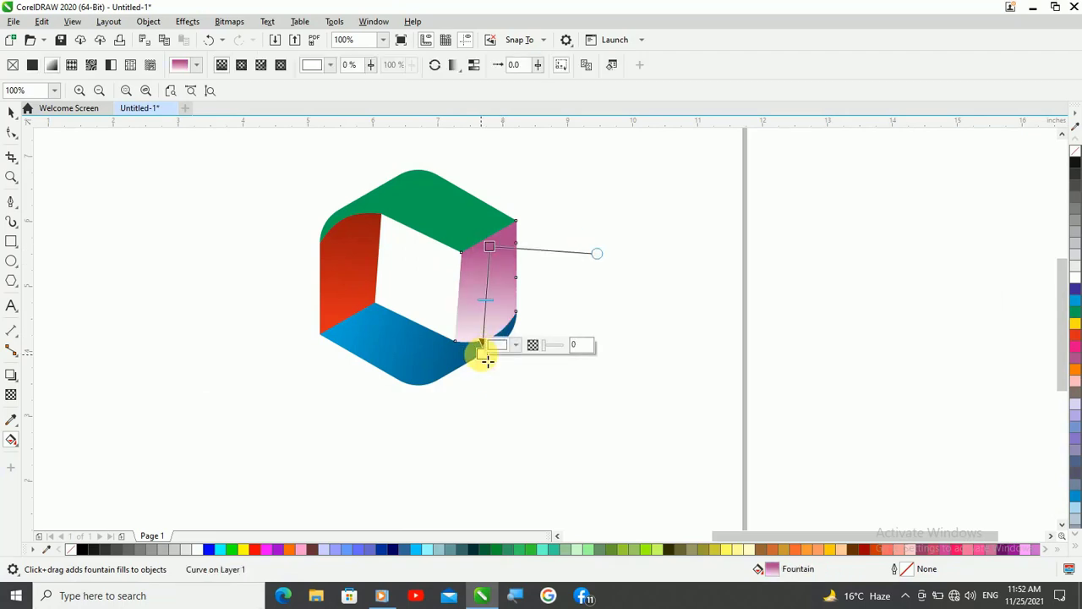
{"action": "left_click_drag", "start_coordinate": [1075, 366], "coordinate": [482, 354]}
{"action": "left_click", "coordinate": [365, 226]}
{"action": "left_click", "coordinate": [237, 313]}
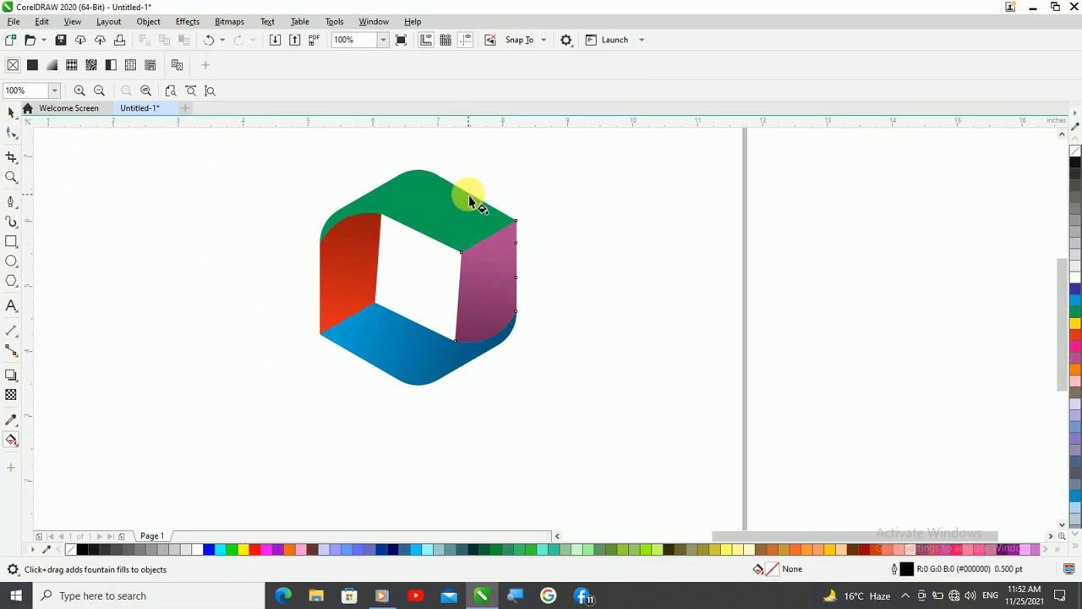
Trace the white diamond centre with the Pen tool as a closed four-sided shape and fill it with yellow
{"action": "left_click", "coordinate": [13, 205]}
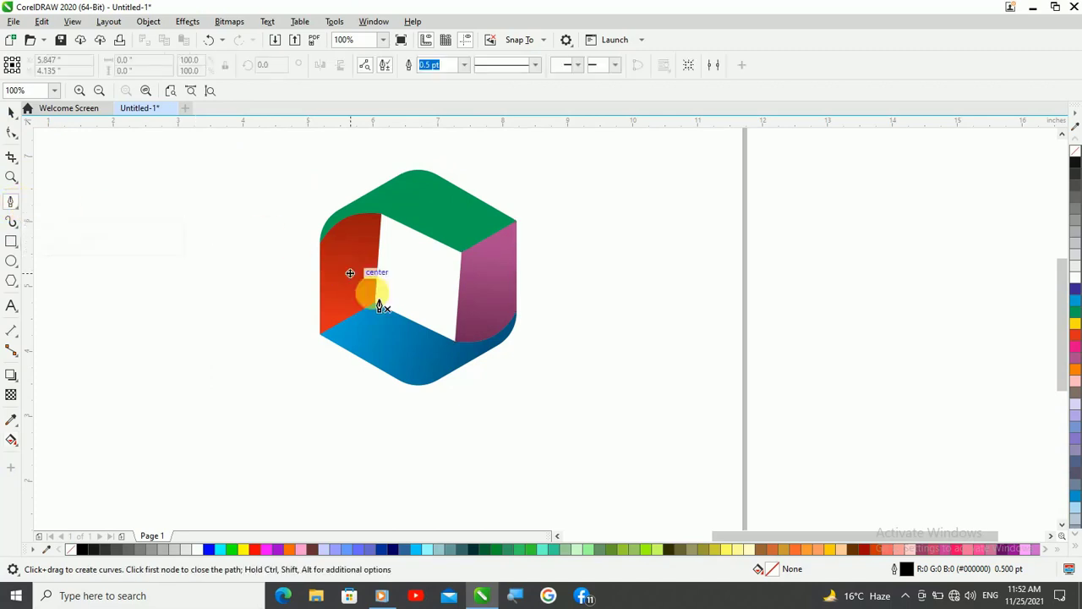
{"action": "left_click", "coordinate": [463, 253]}
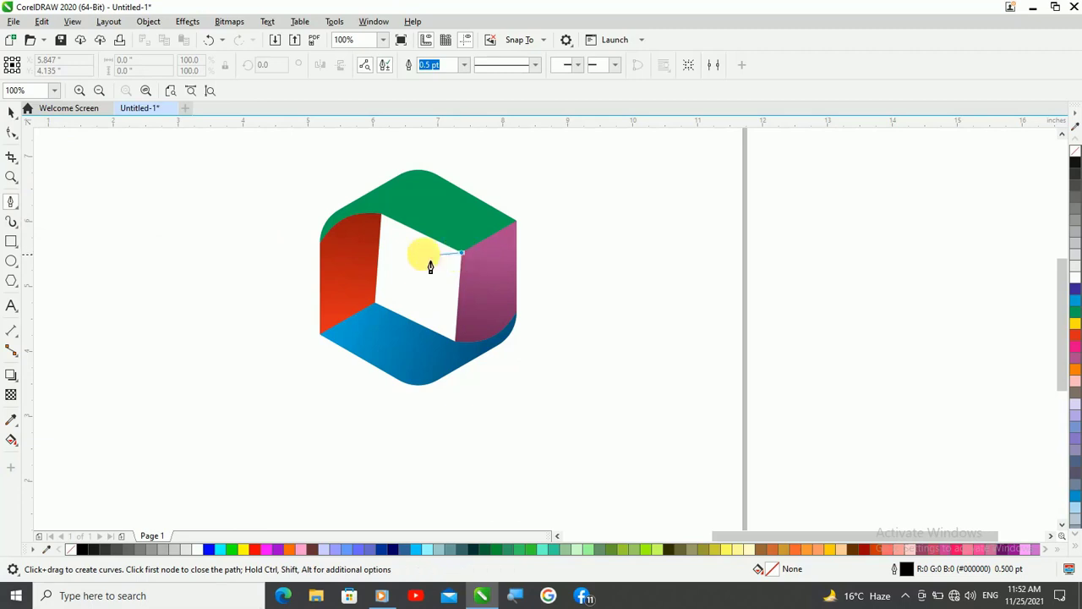
{"action": "left_click", "coordinate": [381, 214]}
{"action": "left_click", "coordinate": [372, 303]}
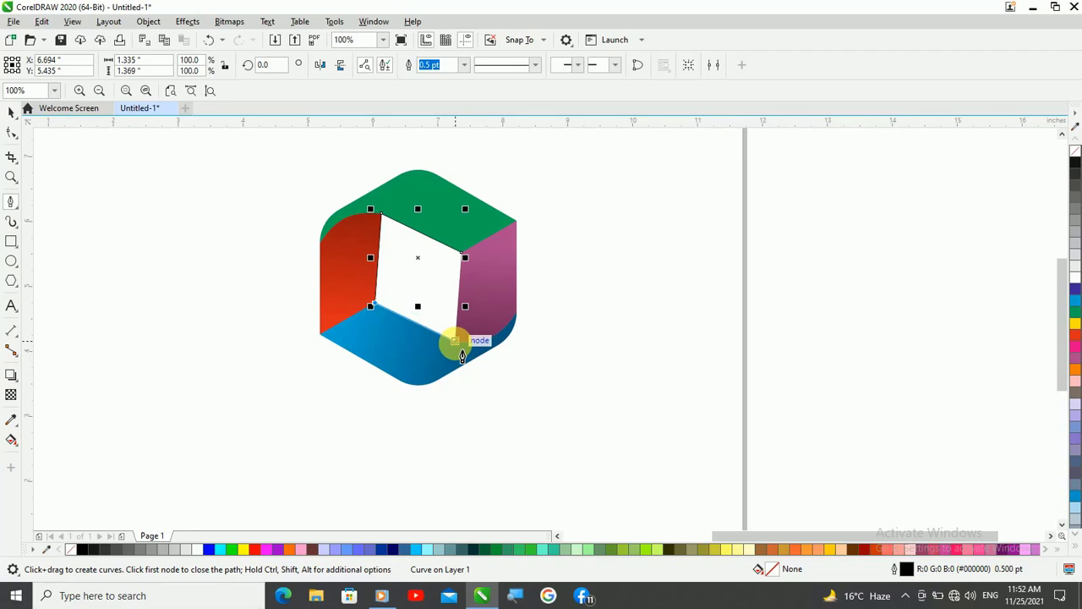
{"action": "left_click", "coordinate": [455, 342]}
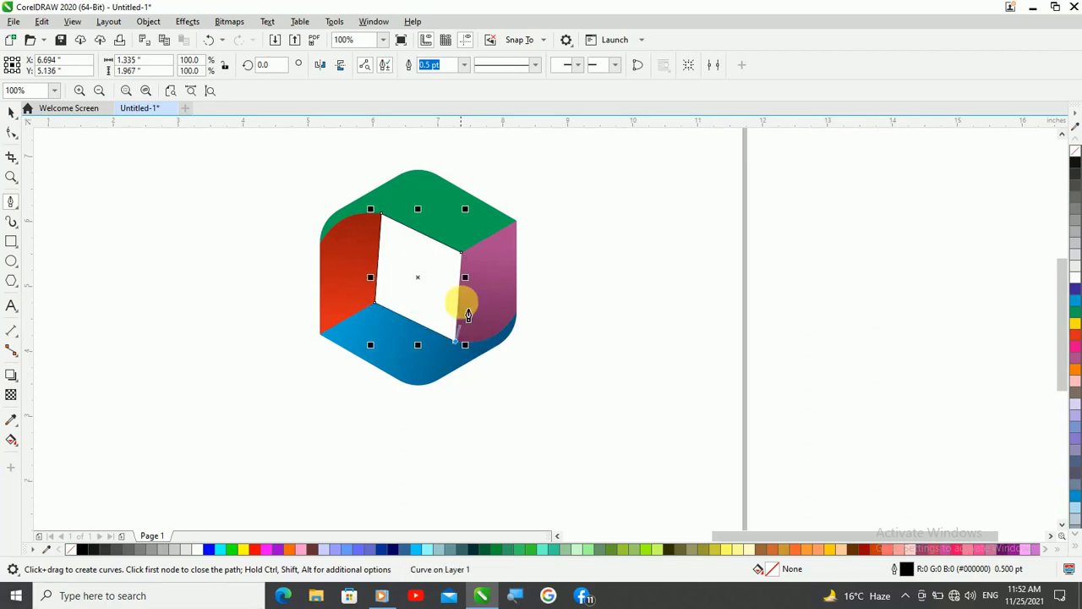
{"action": "left_click", "coordinate": [462, 252]}
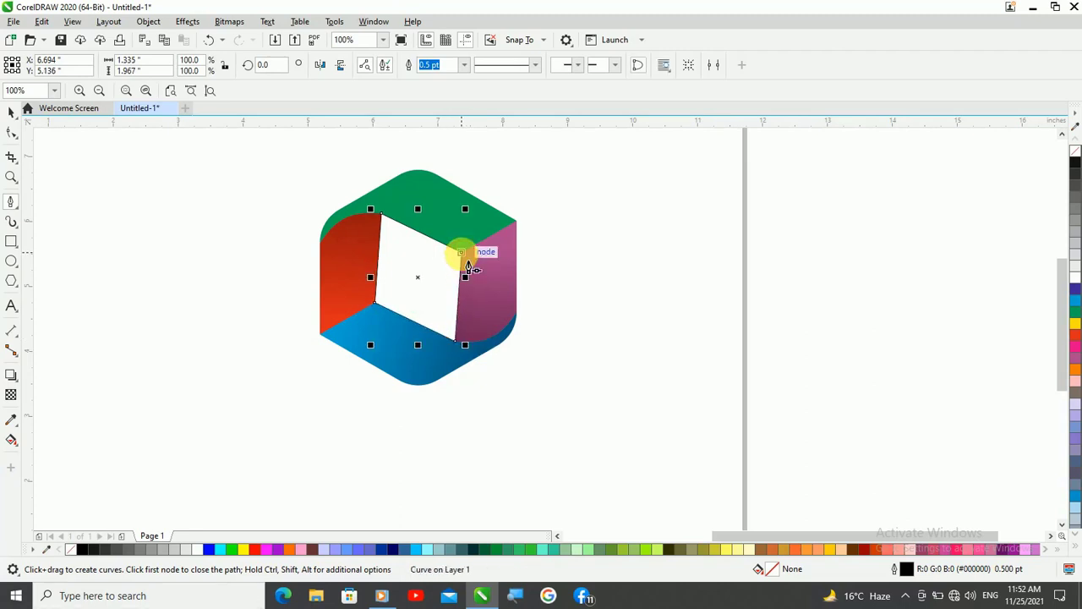
{"action": "left_click", "coordinate": [11, 112]}
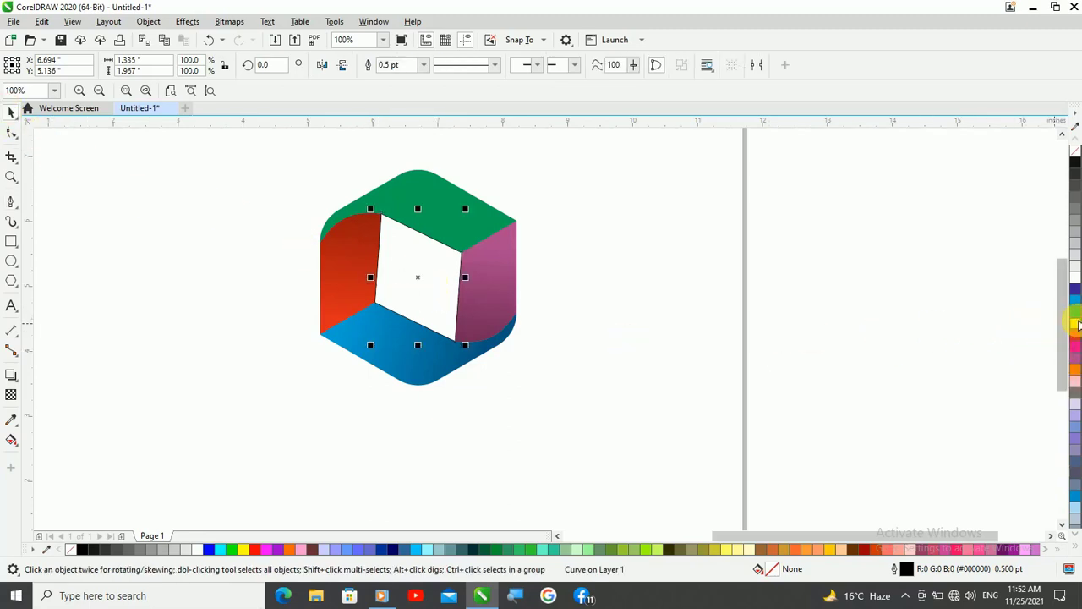
{"action": "left_click", "coordinate": [1074, 324]}
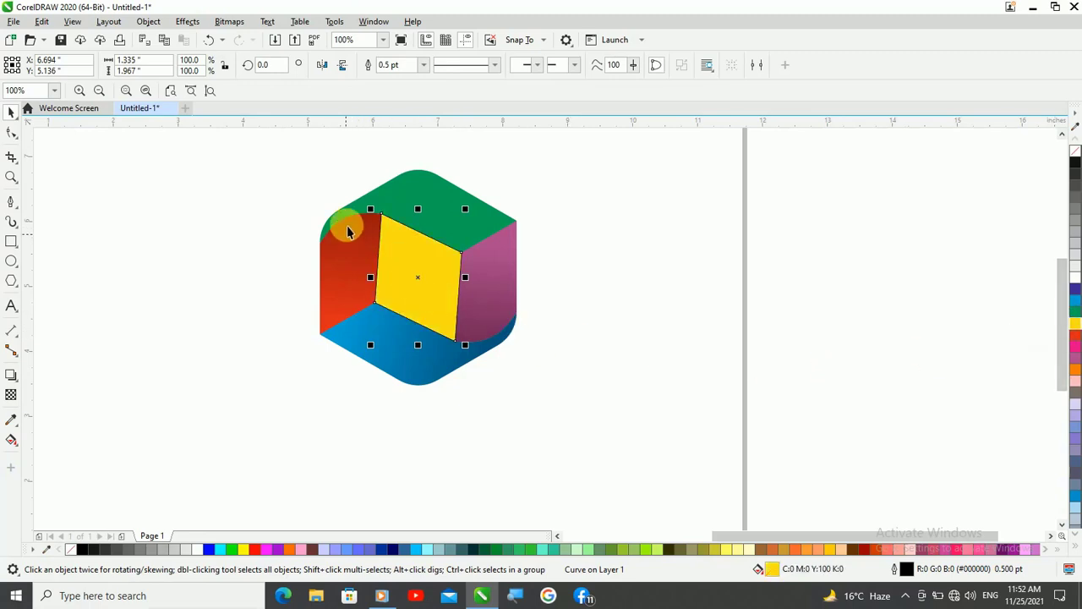
Add the text "SALMAN COMPUTER DEOBAND" on three lines to the right of the hexagon and centre-align it
{"action": "key", "text": "F8"}
{"action": "type", "text": "SALMAN"}
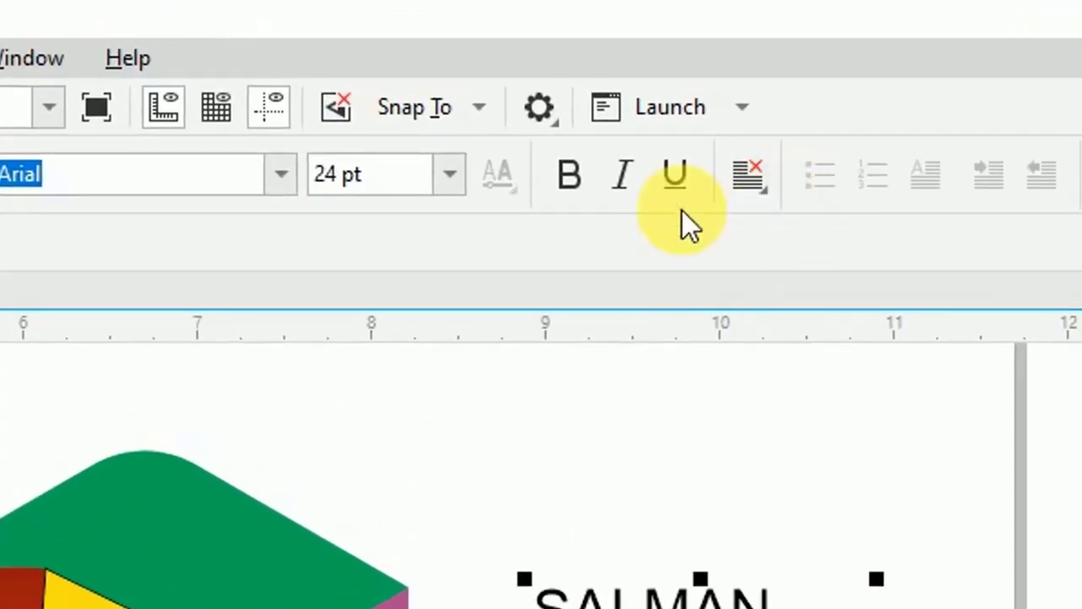
{"action": "left_click", "coordinate": [754, 173]}
{"action": "left_click", "coordinate": [782, 302]}
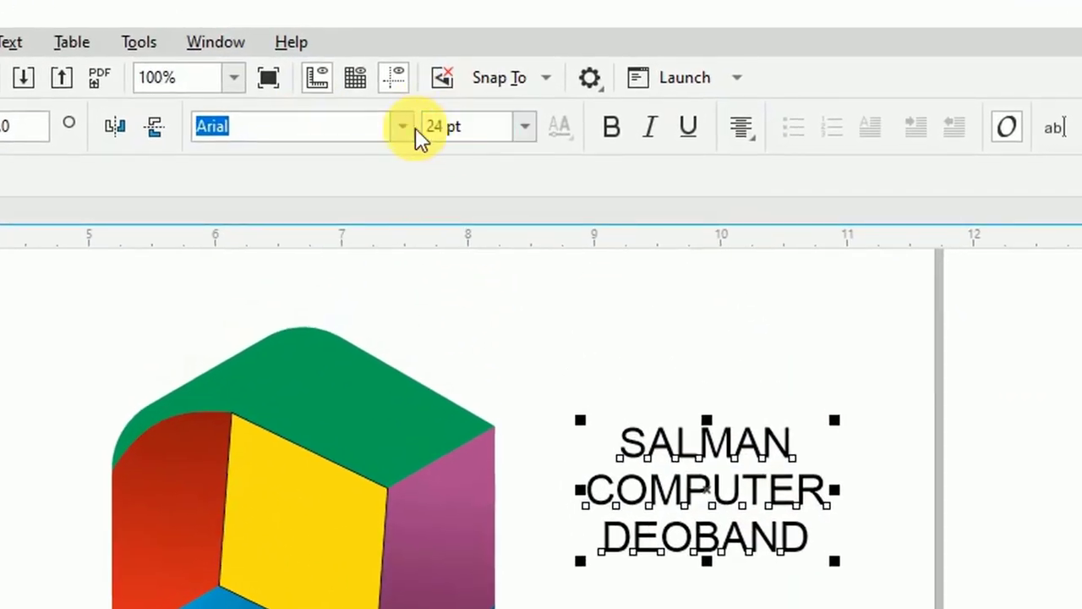
Set the text to Hobo Std at 14 pt and place it on the yellow centre shape
{"action": "left_click", "coordinate": [406, 136]}
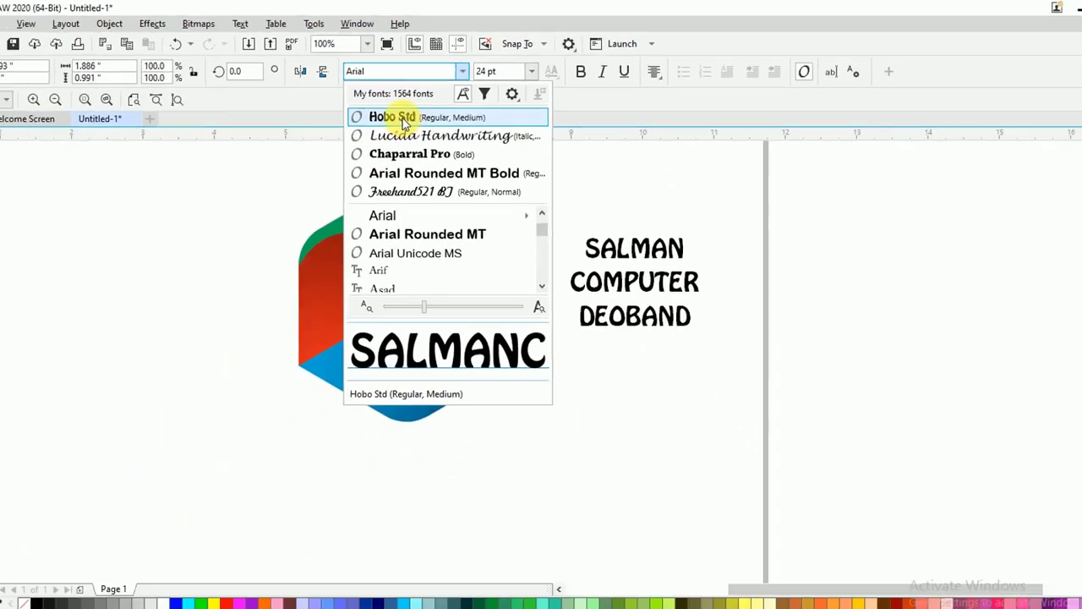
{"action": "left_click", "coordinate": [205, 306]}
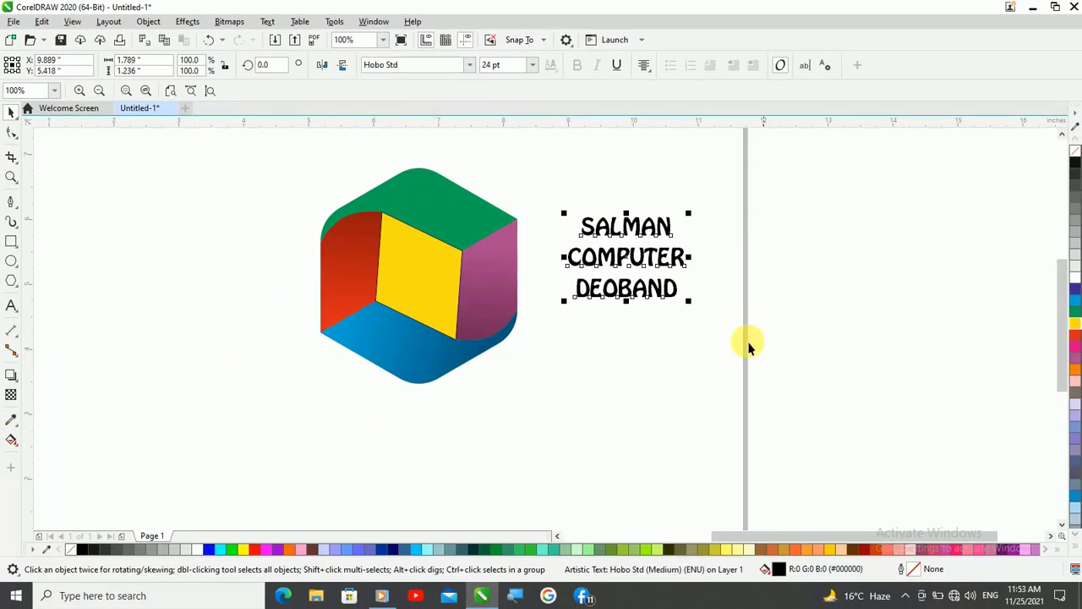
{"action": "left_click_drag", "start_coordinate": [623, 254], "coordinate": [418, 273]}
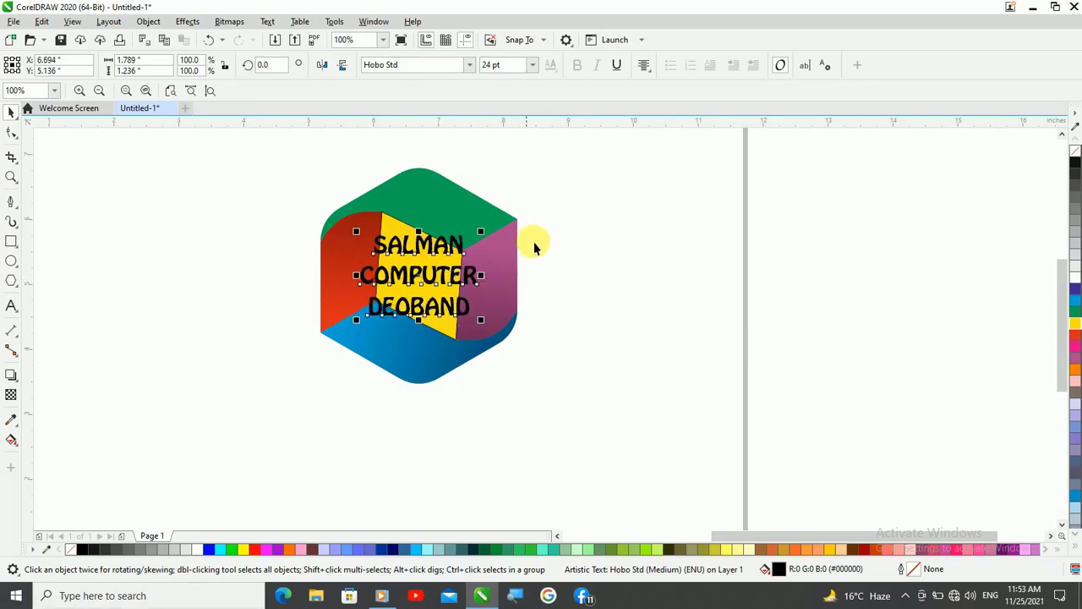
{"action": "left_click", "coordinate": [533, 65]}
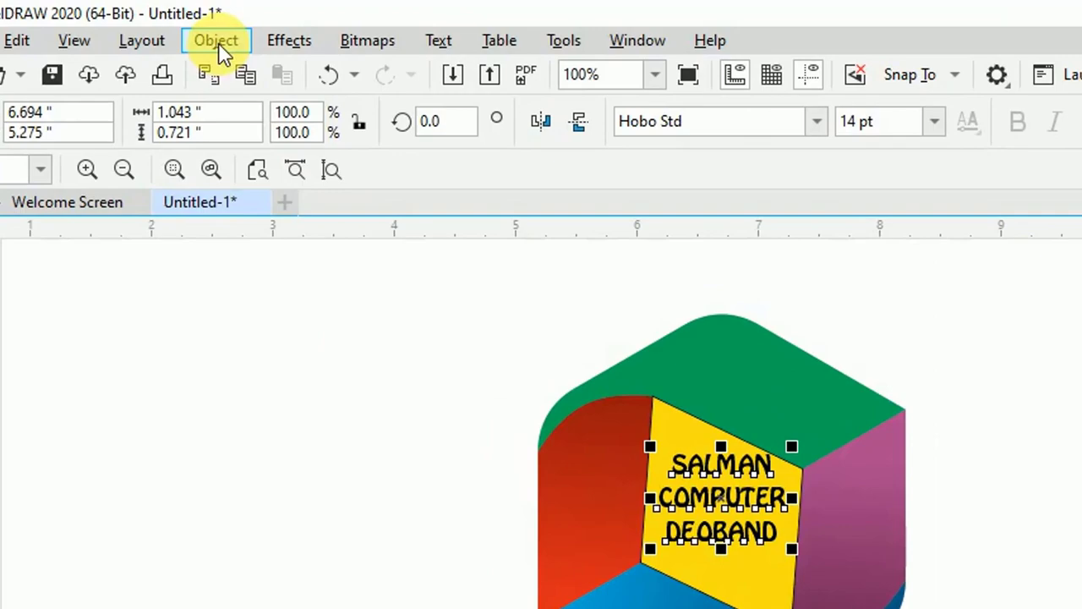
Add perspective to the text and match its four perspective corners to the corners of the yellow shape
{"action": "left_click", "coordinate": [149, 22]}
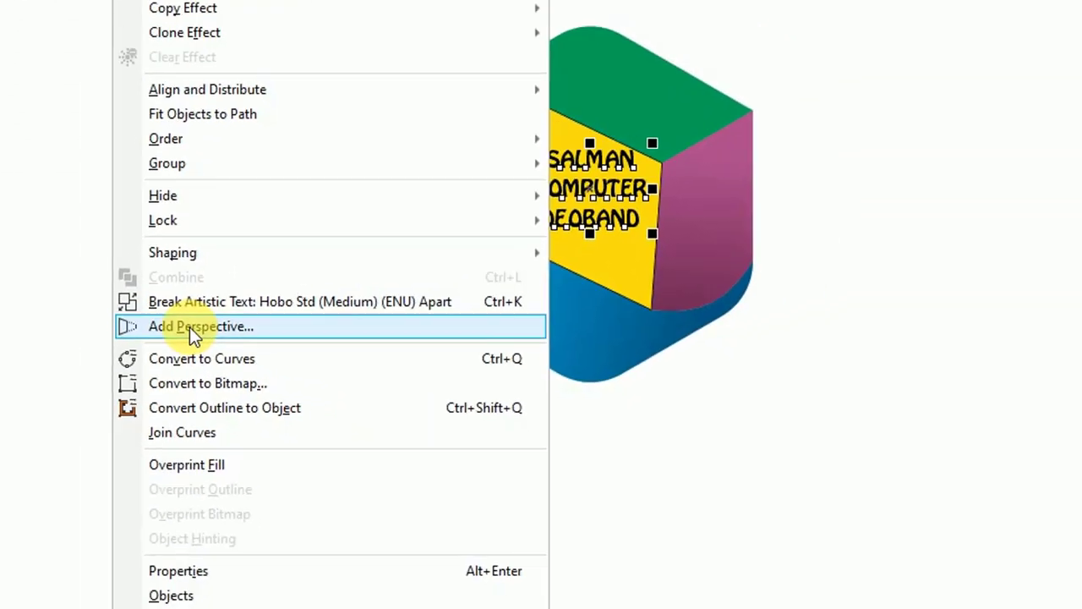
{"action": "left_click", "coordinate": [213, 290]}
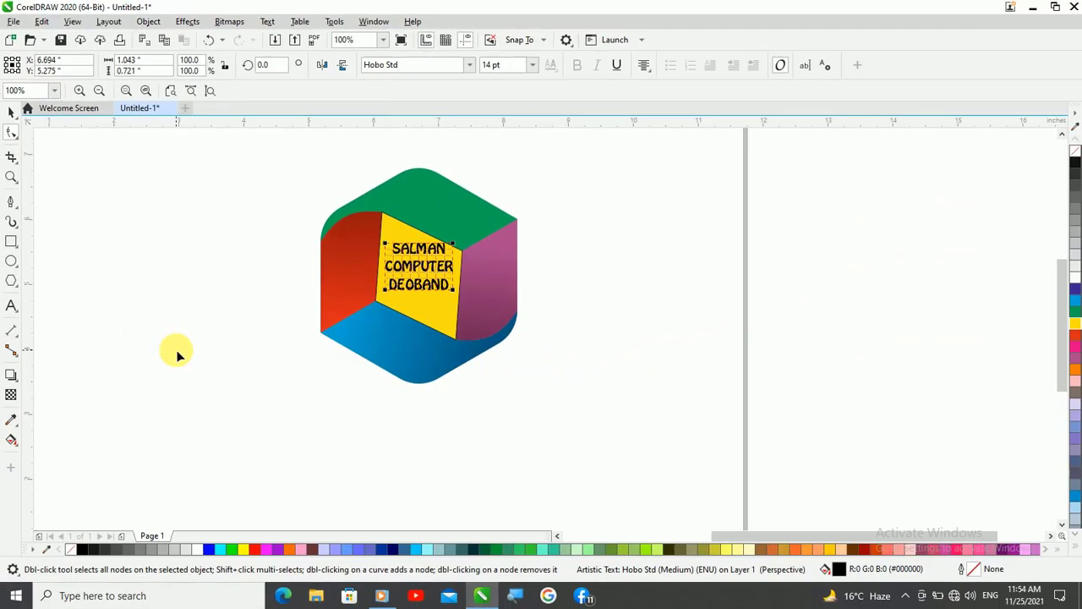
{"action": "scroll", "coordinate": [399, 288], "scroll_direction": "up", "scroll_amount": 2}
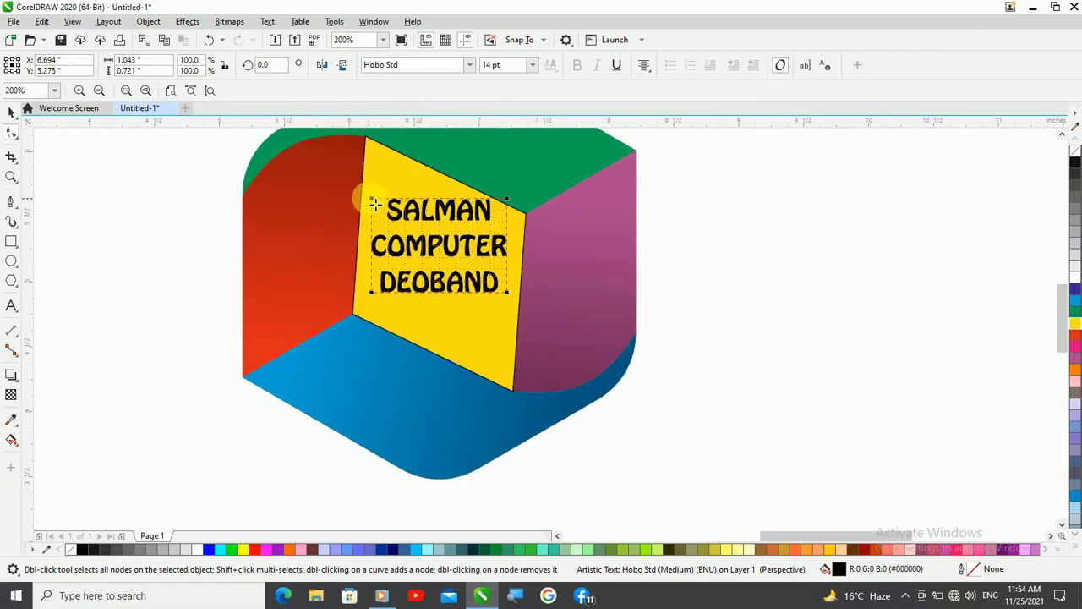
{"action": "left_click_drag", "start_coordinate": [372, 201], "coordinate": [363, 137]}
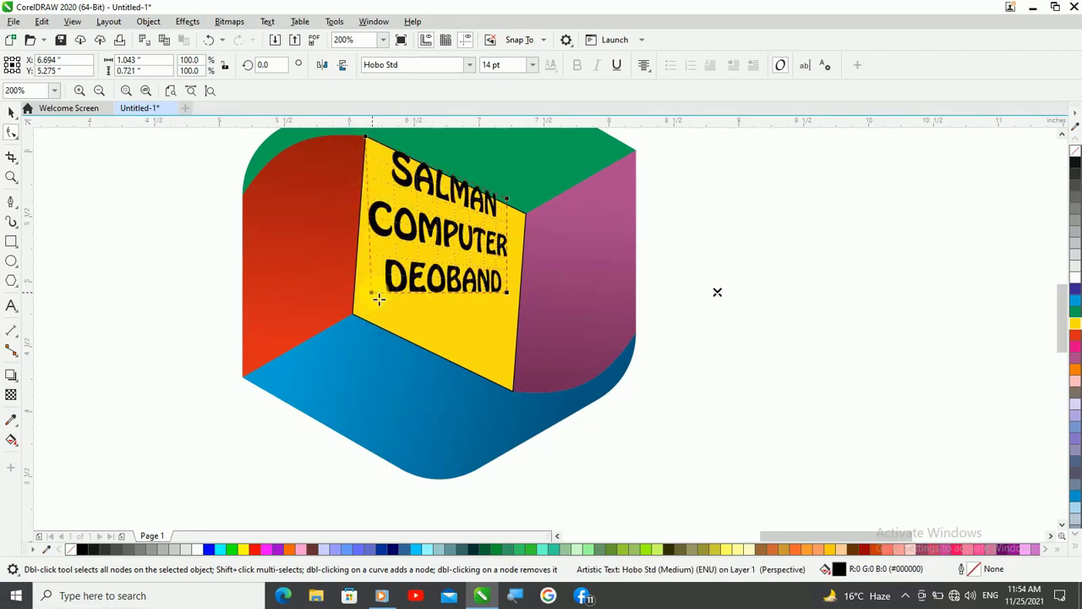
{"action": "left_click_drag", "start_coordinate": [374, 297], "coordinate": [353, 316]}
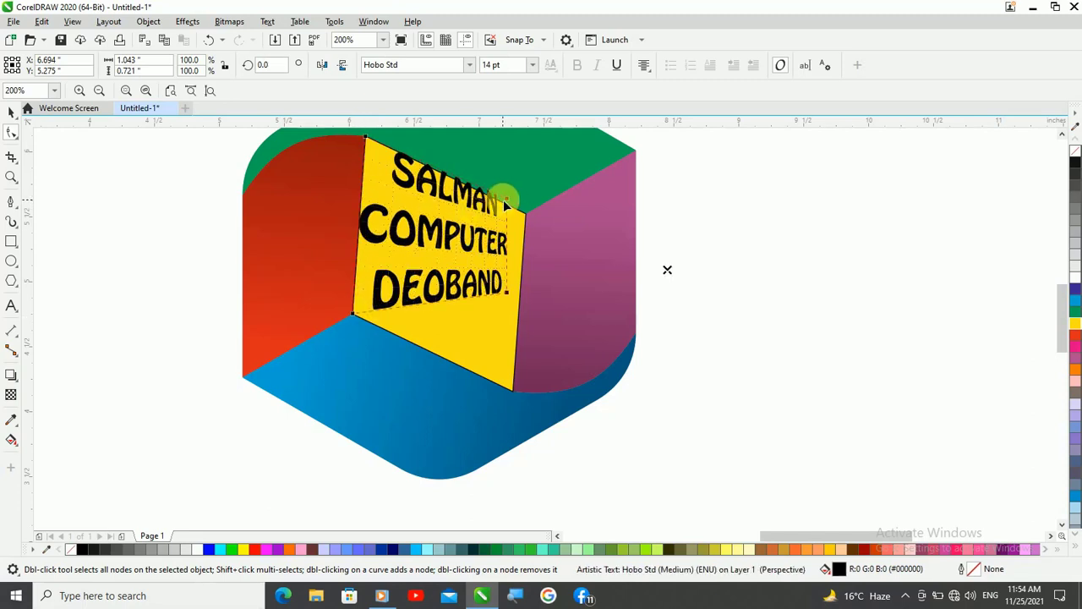
{"action": "left_click_drag", "start_coordinate": [525, 212], "coordinate": [525, 213]}
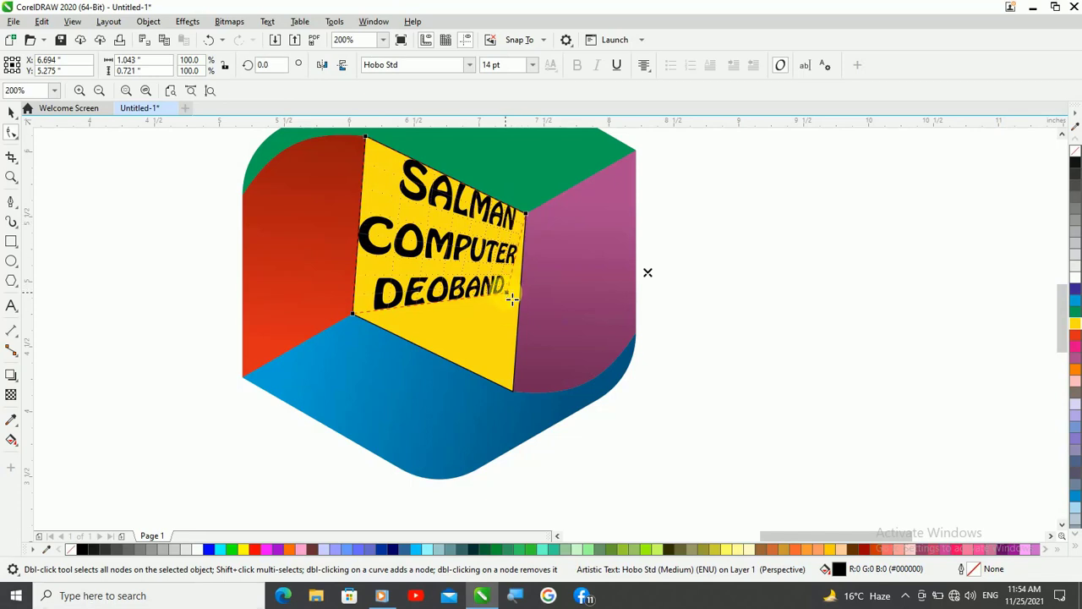
{"action": "left_click_drag", "start_coordinate": [513, 389], "coordinate": [514, 390]}
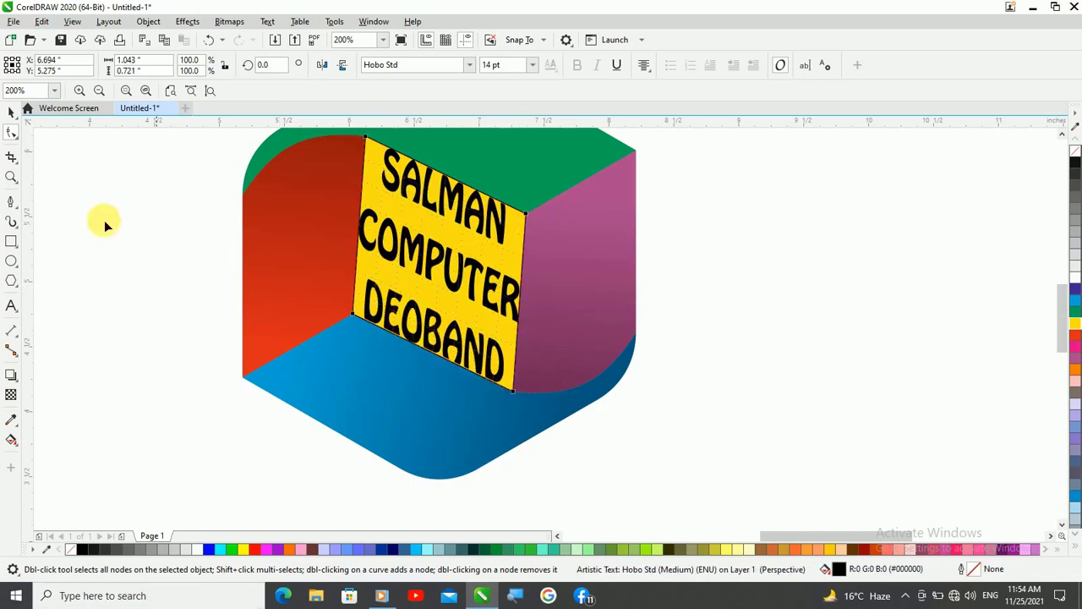
{"action": "left_click", "coordinate": [12, 114]}
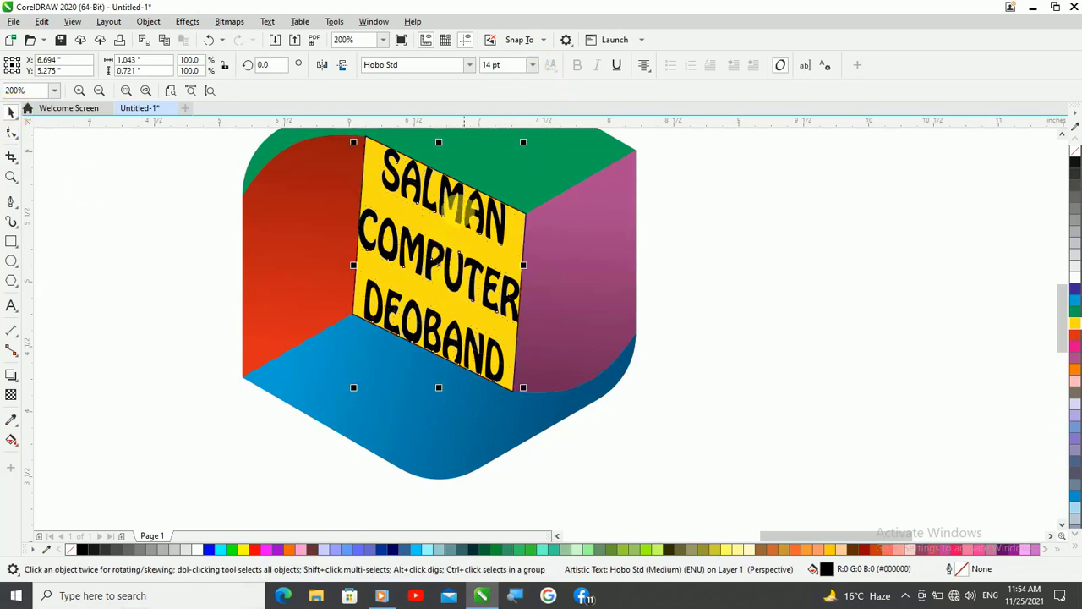
Reduce the perspective text to 11 pt so it sits inside the yellow shape with a margin, and deselect it
{"action": "left_click_drag", "start_coordinate": [522, 390], "coordinate": [526, 400]}
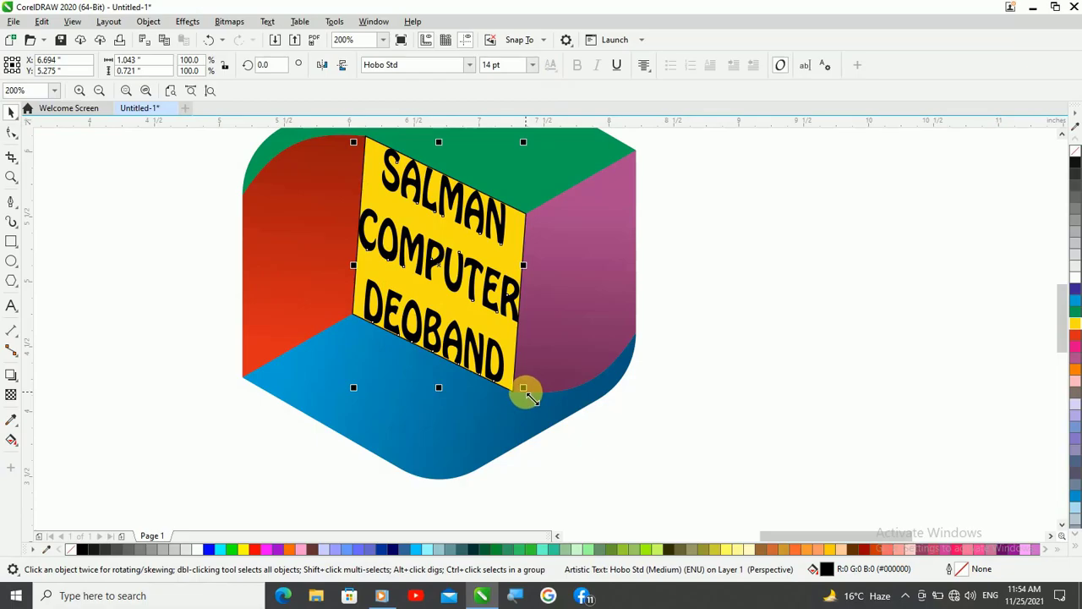
{"action": "left_click", "coordinate": [531, 65]}
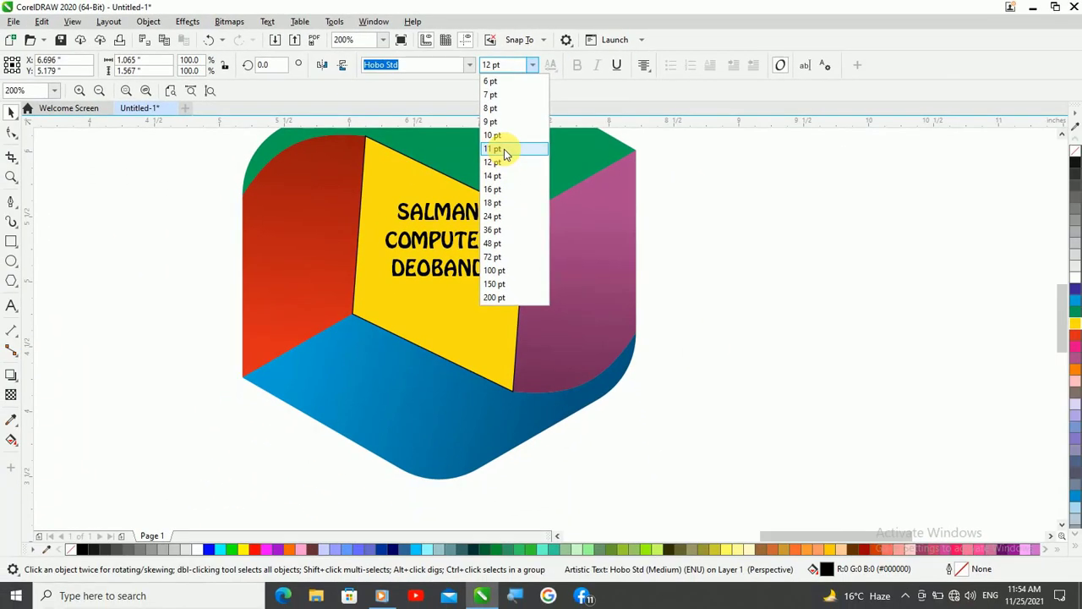
{"action": "left_click", "coordinate": [505, 149]}
{"action": "left_click", "coordinate": [353, 320]}
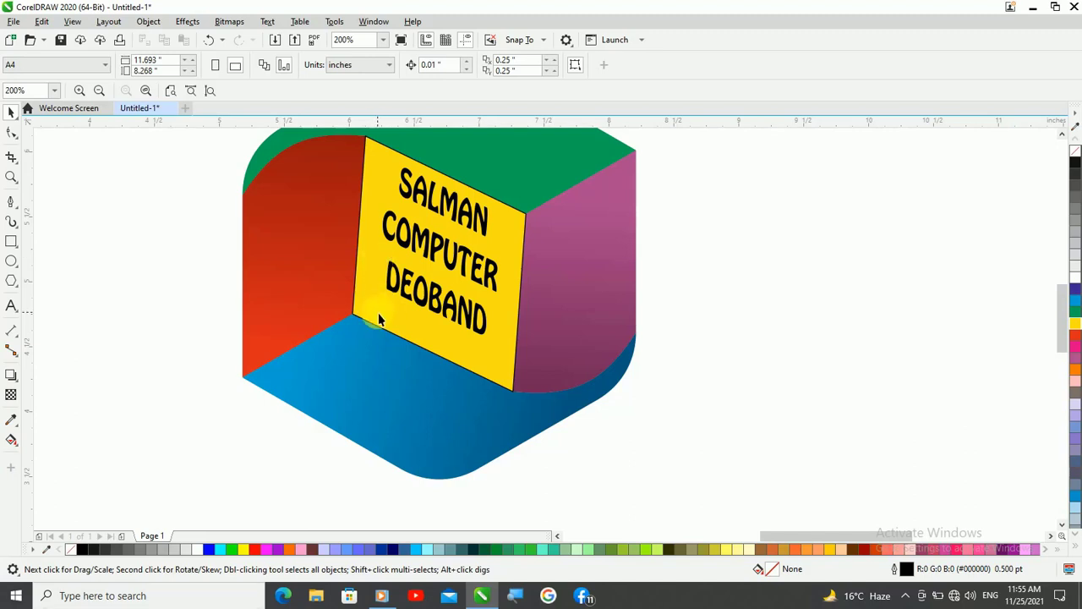
Remove the outline from the yellow centre shape and deselect it
{"action": "left_click", "coordinate": [382, 318]}
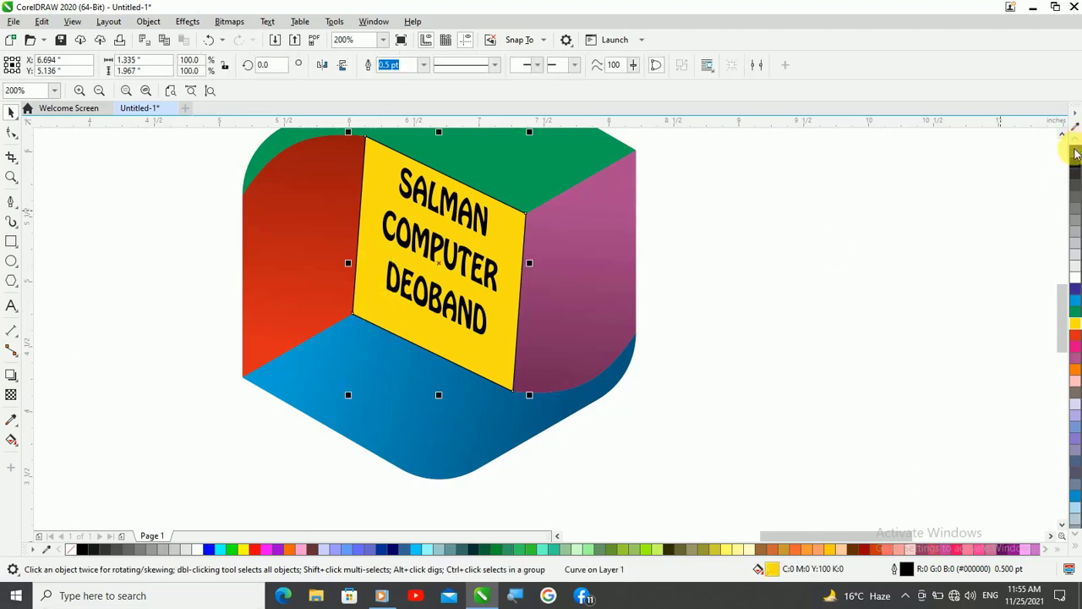
{"action": "right_click", "coordinate": [1075, 153]}
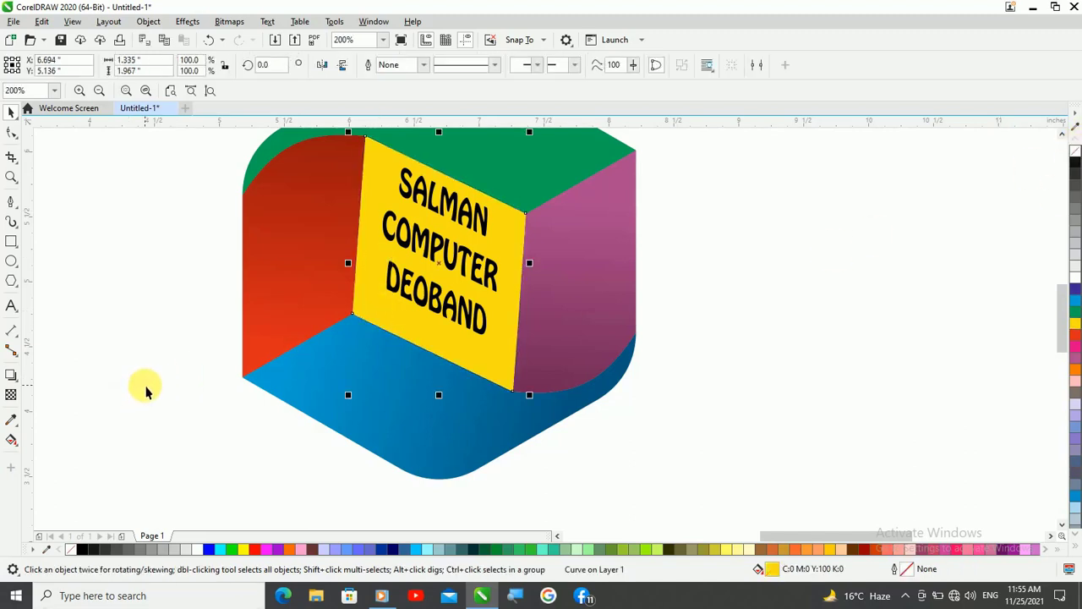
{"action": "scroll", "coordinate": [289, 403], "scroll_direction": "down", "scroll_amount": 1}
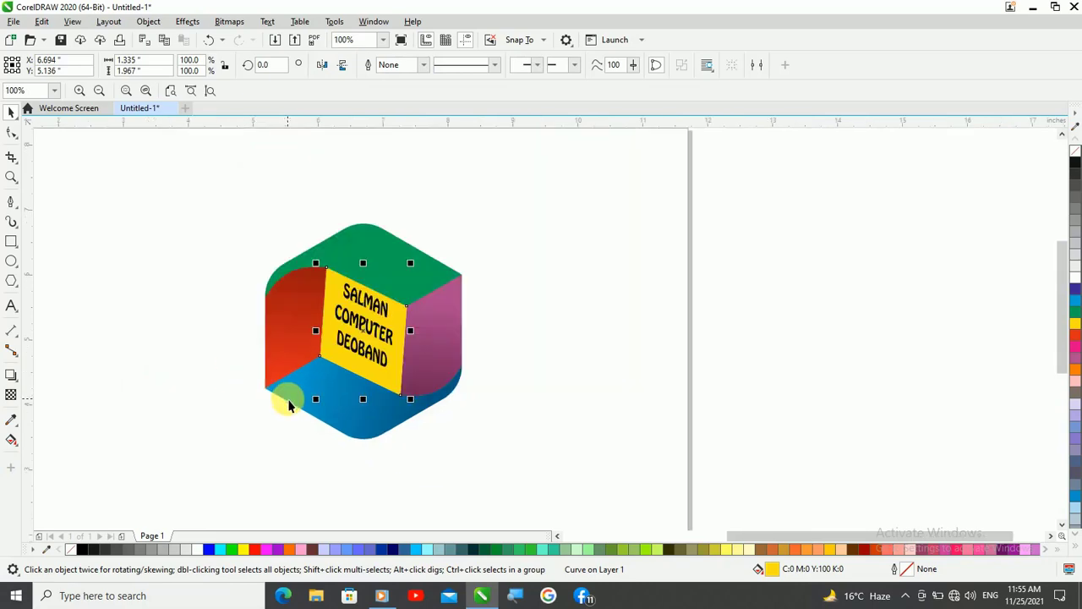
{"action": "scroll", "coordinate": [322, 419], "scroll_direction": "up", "scroll_amount": 1}
{"action": "left_click", "coordinate": [110, 359]}
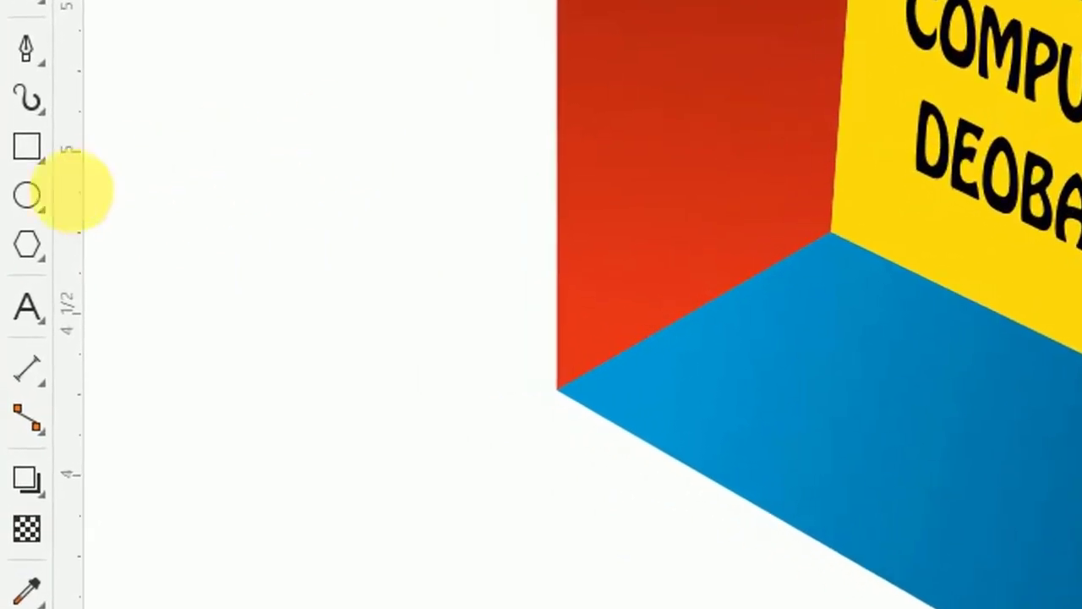
Draw a flat ellipse about 2.6 inches wide and 0.49 inches high across the hexagon's lower tip
{"action": "left_click", "coordinate": [21, 199]}
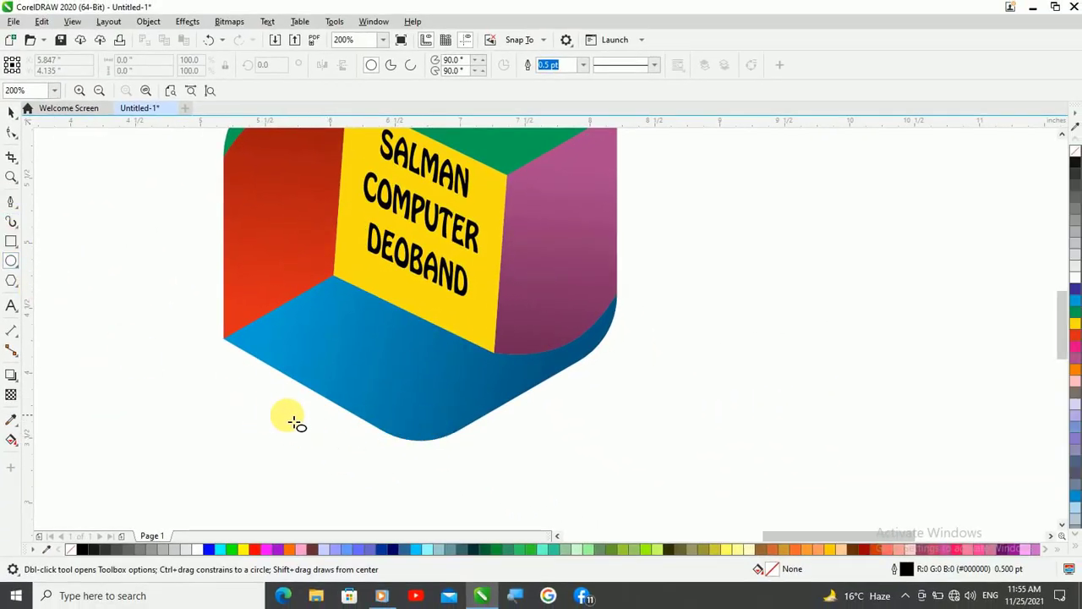
{"action": "left_click_drag", "start_coordinate": [261, 406], "coordinate": [603, 472]}
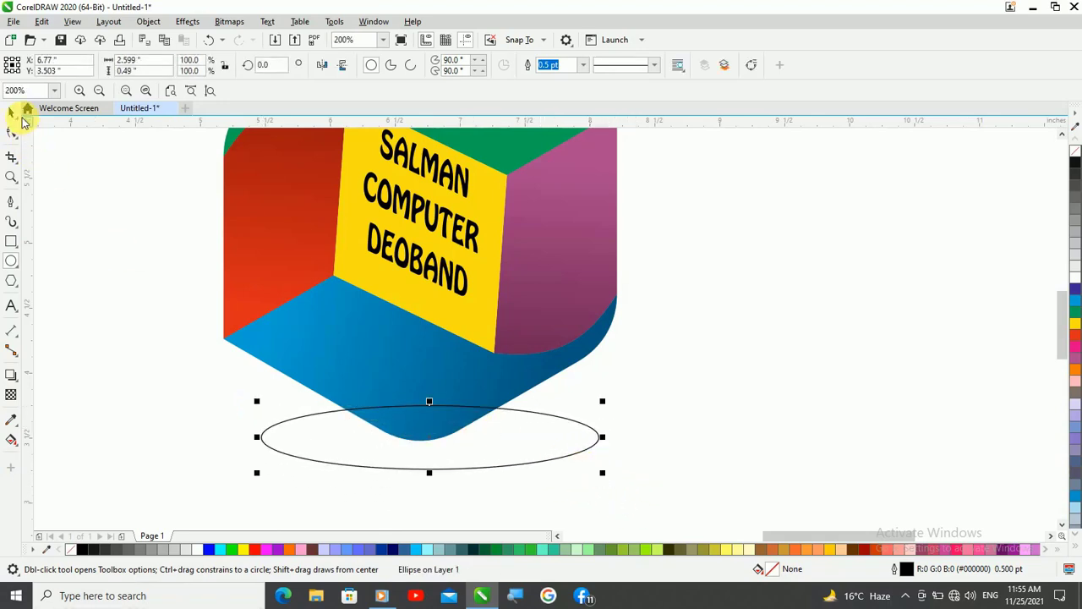
{"action": "left_click", "coordinate": [11, 112]}
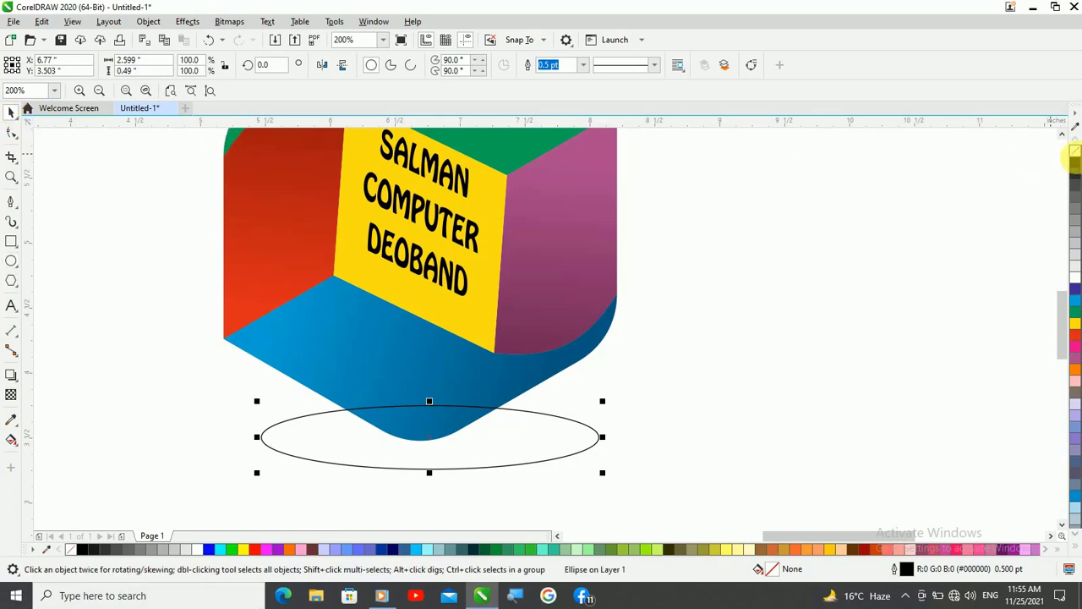
Fill the ellipse with 40% black and remove its outline
{"action": "left_click", "coordinate": [1076, 246]}
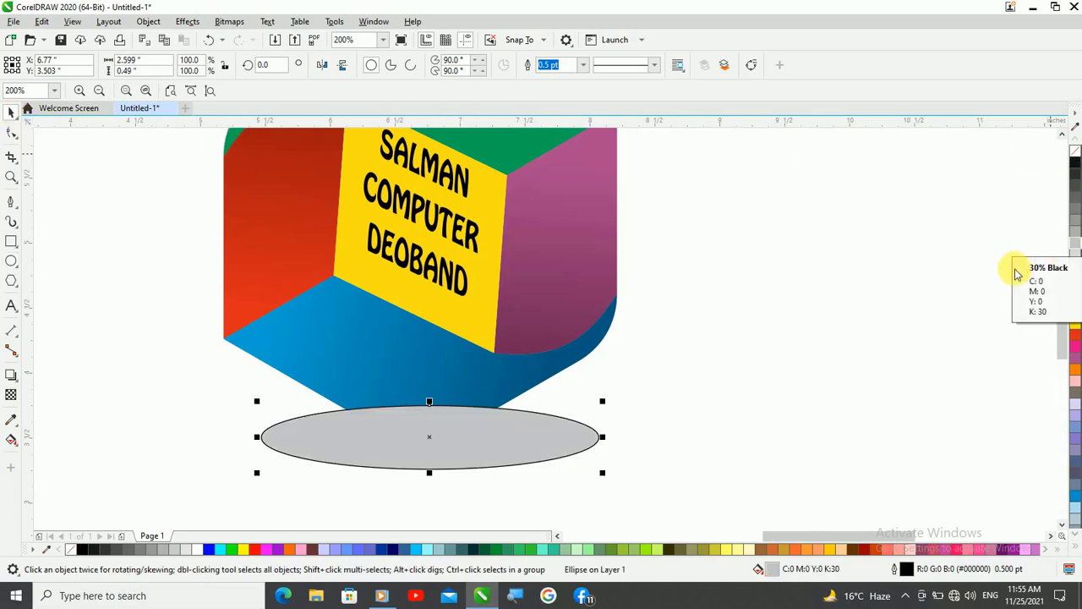
{"action": "left_click", "coordinate": [1076, 235]}
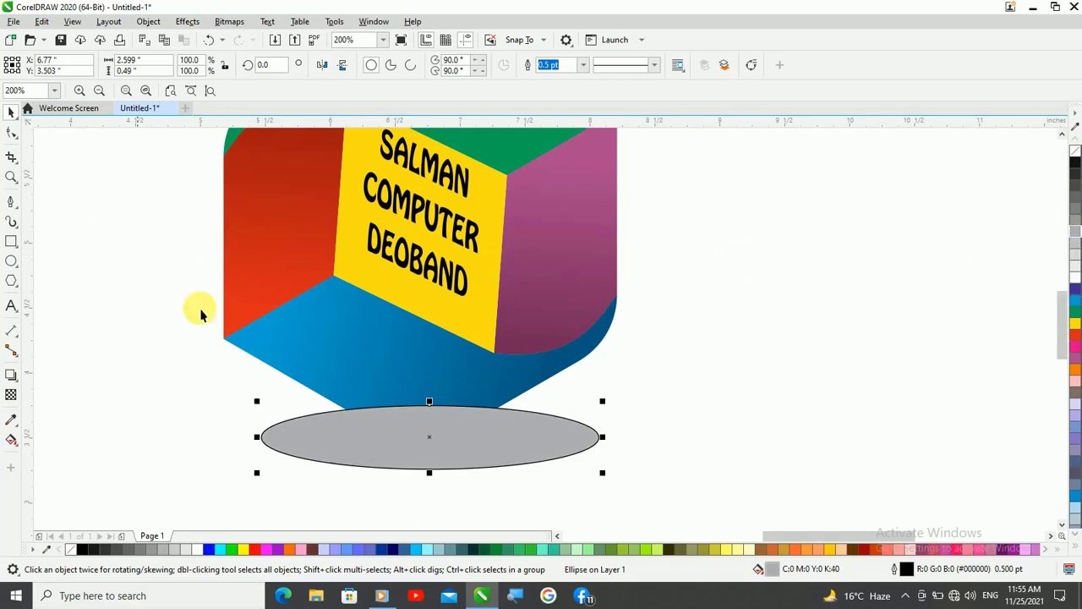
{"action": "right_click", "coordinate": [1076, 151]}
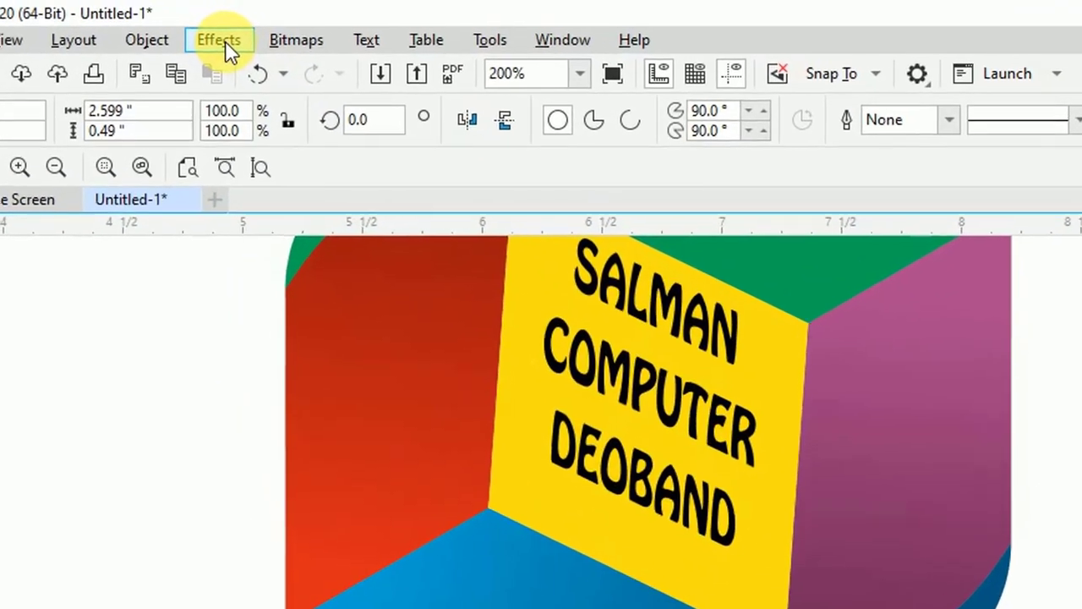
Apply a Gaussian Blur with a radius of 28.1 pixels to the grey ellipse and send it to the back, behind the hexagon
{"action": "left_click", "coordinate": [224, 47]}
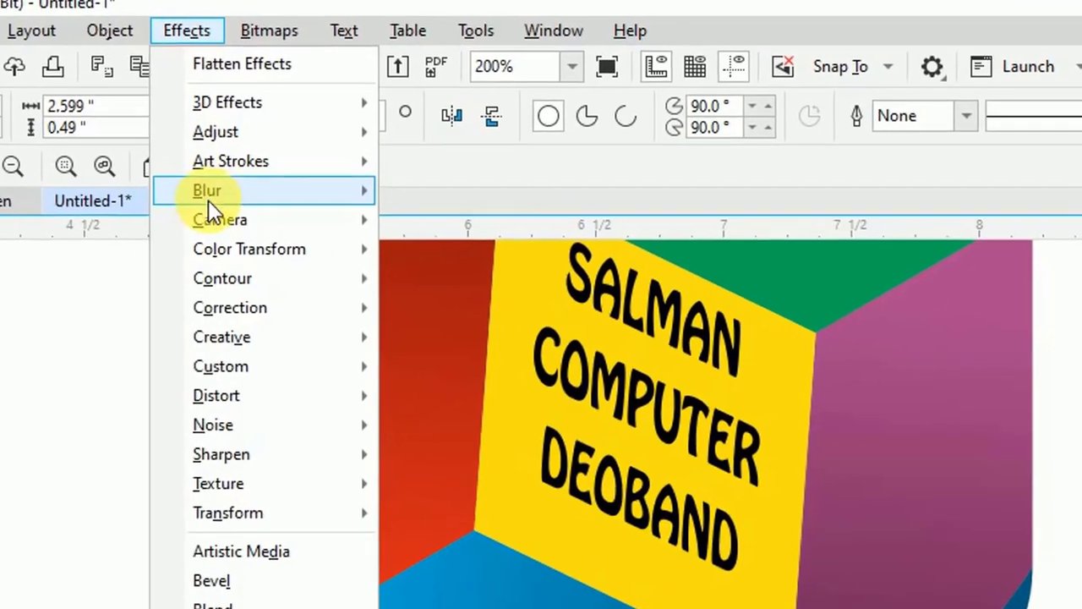
{"action": "mouse_move", "coordinate": [245, 195]}
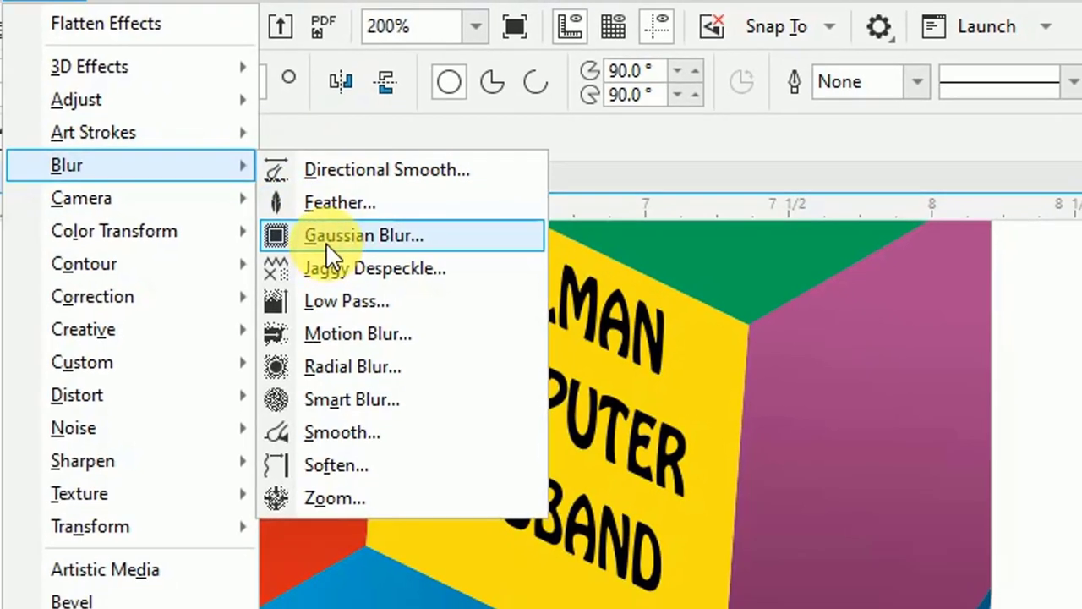
{"action": "left_click", "coordinate": [326, 247]}
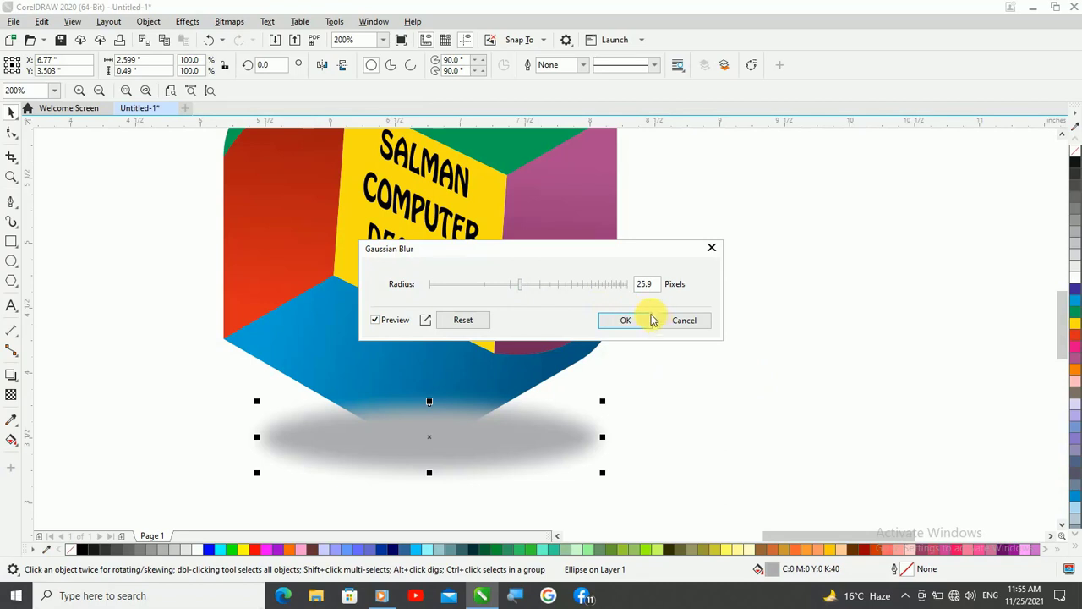
{"action": "left_click", "coordinate": [522, 288]}
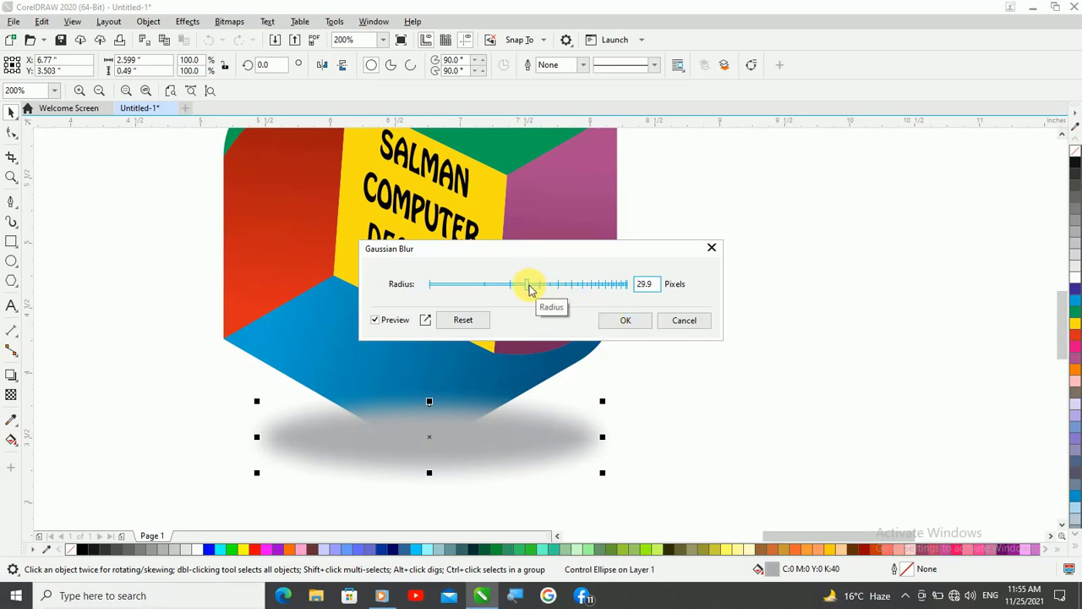
{"action": "left_click_drag", "start_coordinate": [527, 288], "coordinate": [520, 286]}
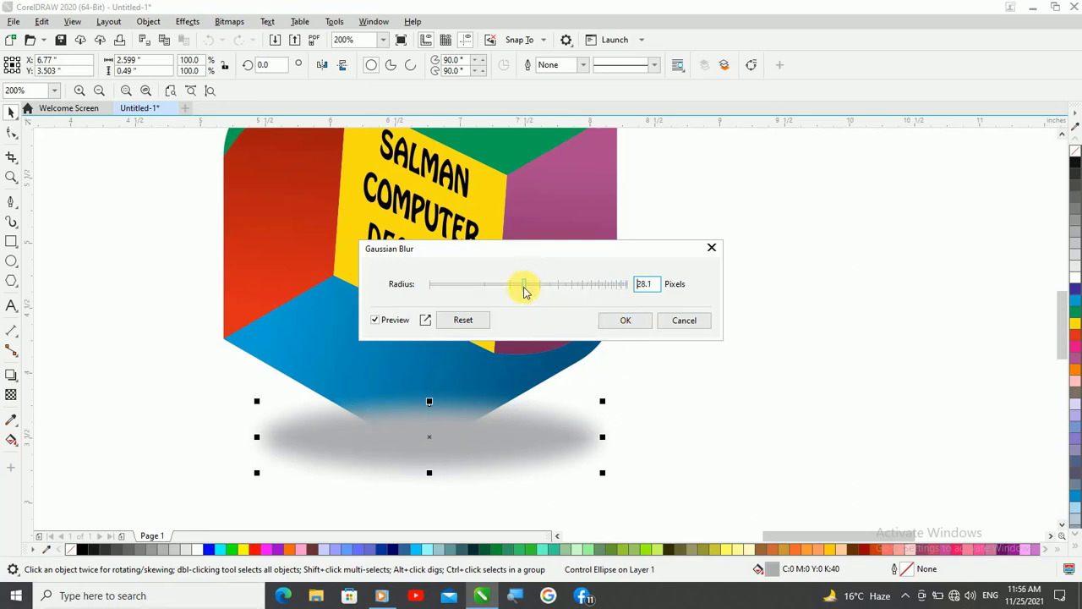
{"action": "left_click", "coordinate": [625, 322]}
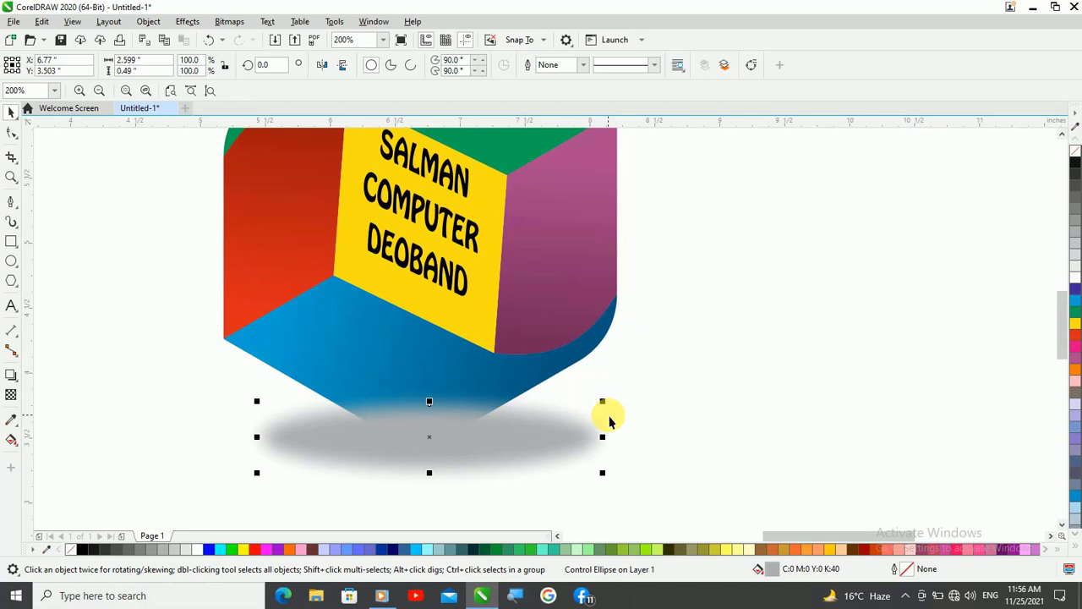
{"action": "left_click", "coordinate": [609, 420]}
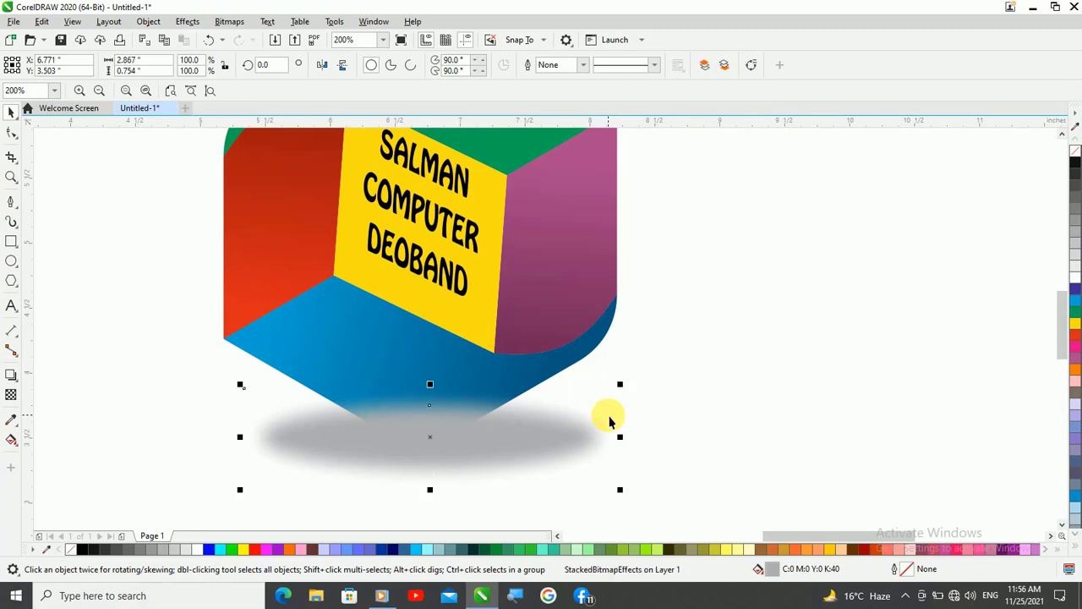
{"action": "key", "text": "shift+Page_Down"}
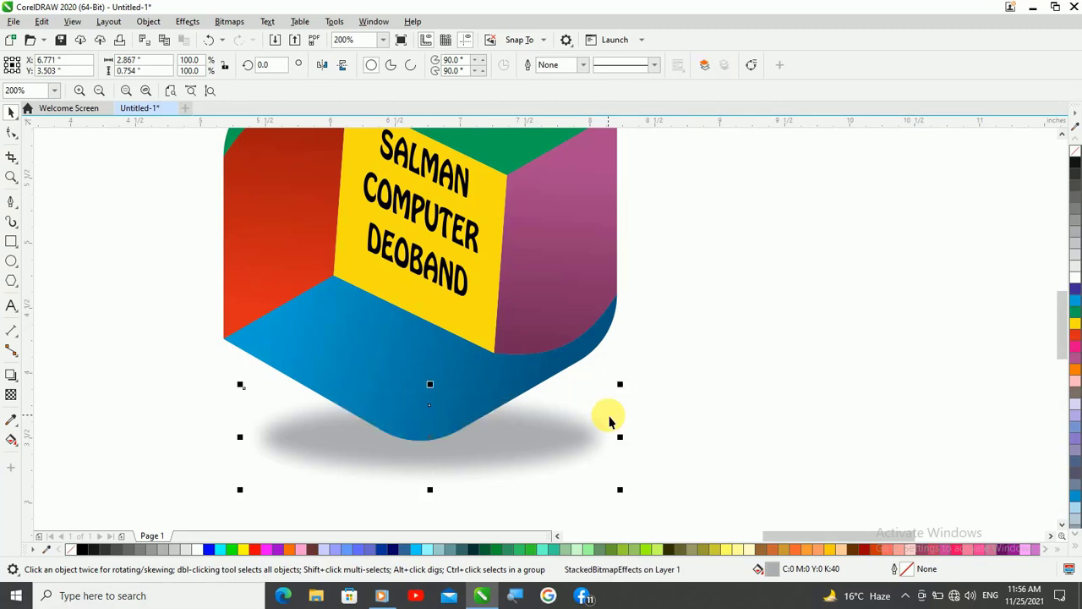